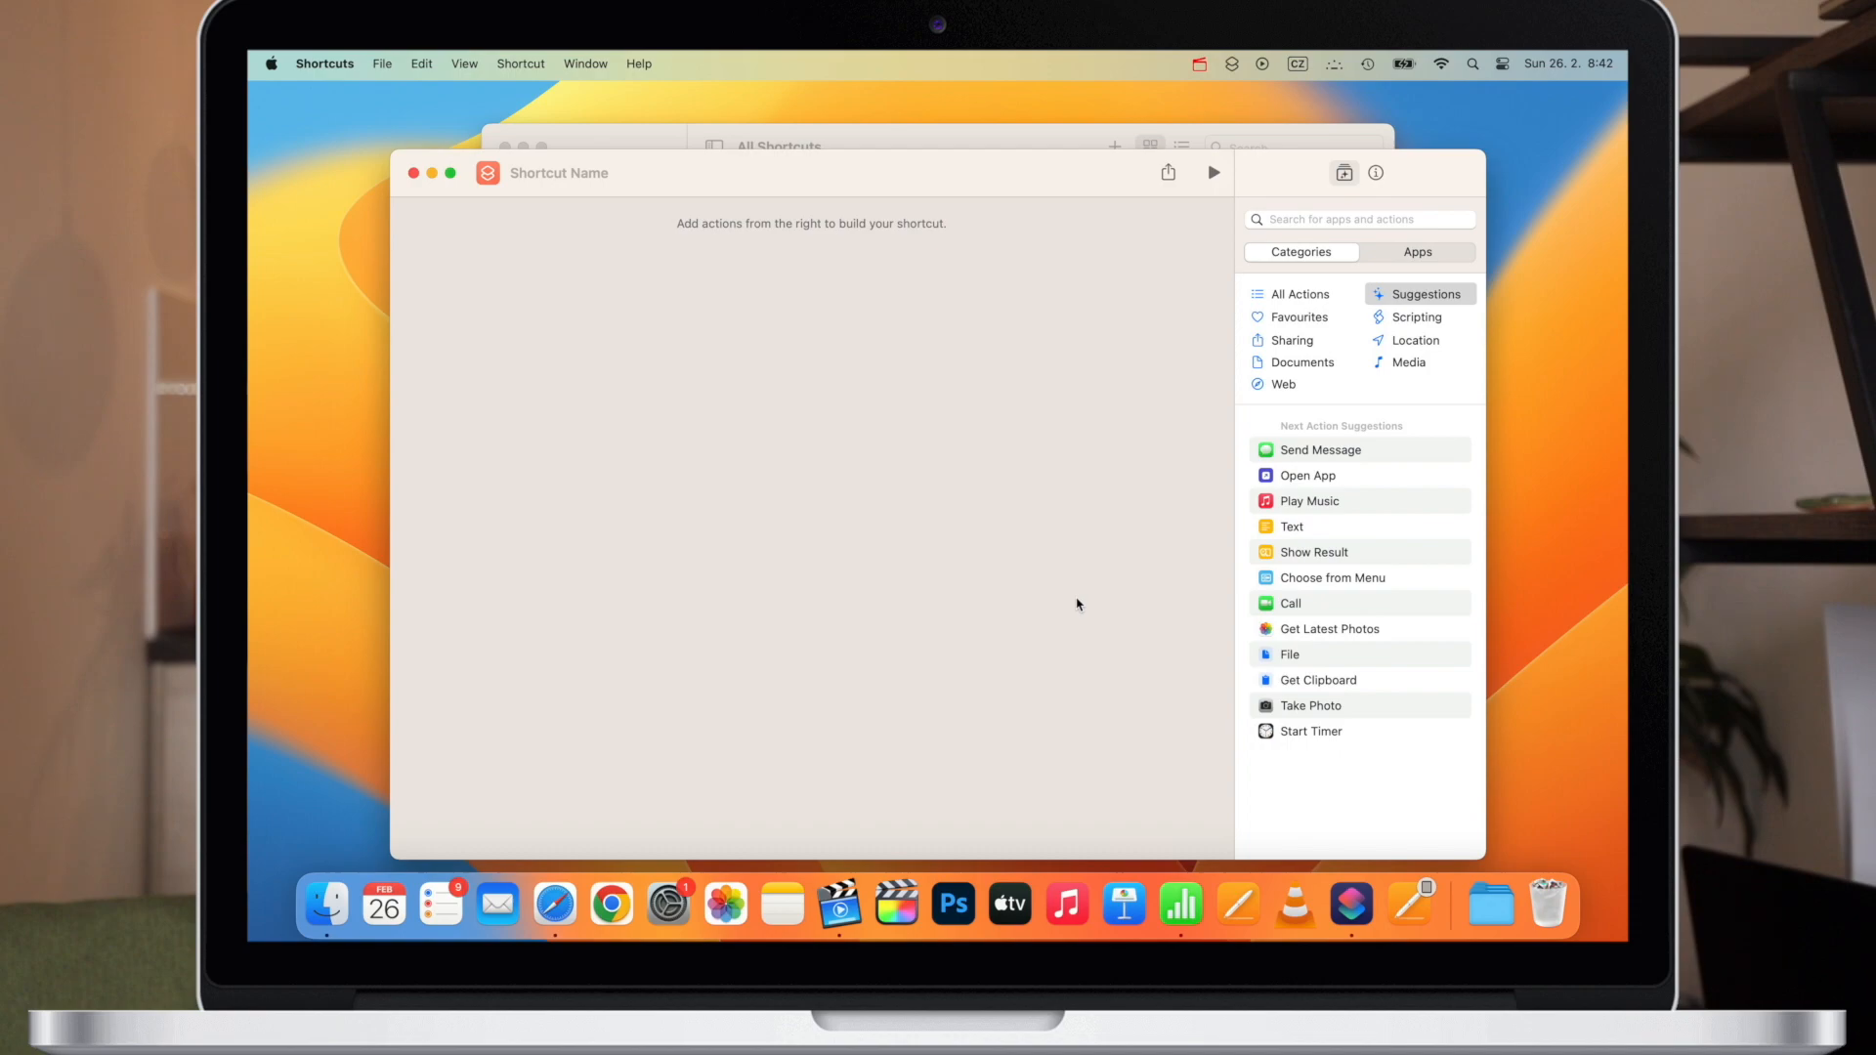
Look through the installed apps in Launchpad and return to the empty shortcut
key(F4)
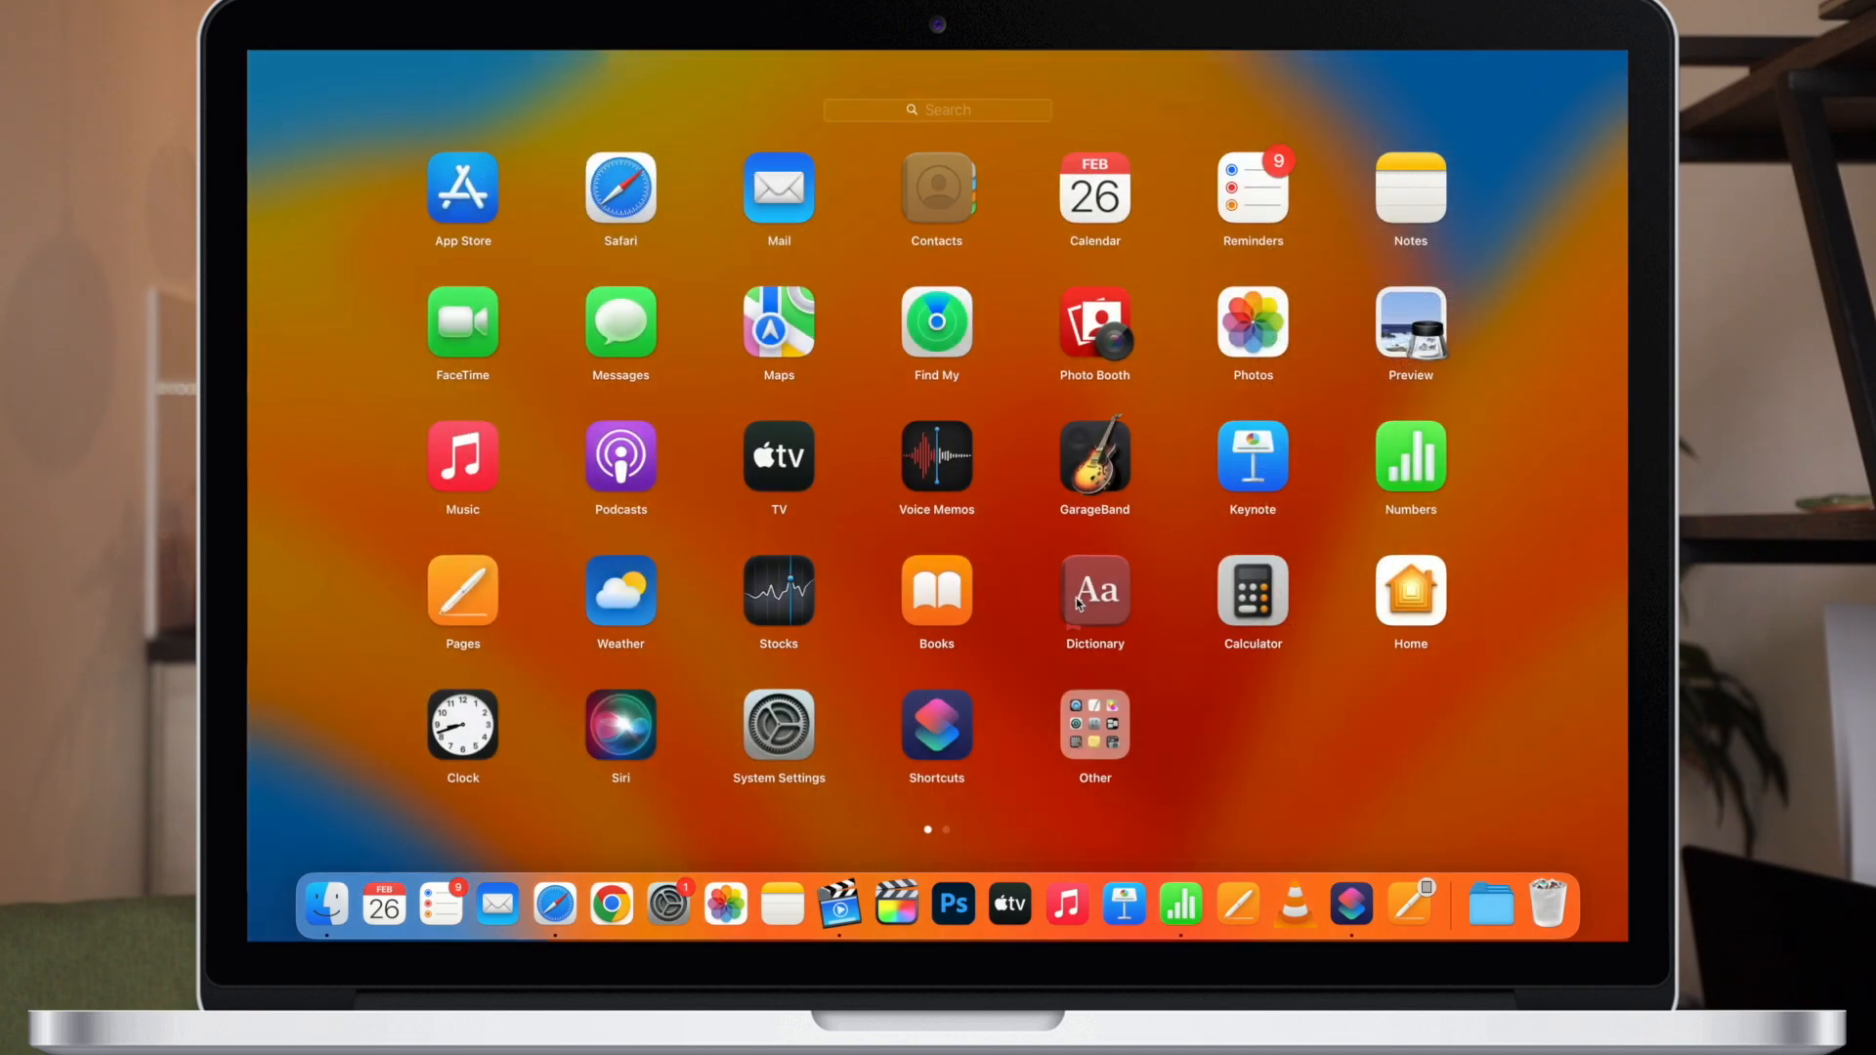
scroll(1013, 548, right, 3)
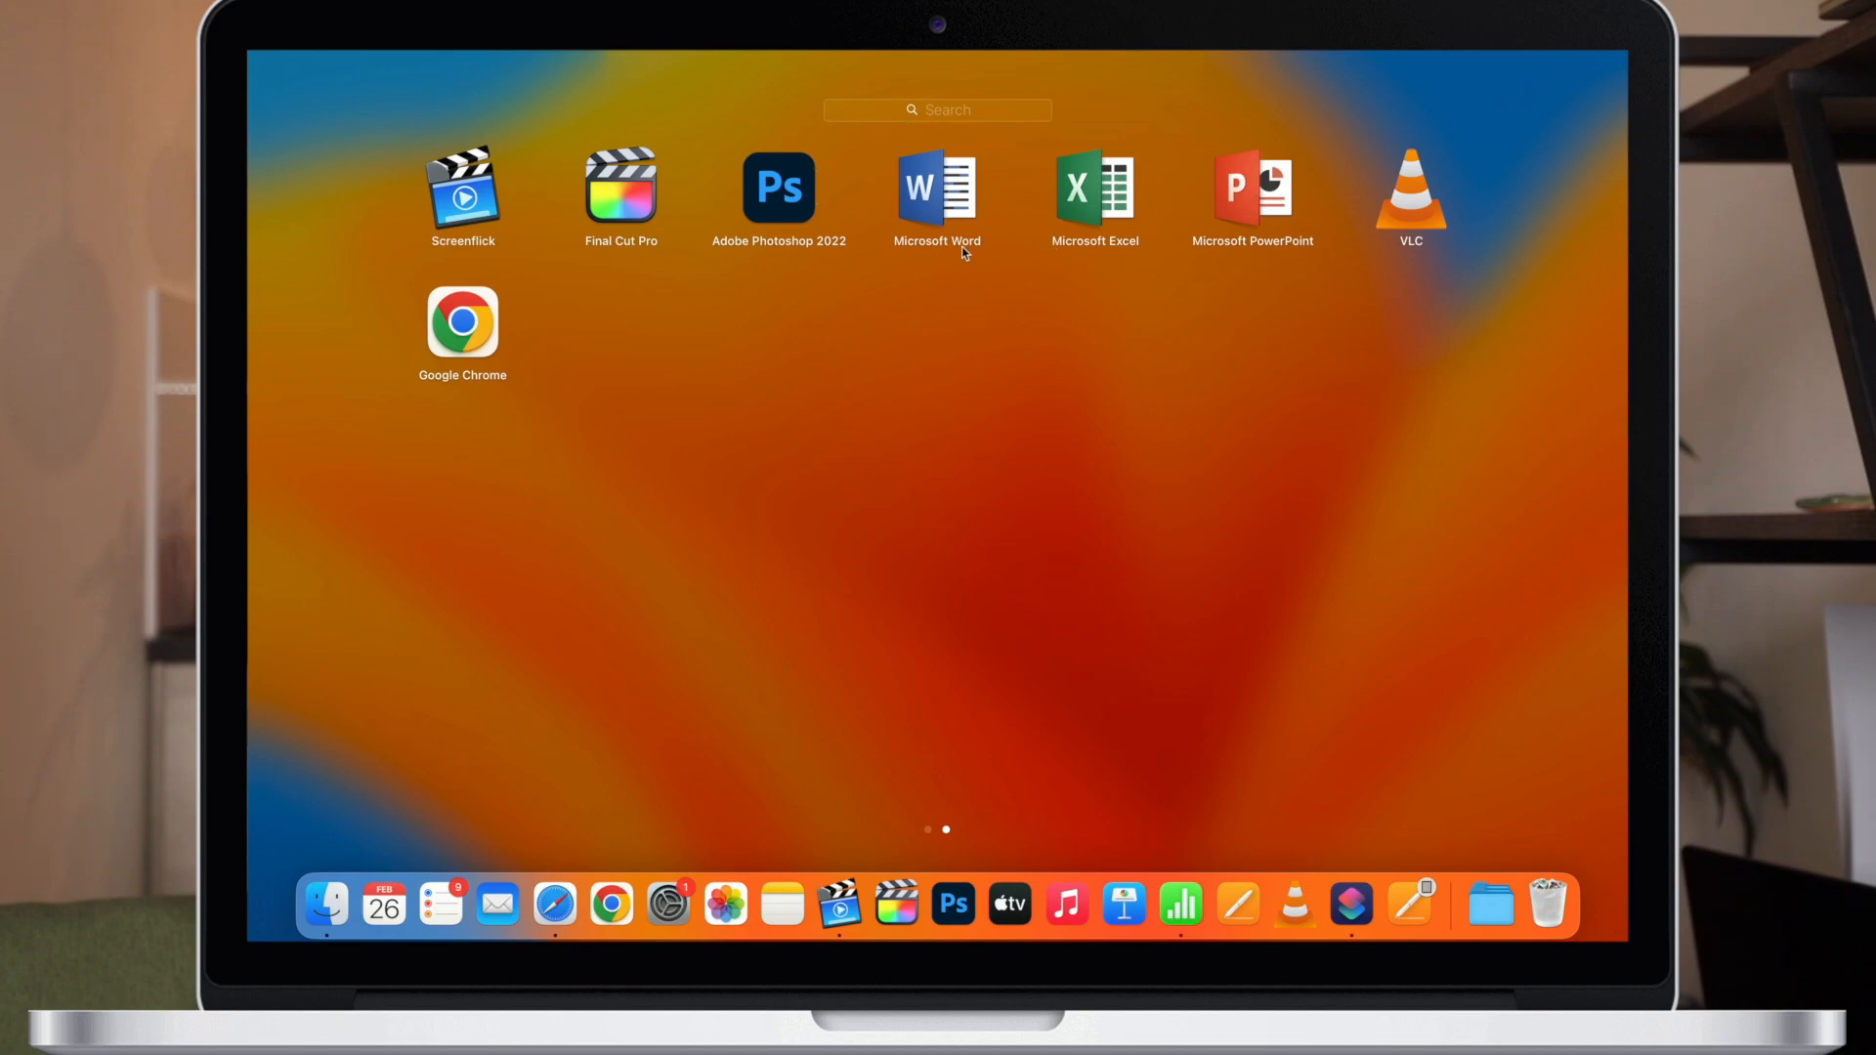
click(967, 485)
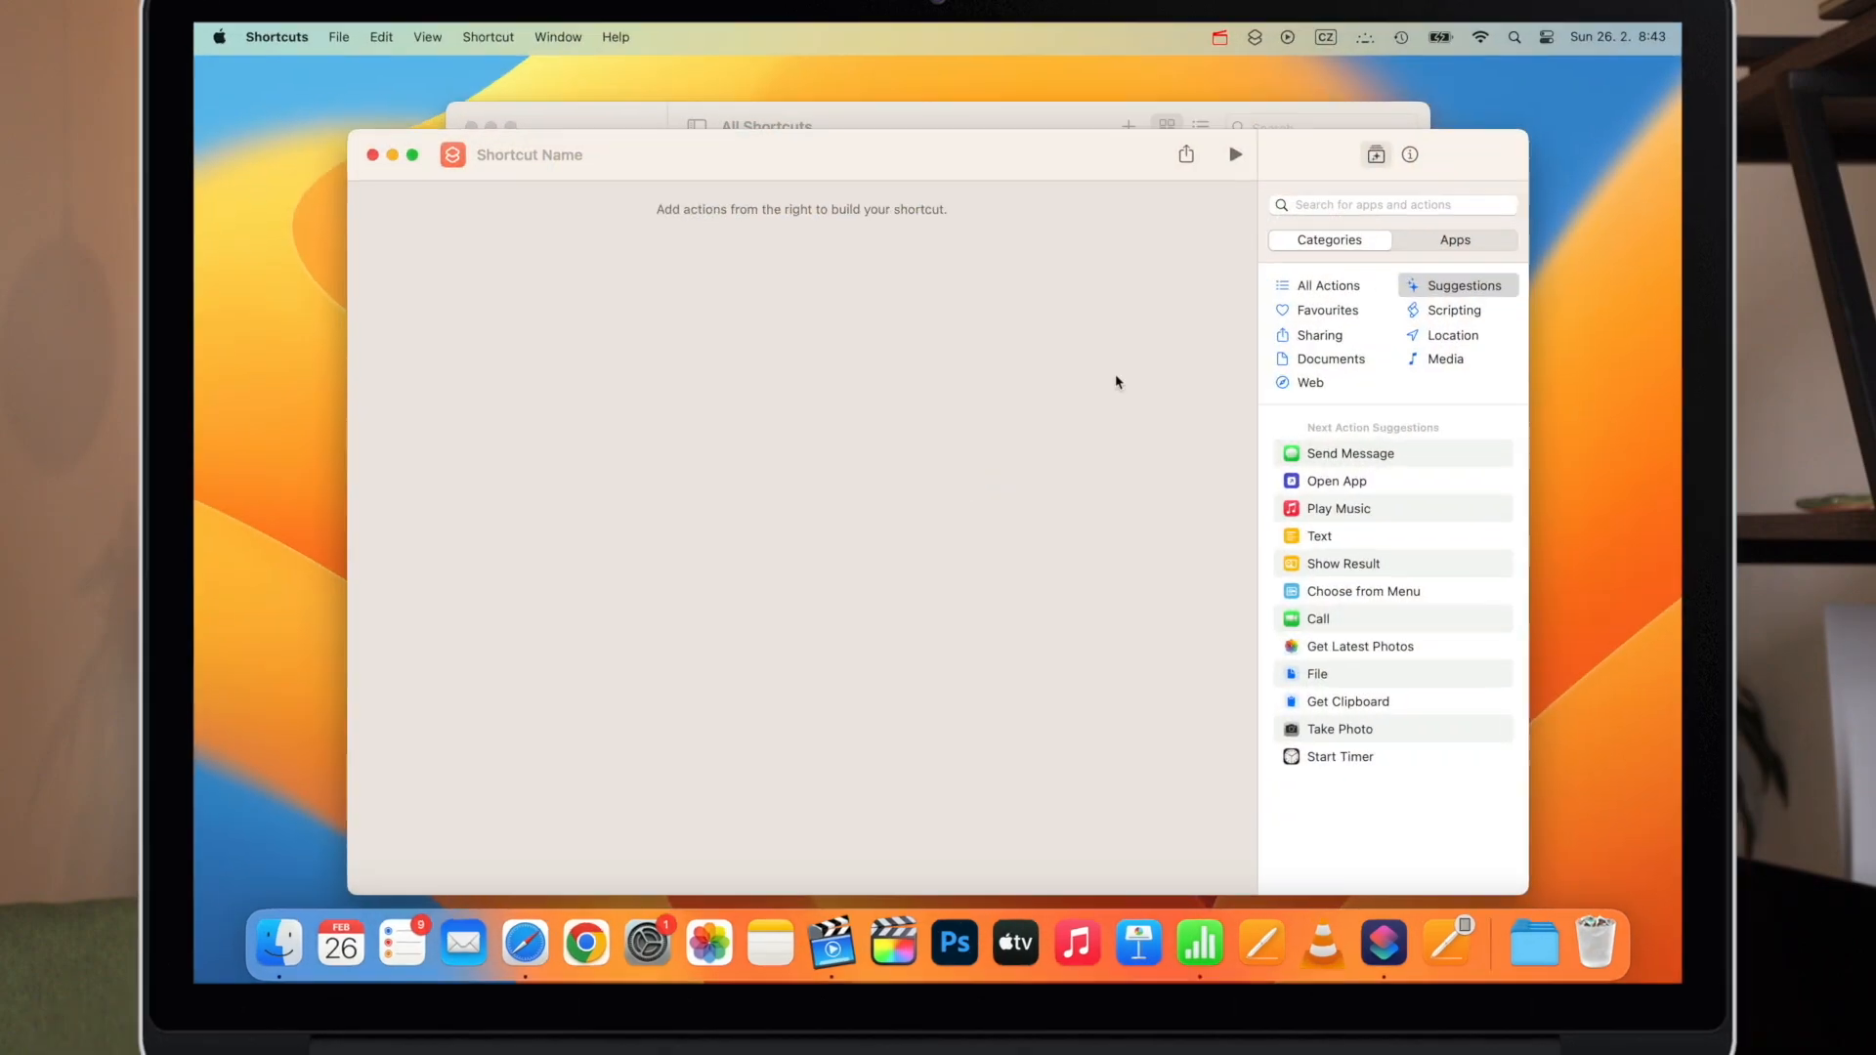
Add an Open App action to the new shortcut and set its app to Microsoft Word
click(1283, 216)
text(open a)
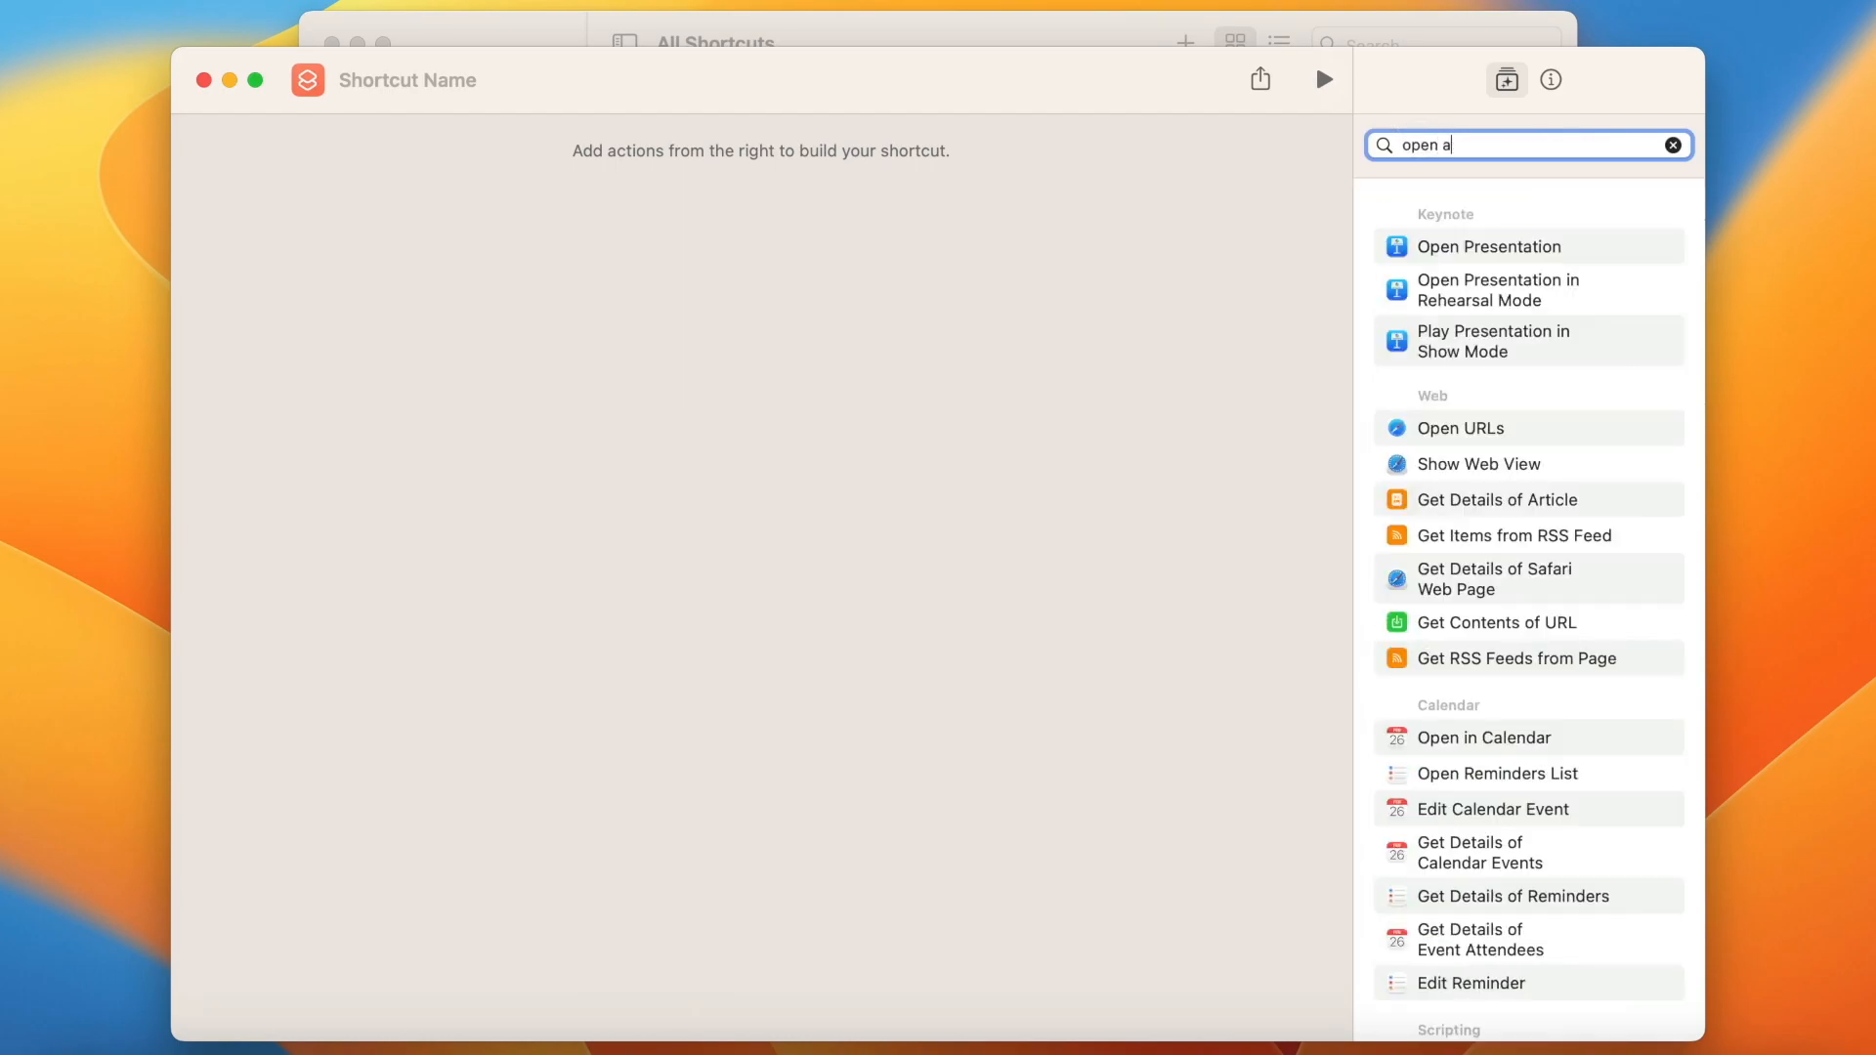
text(pp)
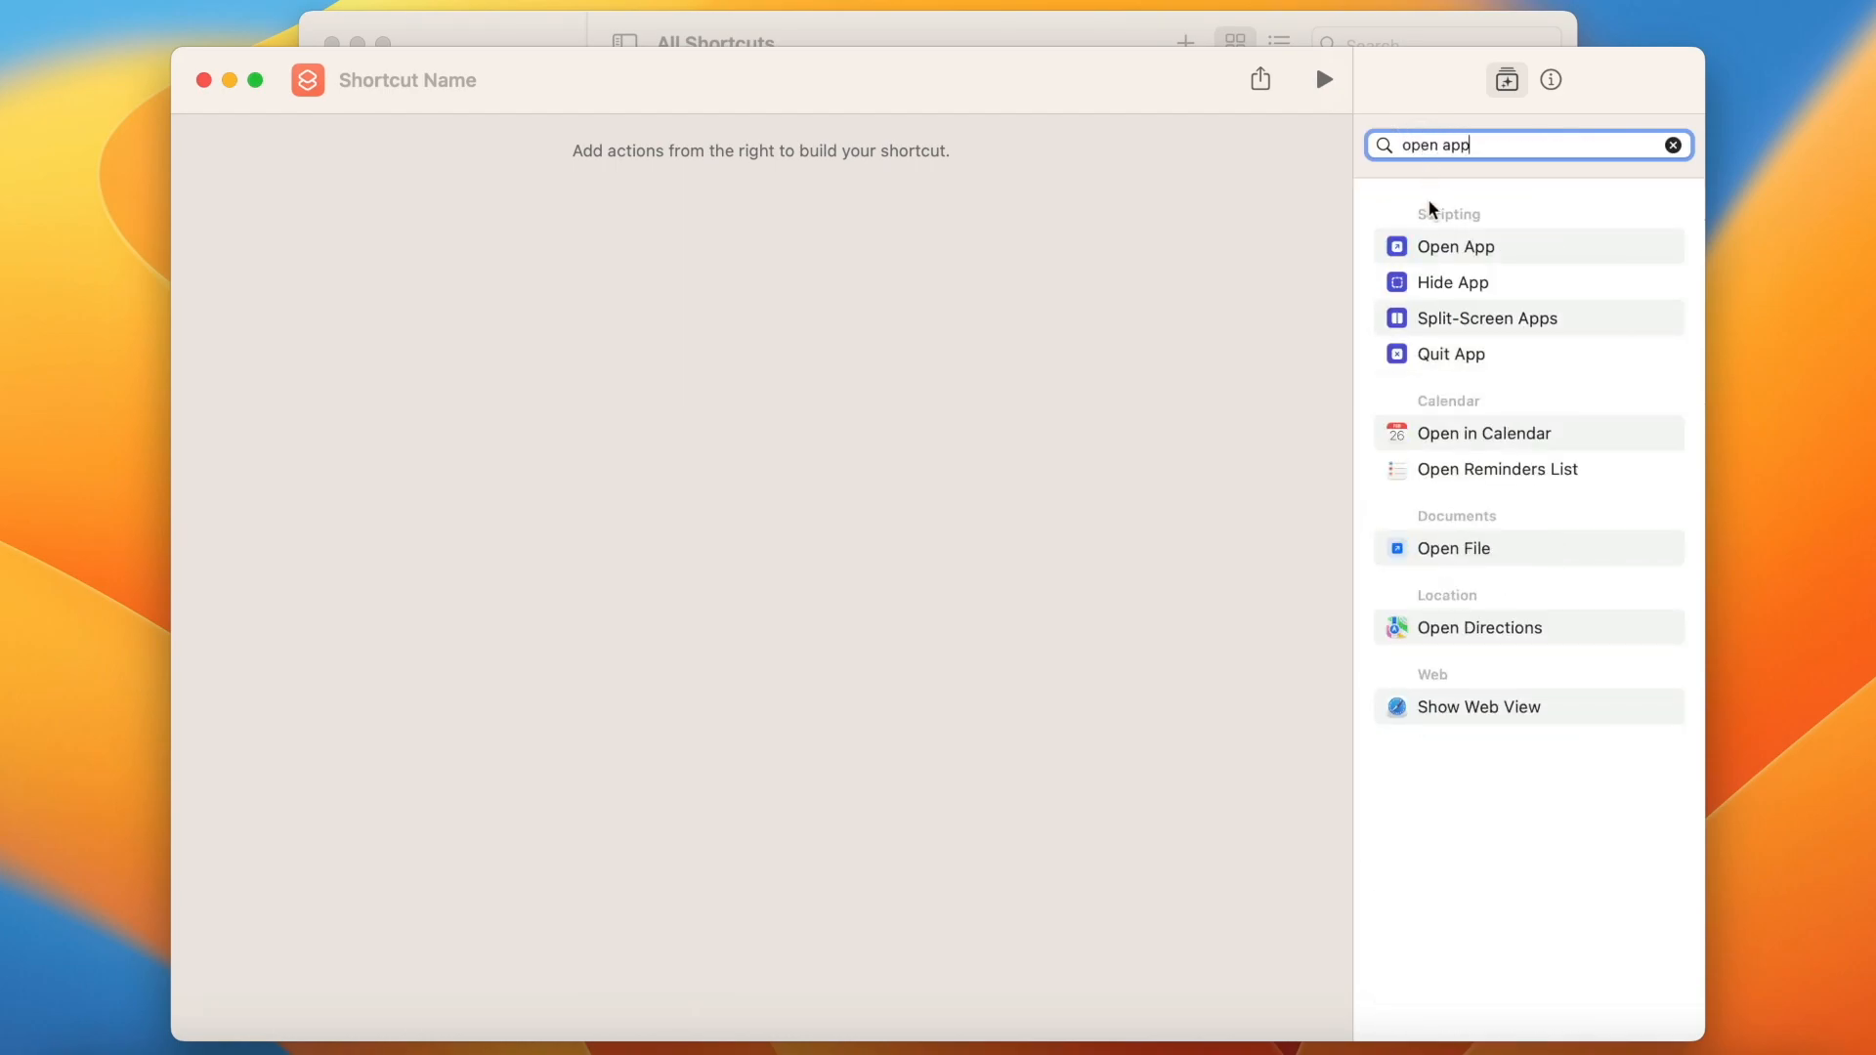
drag(1437, 244, 658, 178)
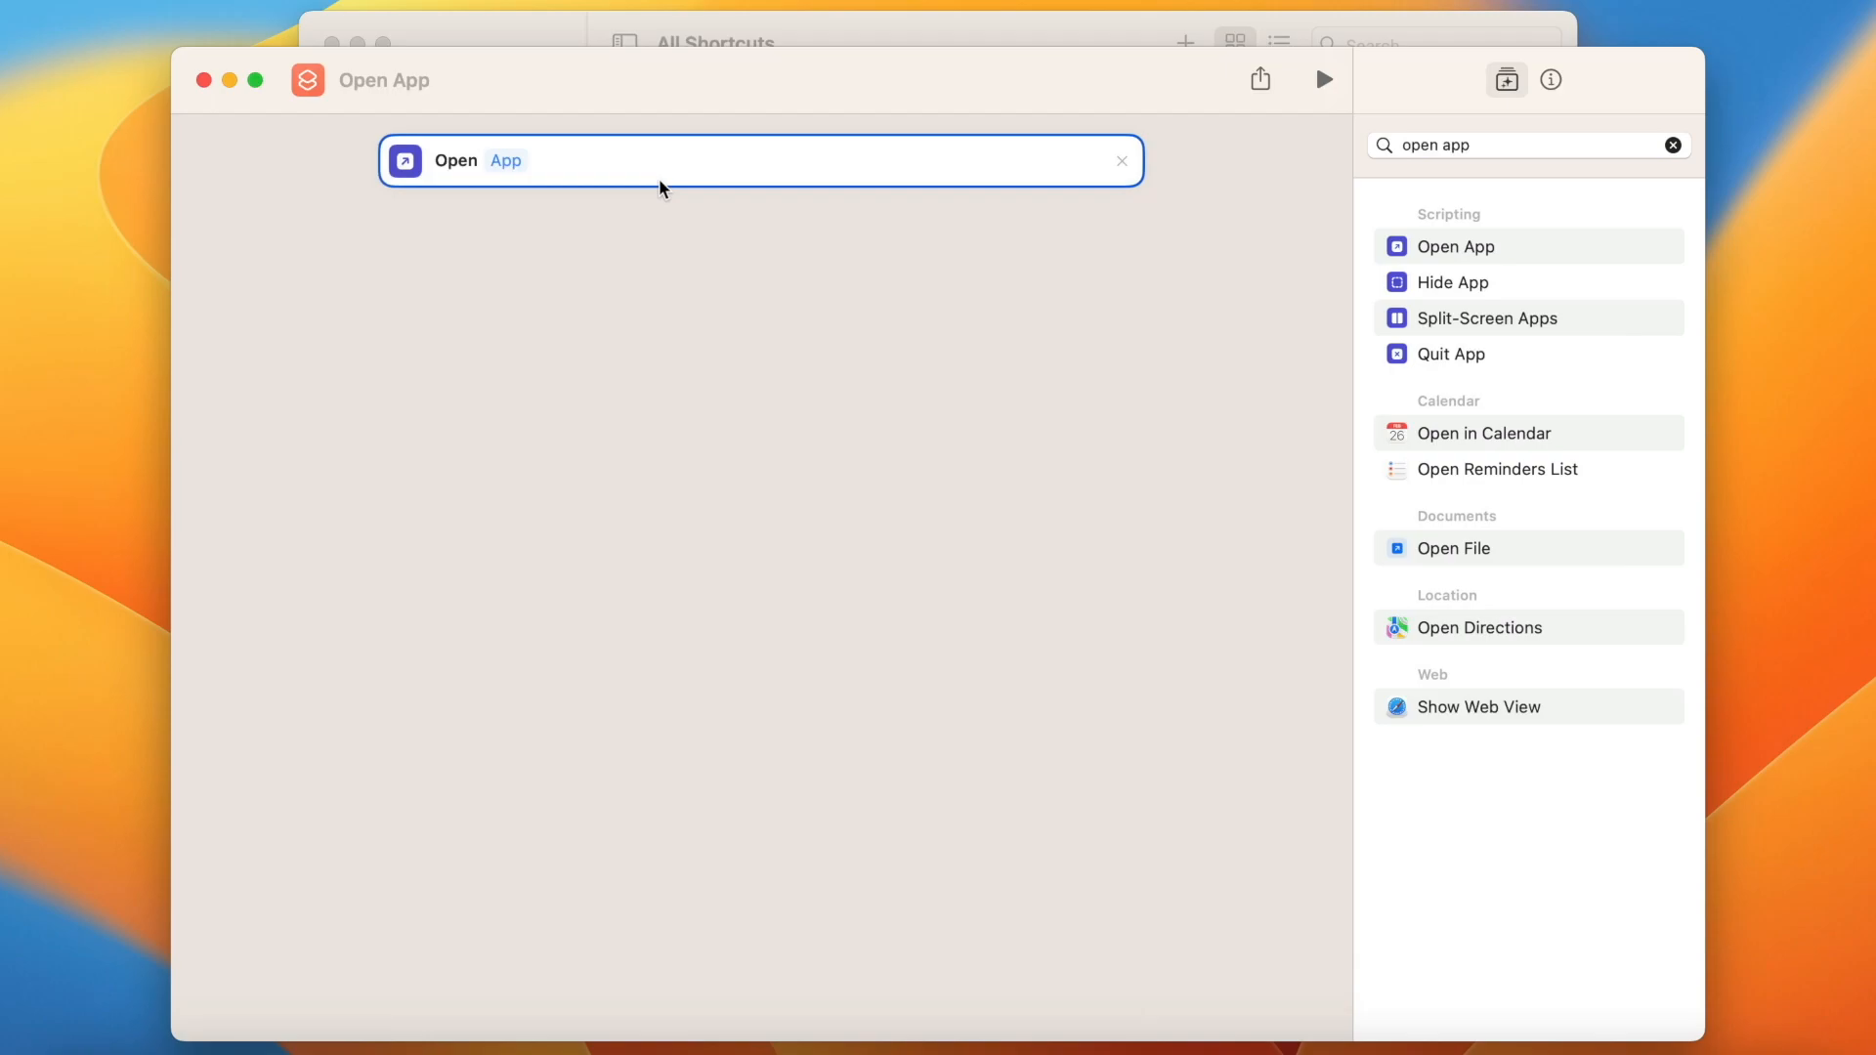
click(502, 162)
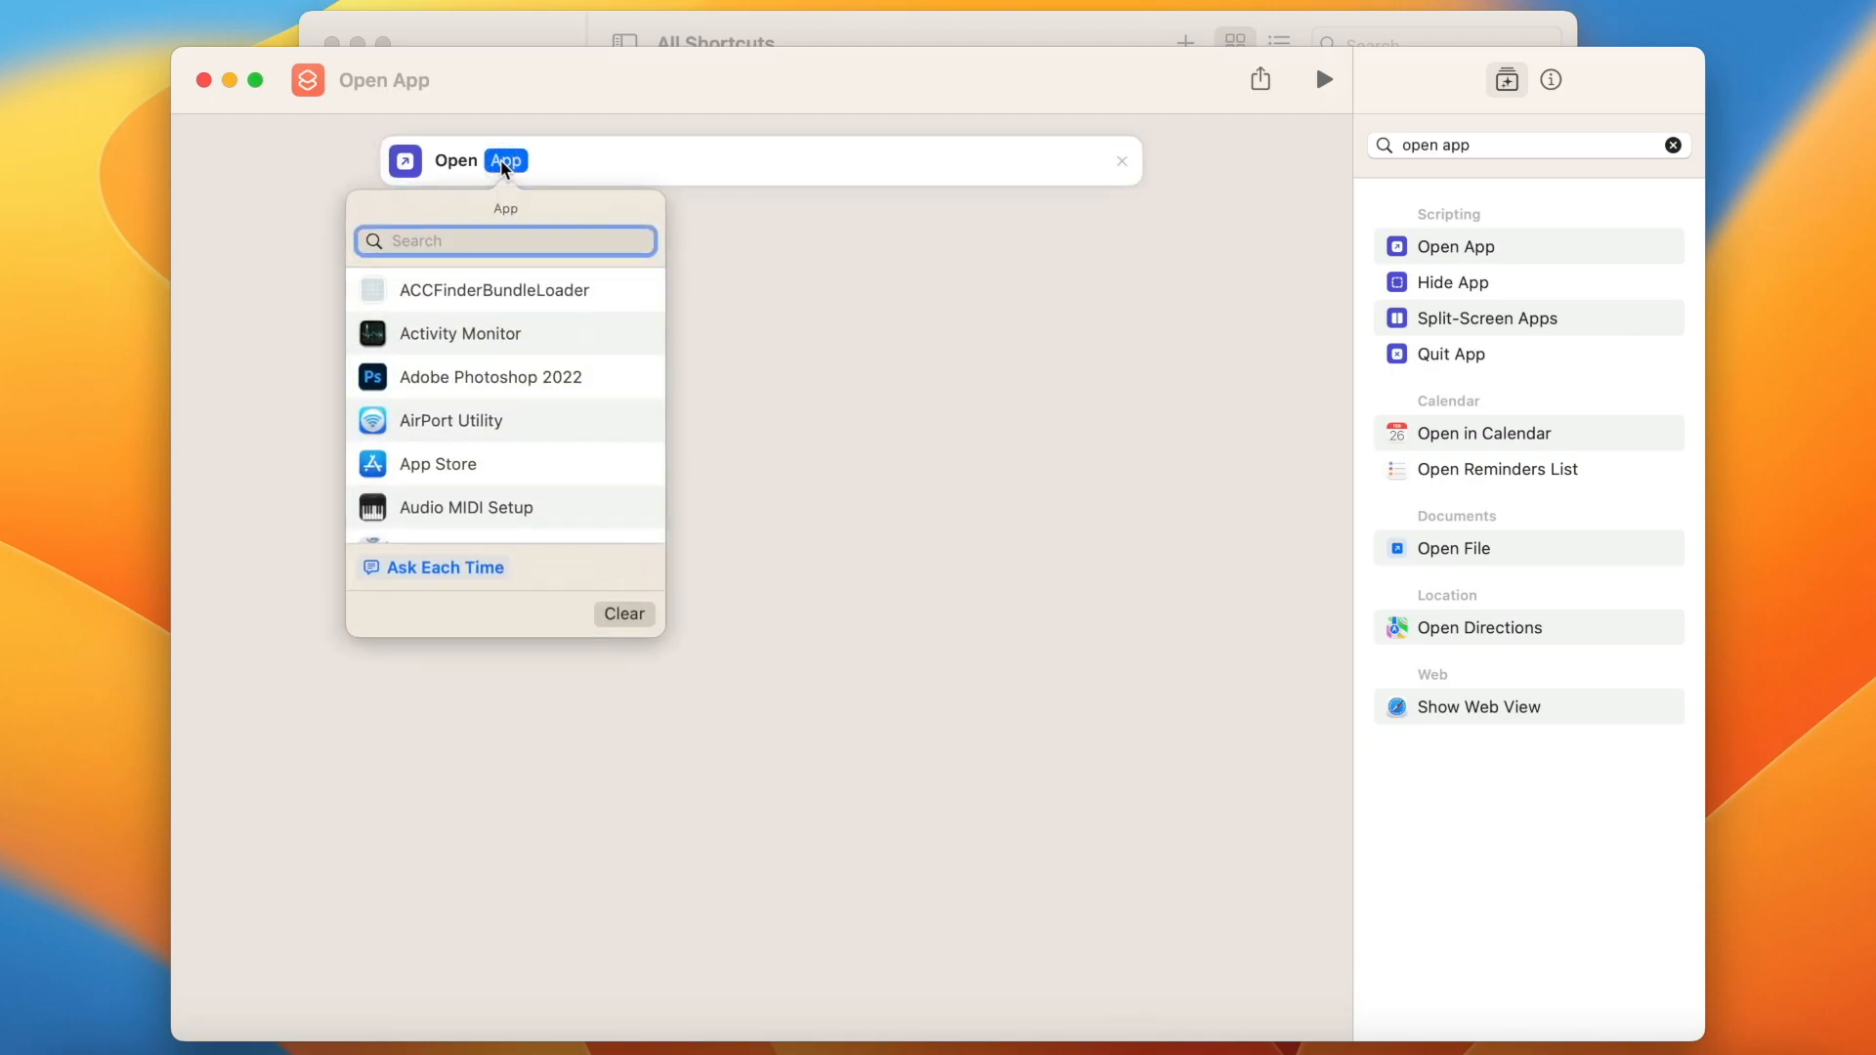
text(word)
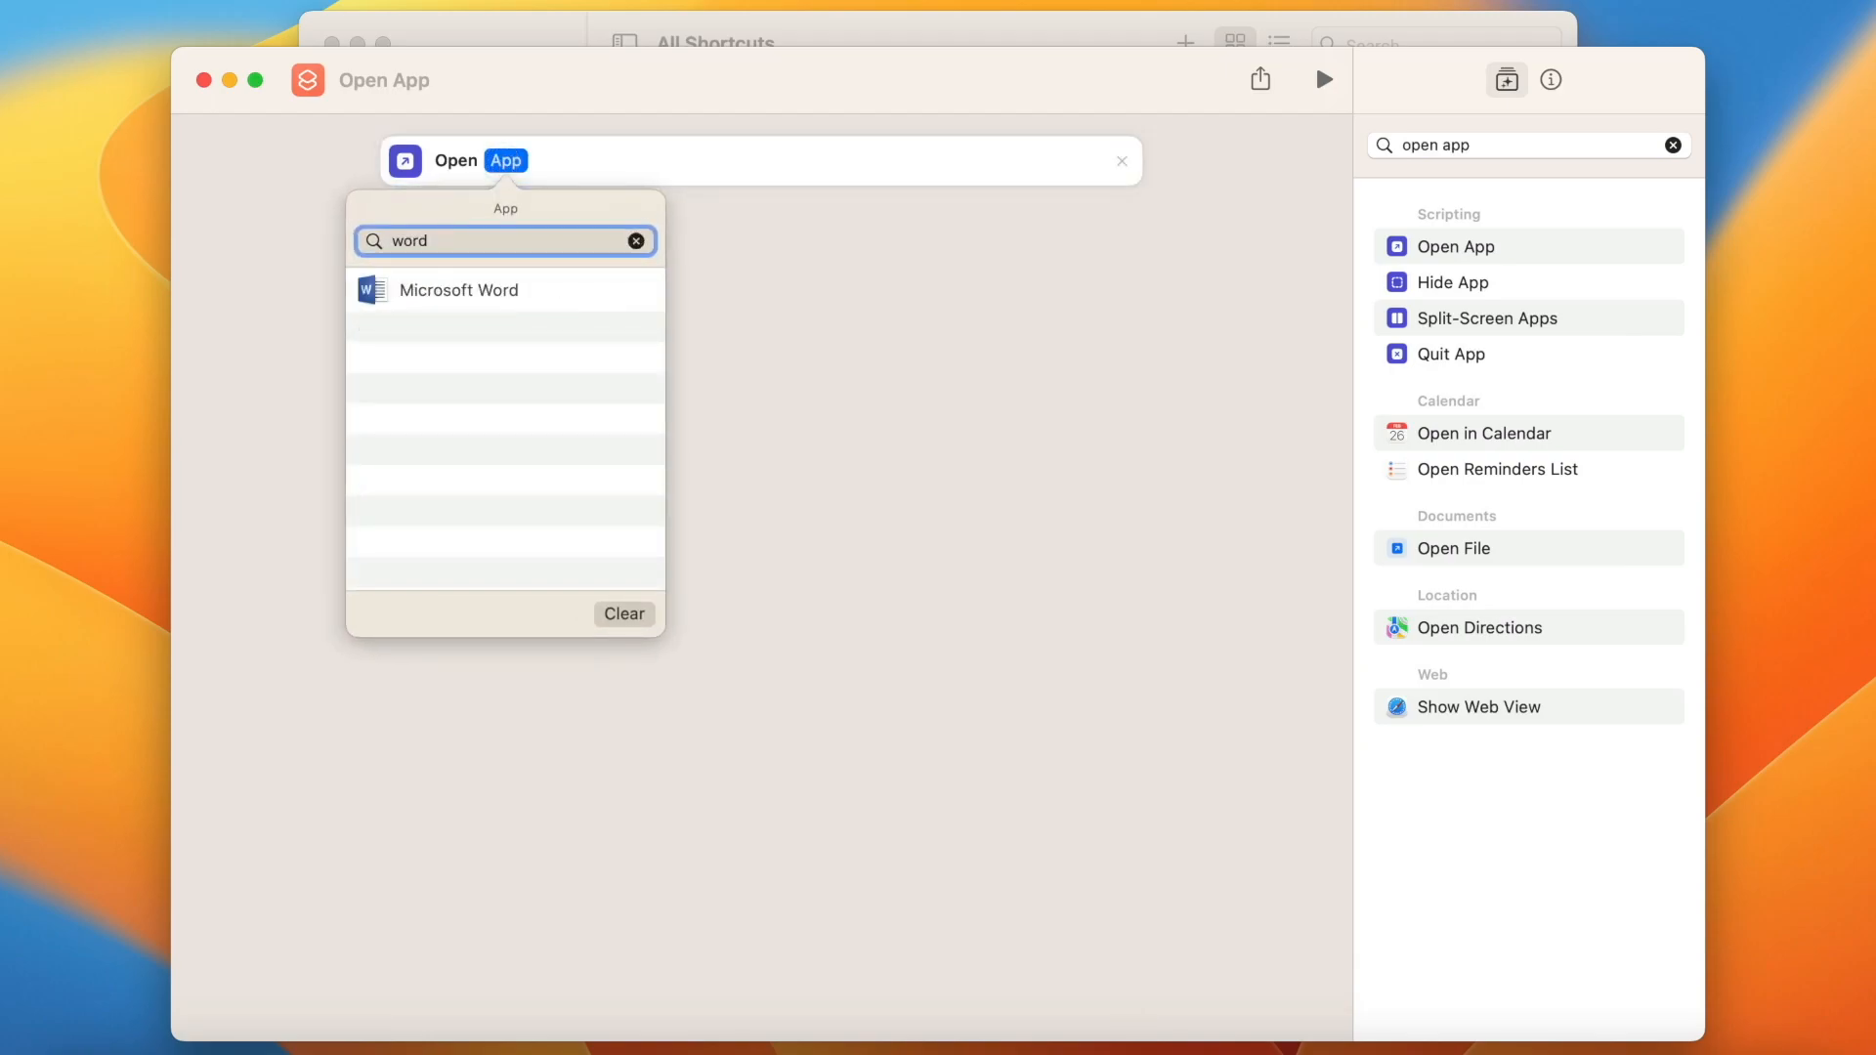
click(486, 293)
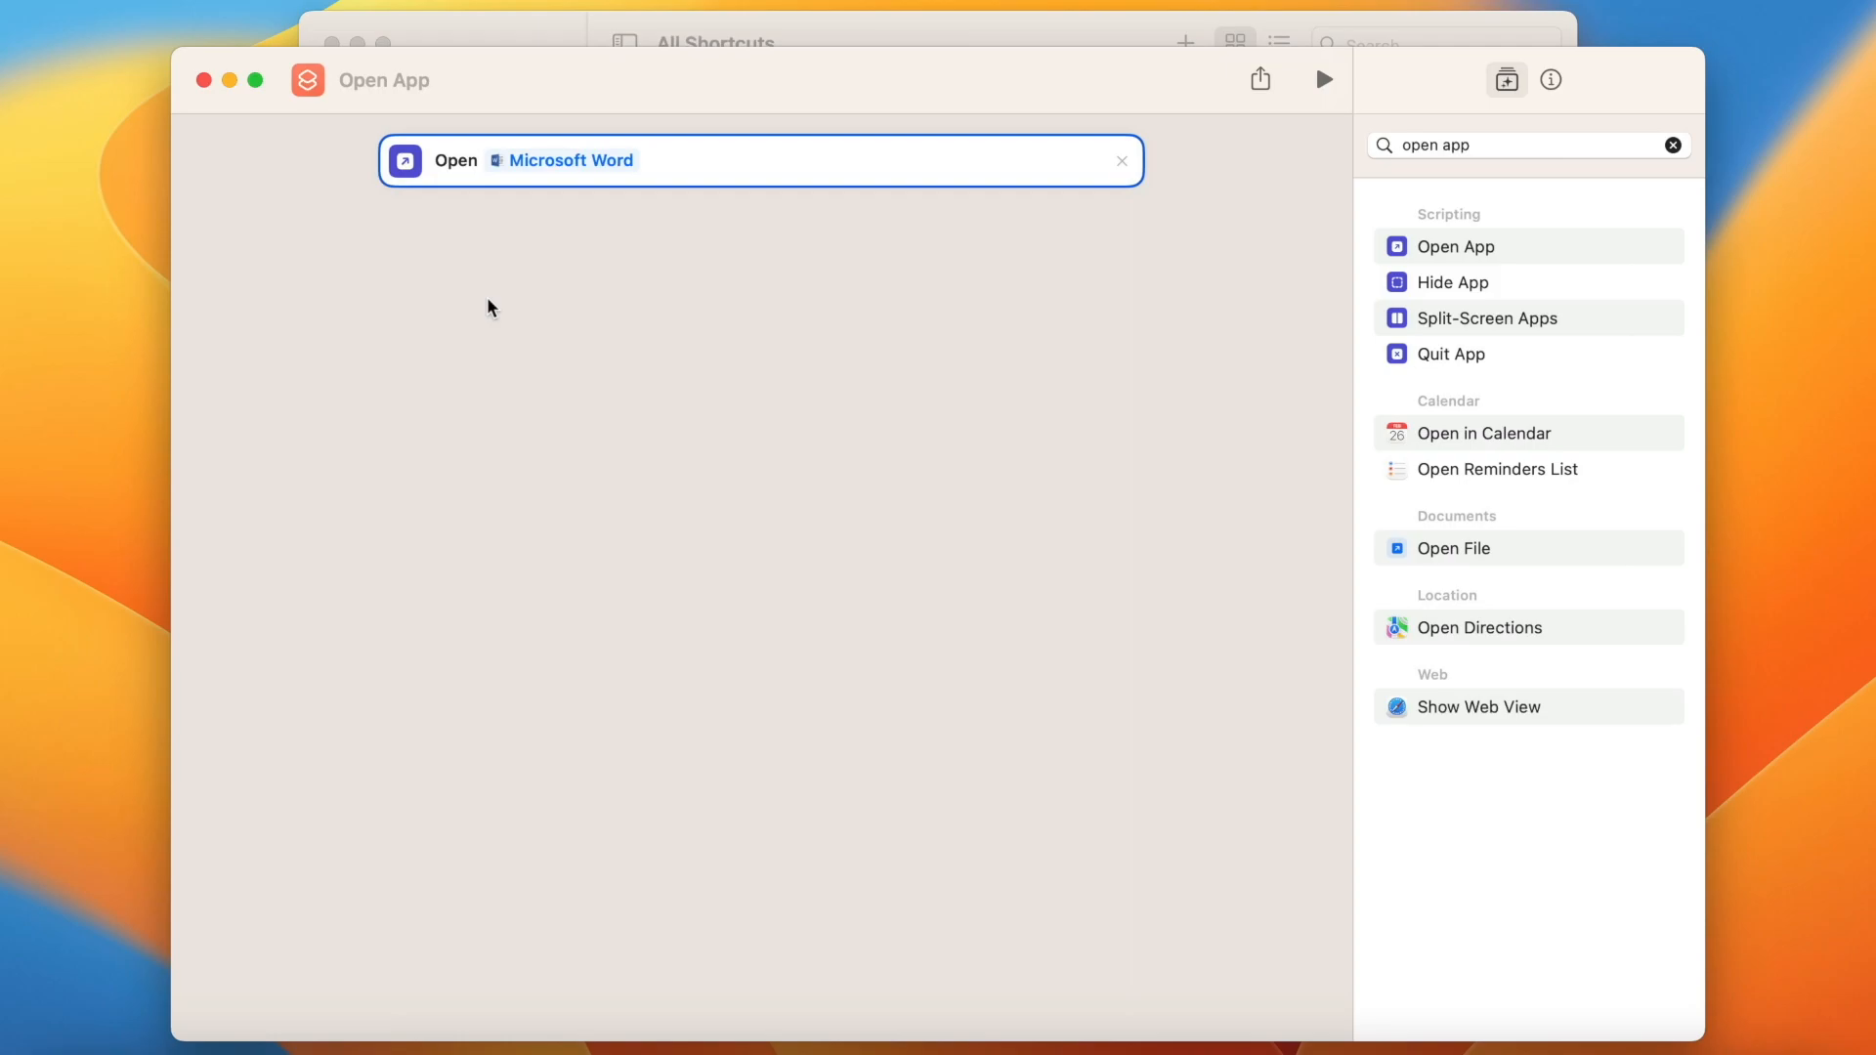
Name the shortcut "Open Word" and give it a blue icon with the lined document symbol
click(410, 77)
text(Open )
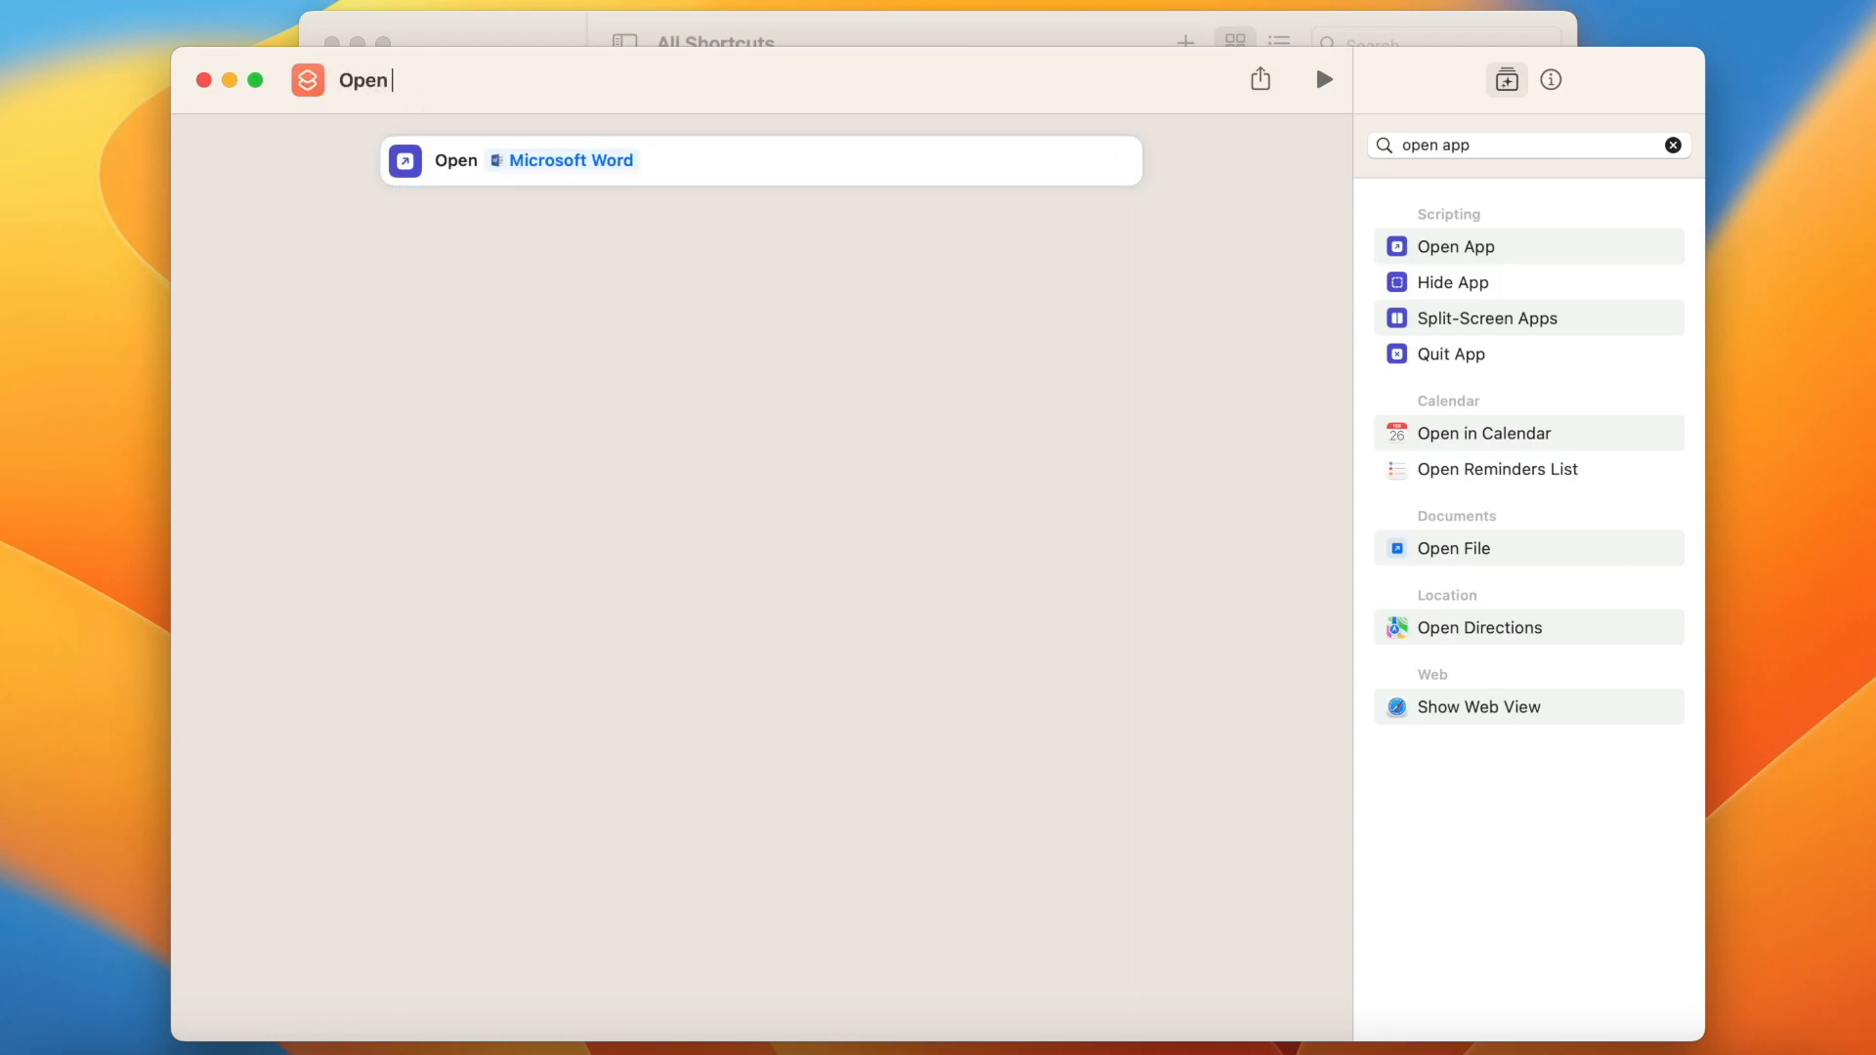
text(Word)
click(307, 79)
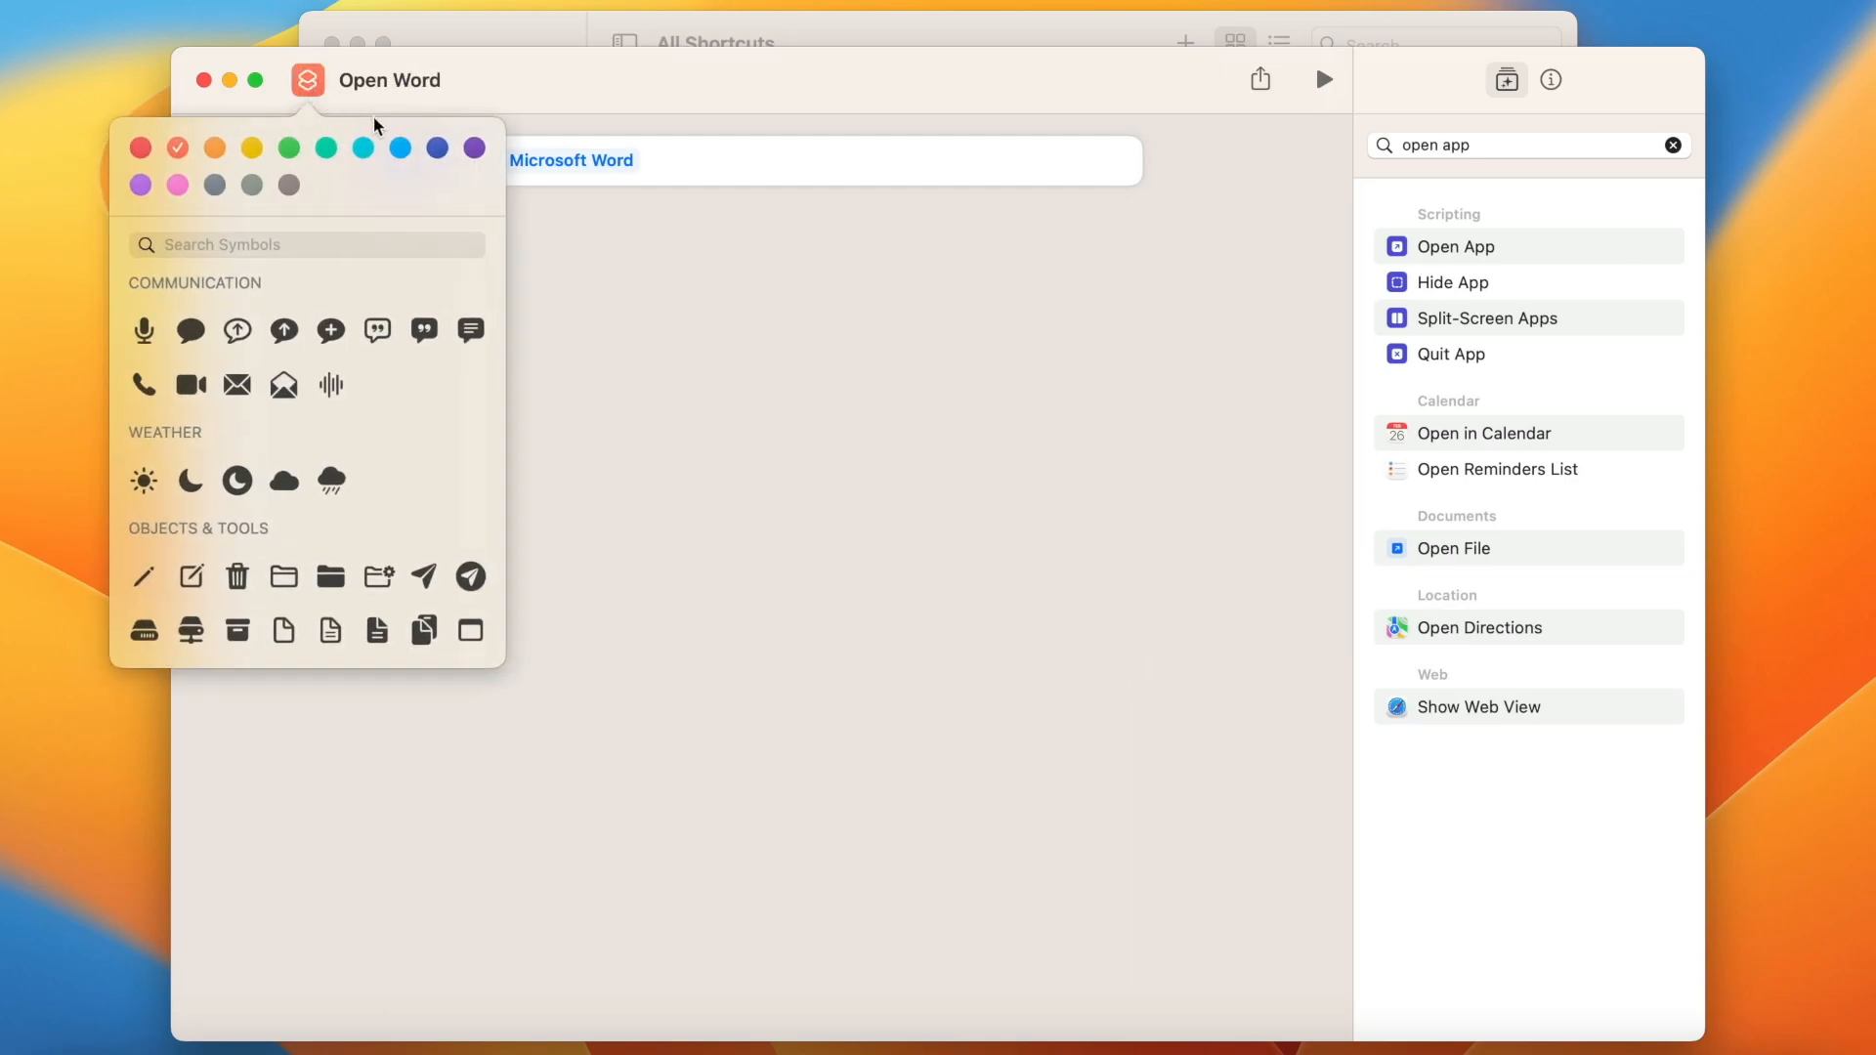
click(328, 630)
click(670, 349)
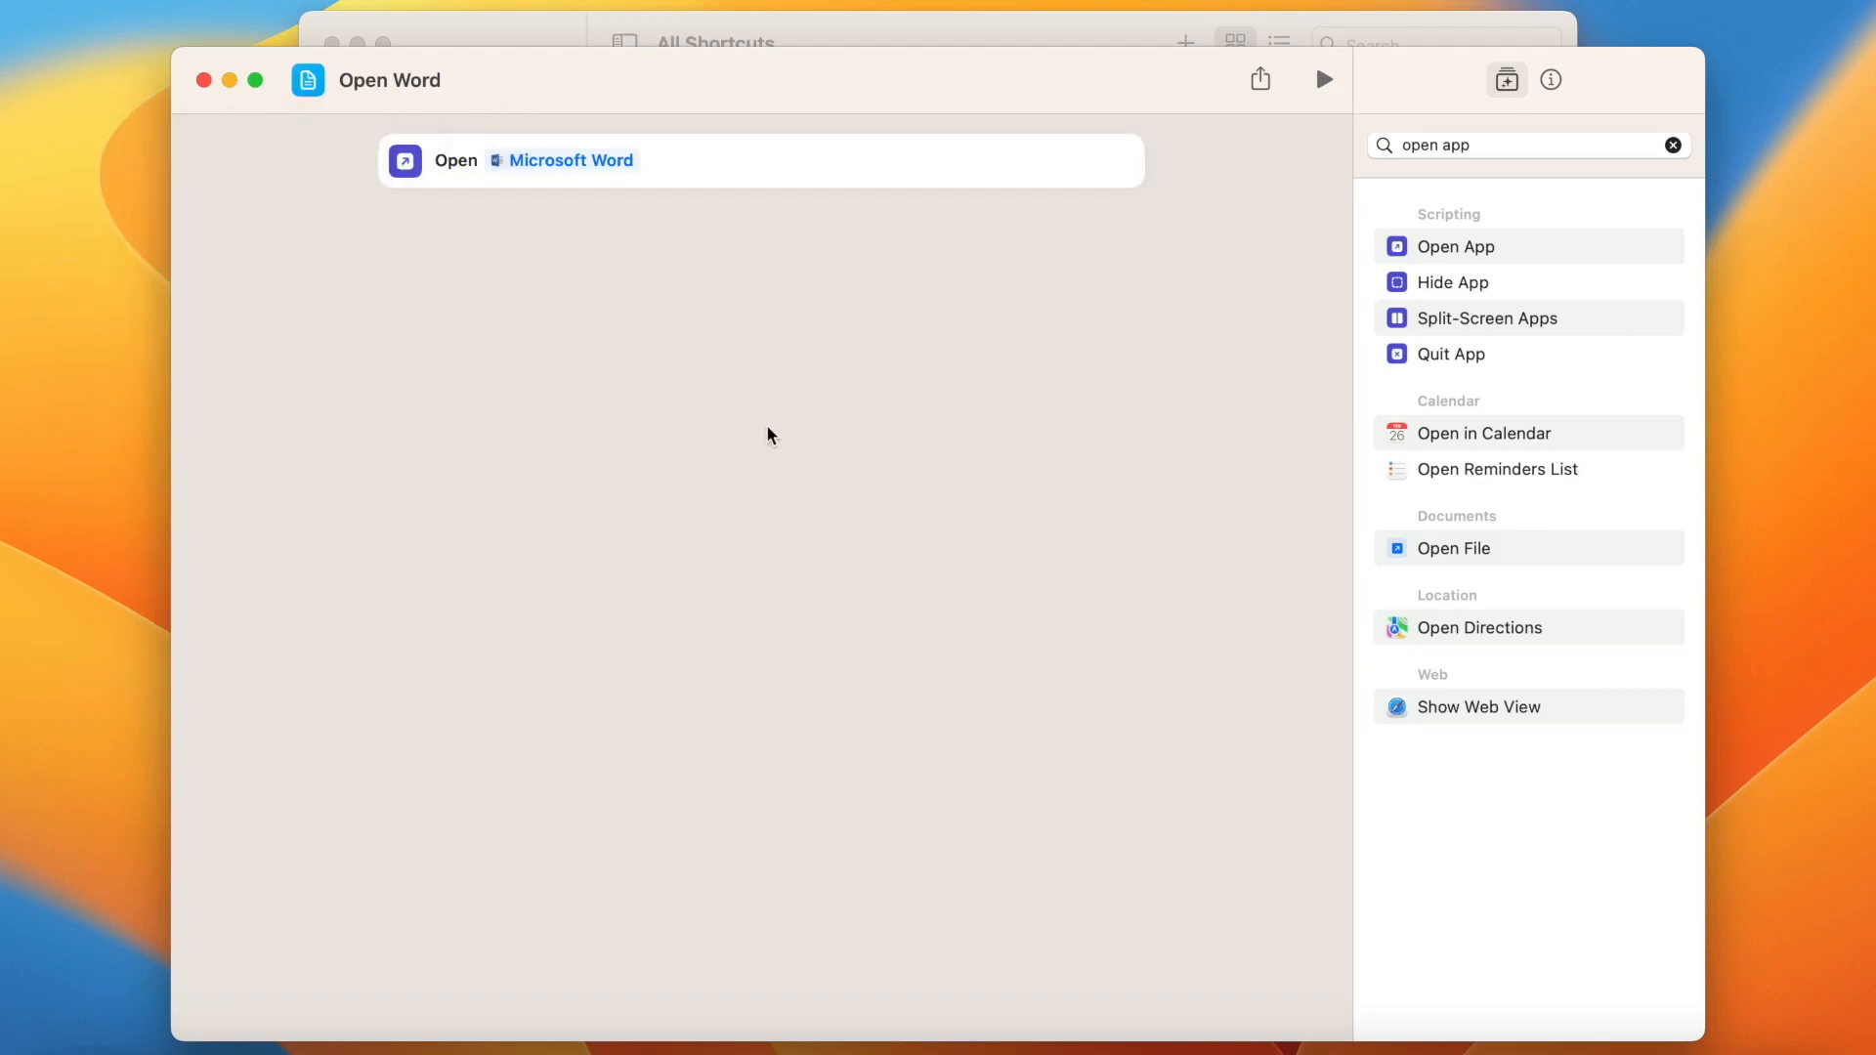
Assign Control+Option+Command+W as the key combination that runs the Open Word shortcut
click(1551, 80)
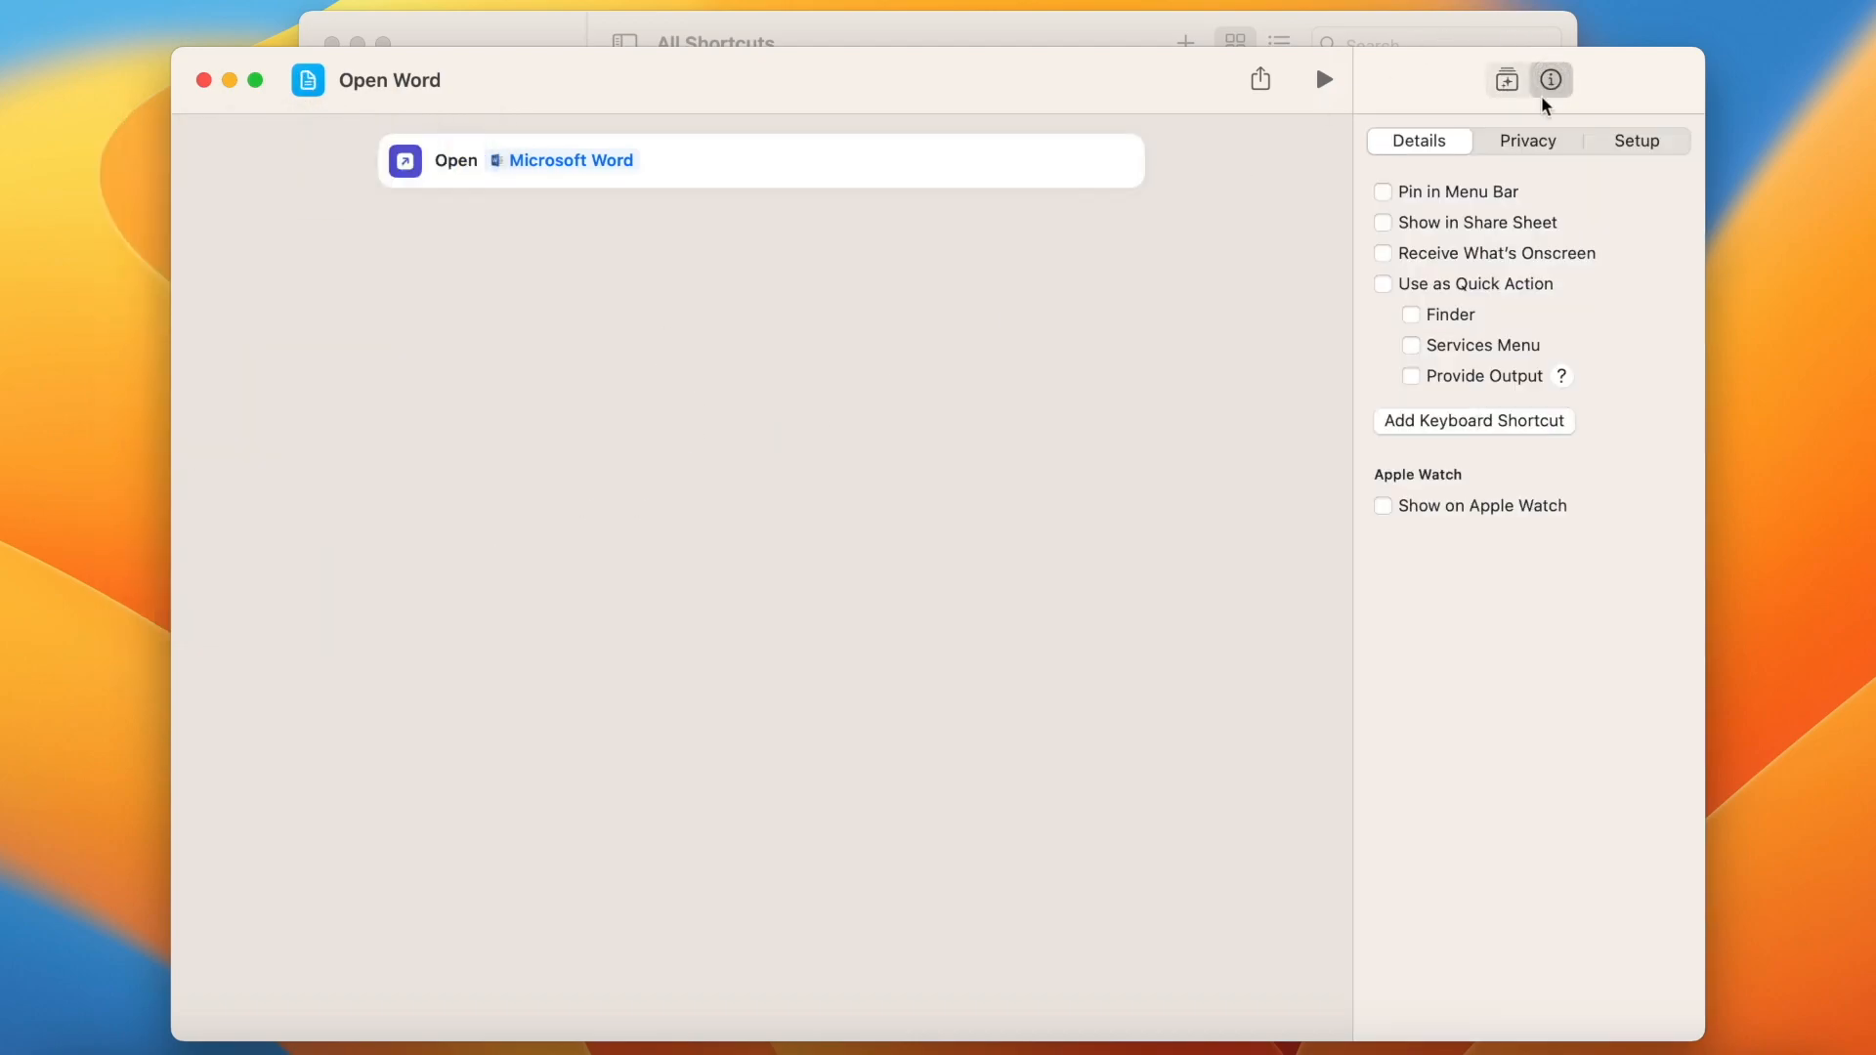
click(1492, 429)
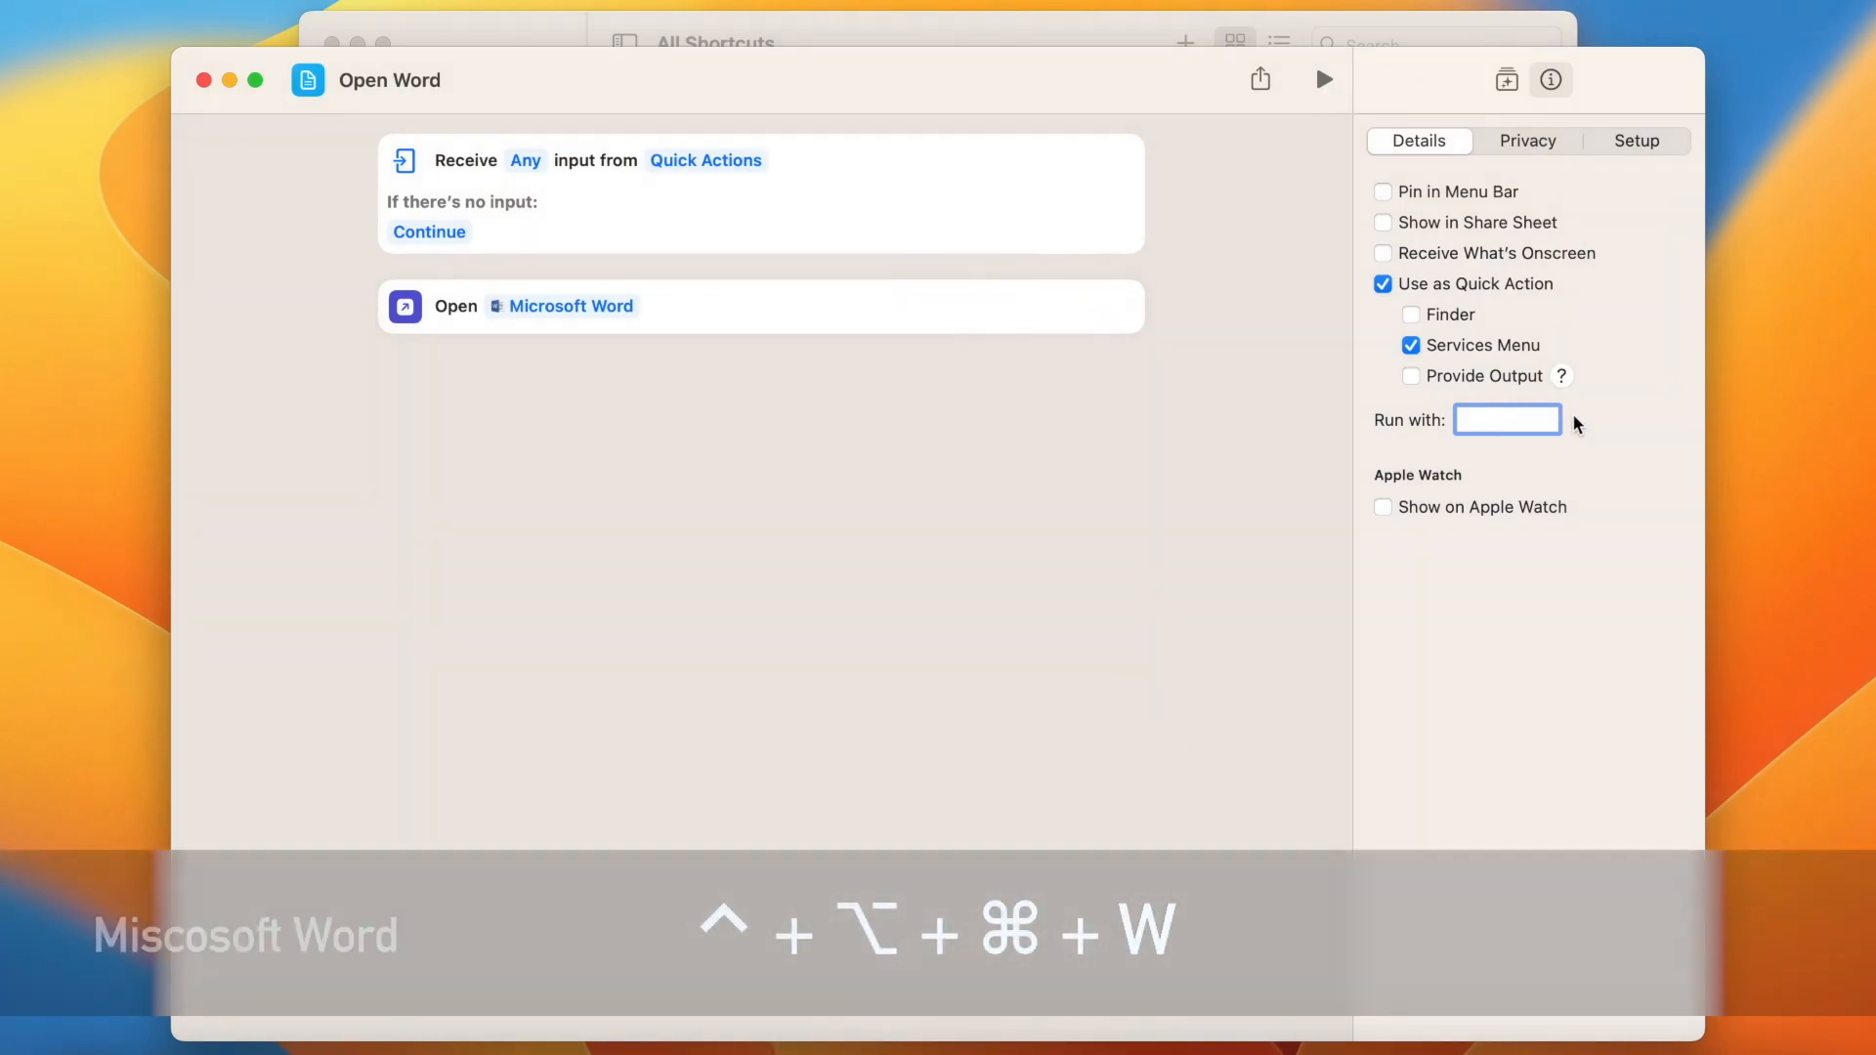
key(ctrl+alt+super+w)
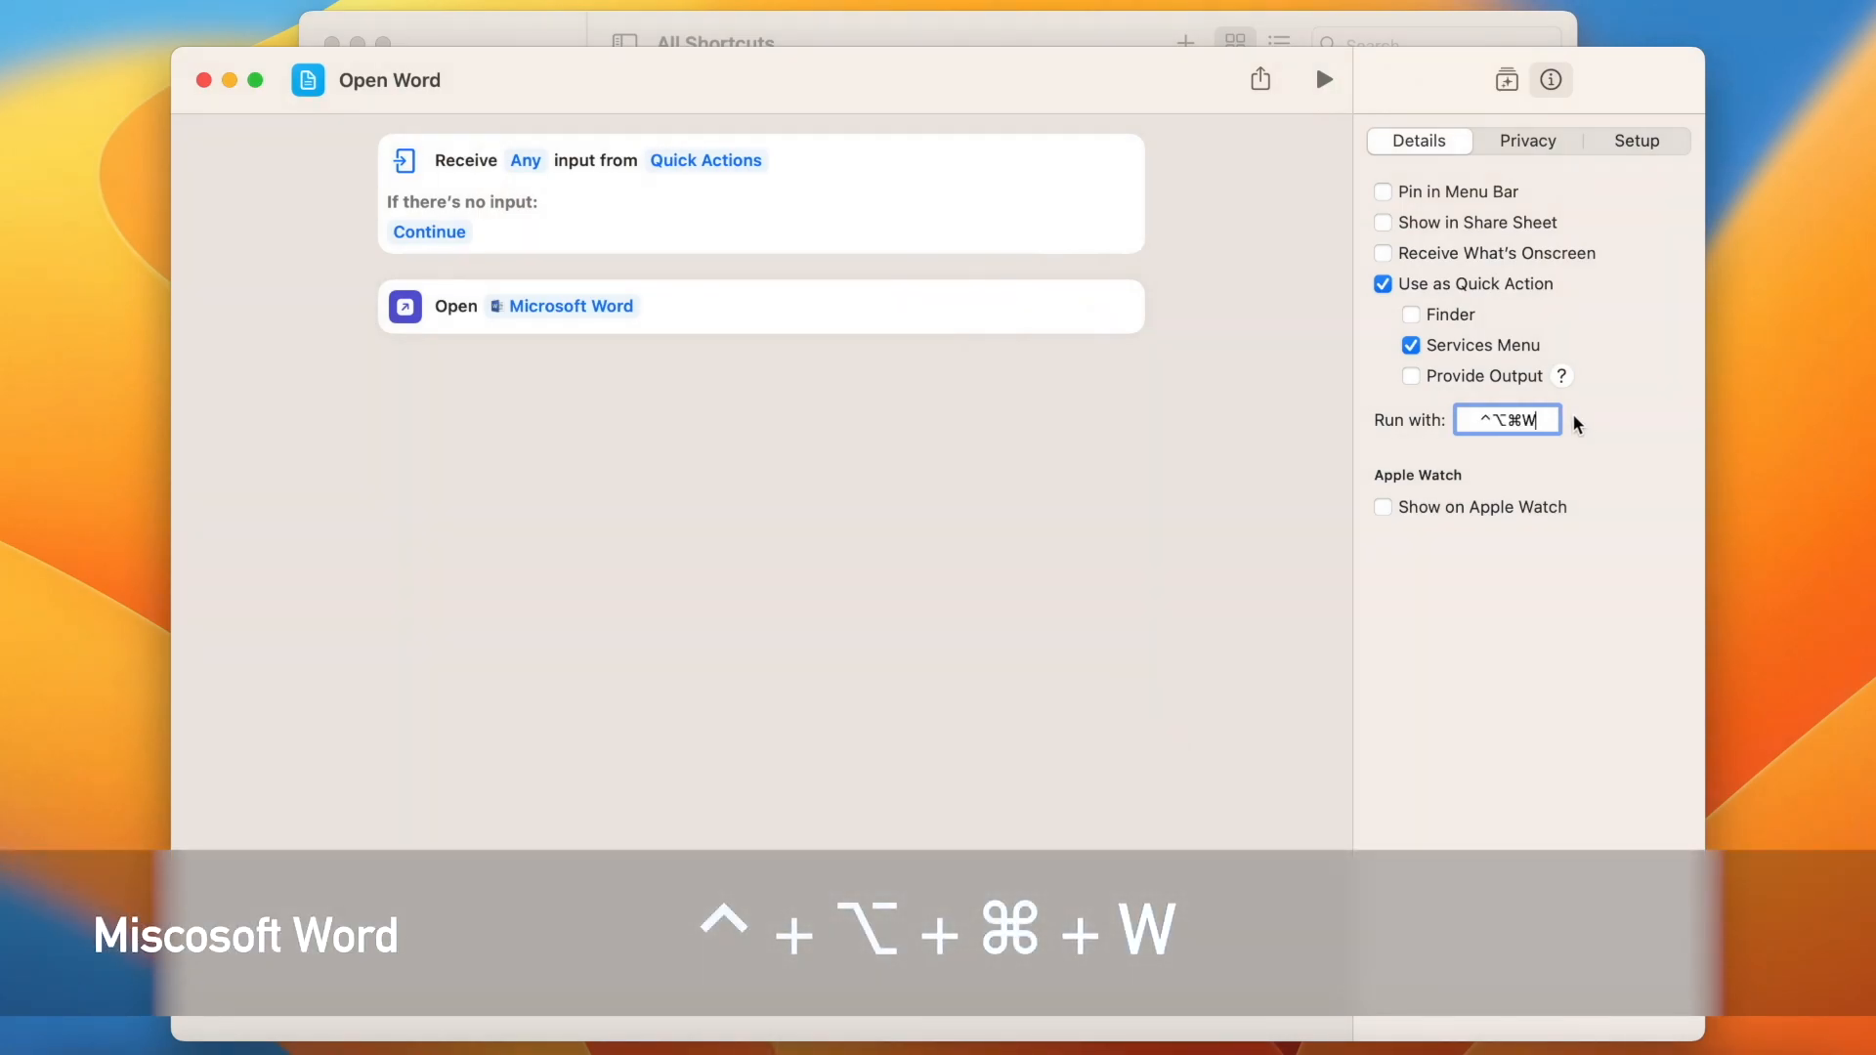
drag(1545, 418, 1463, 416)
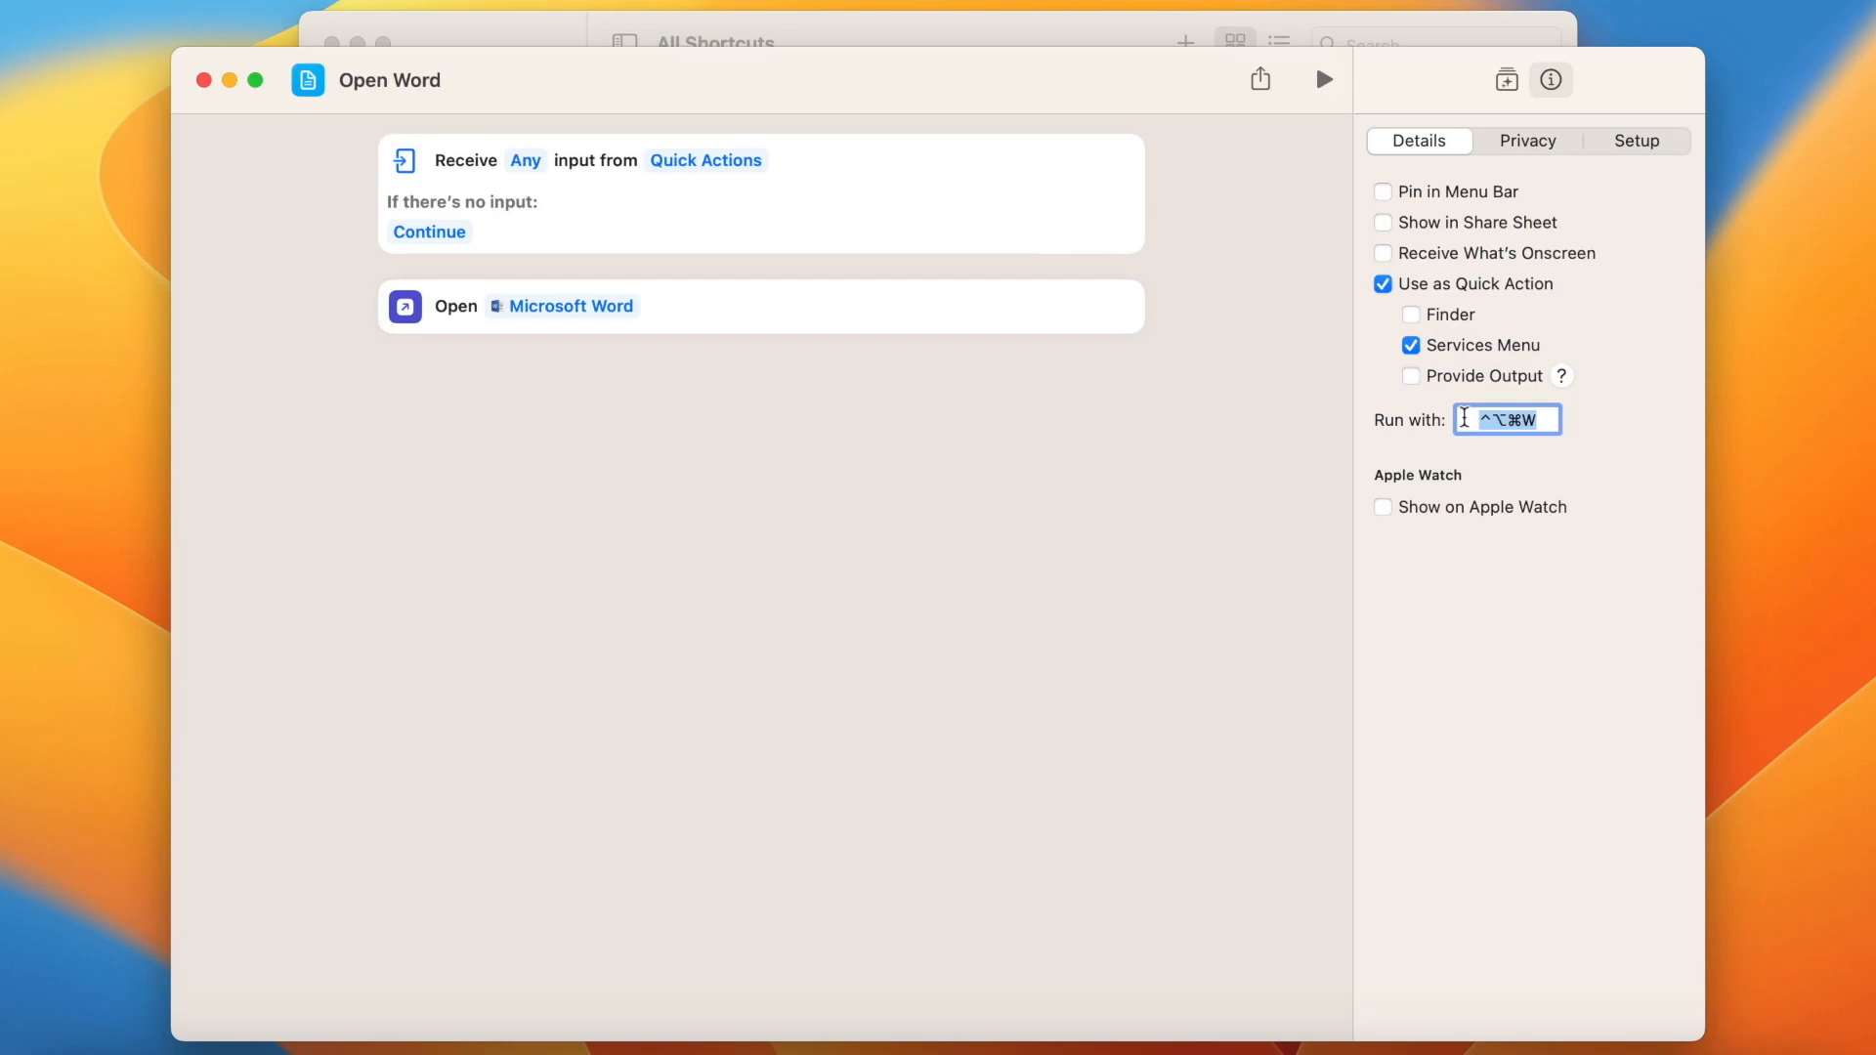
Deselect all content types the Open Word shortcut can receive as input
click(540, 163)
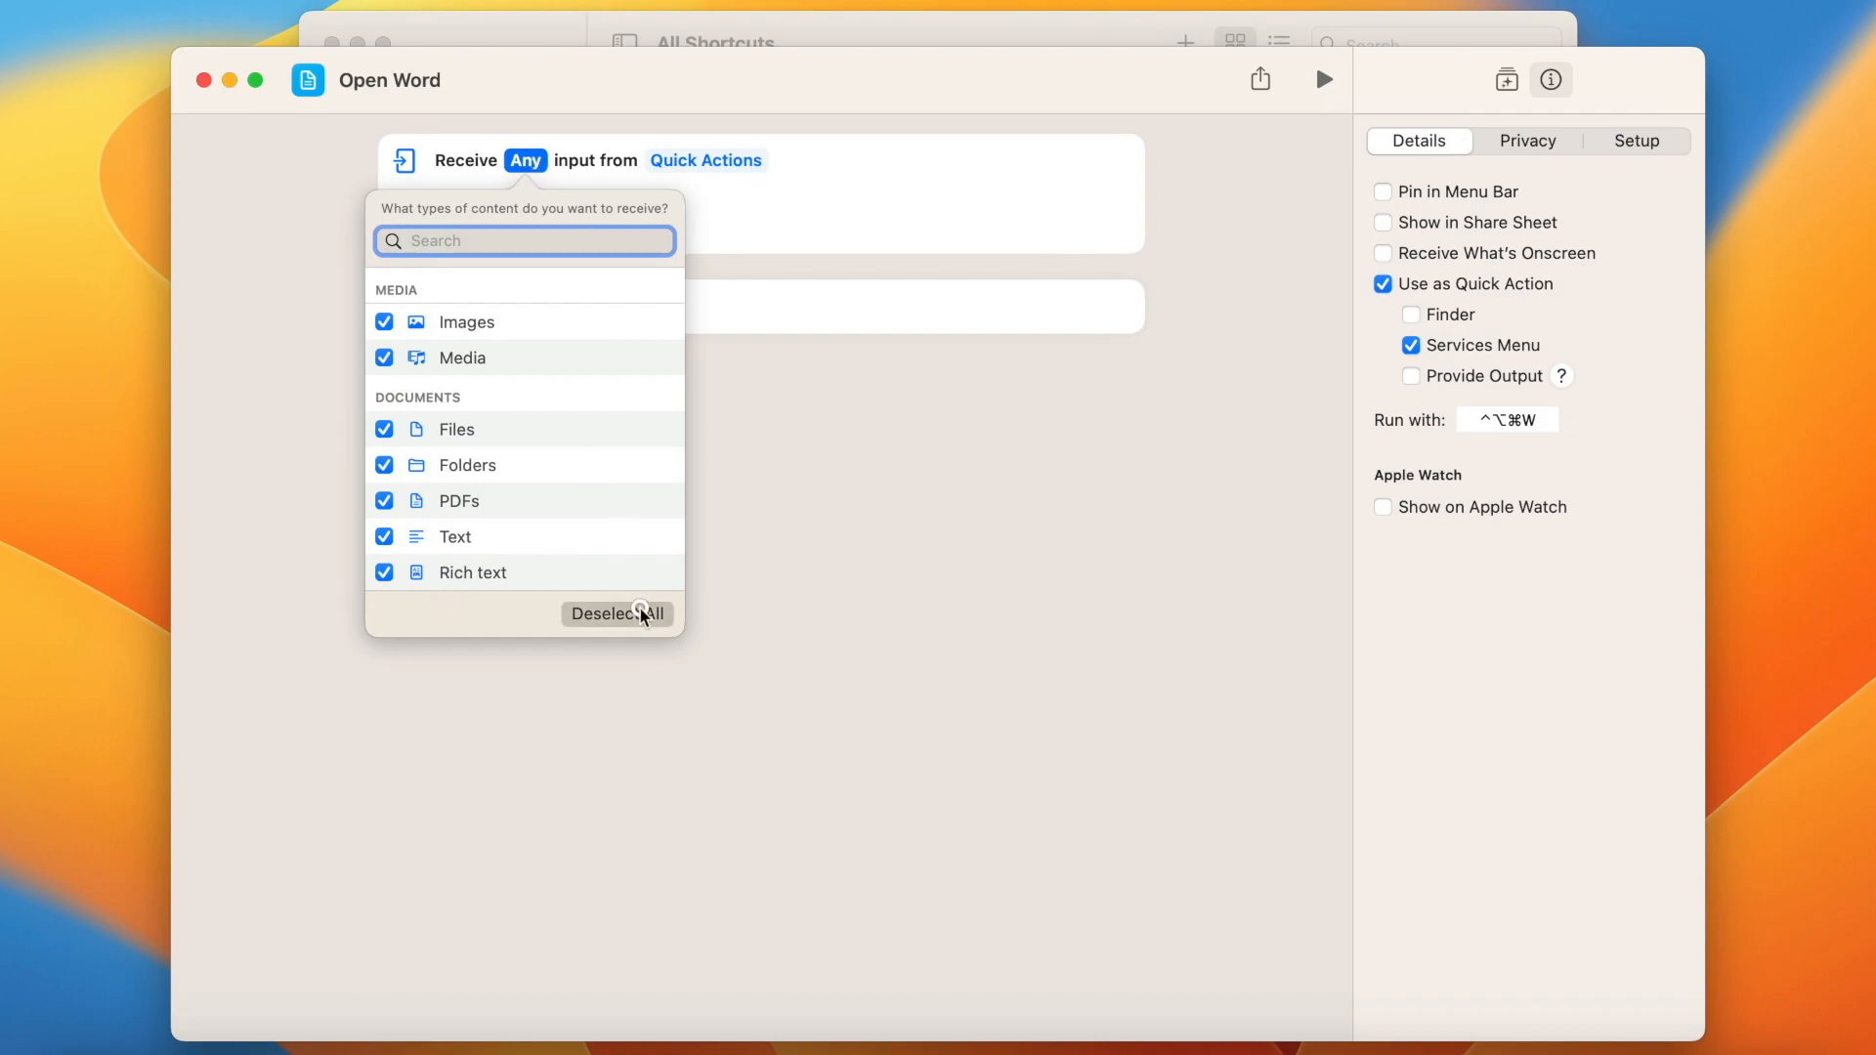
click(640, 609)
click(272, 308)
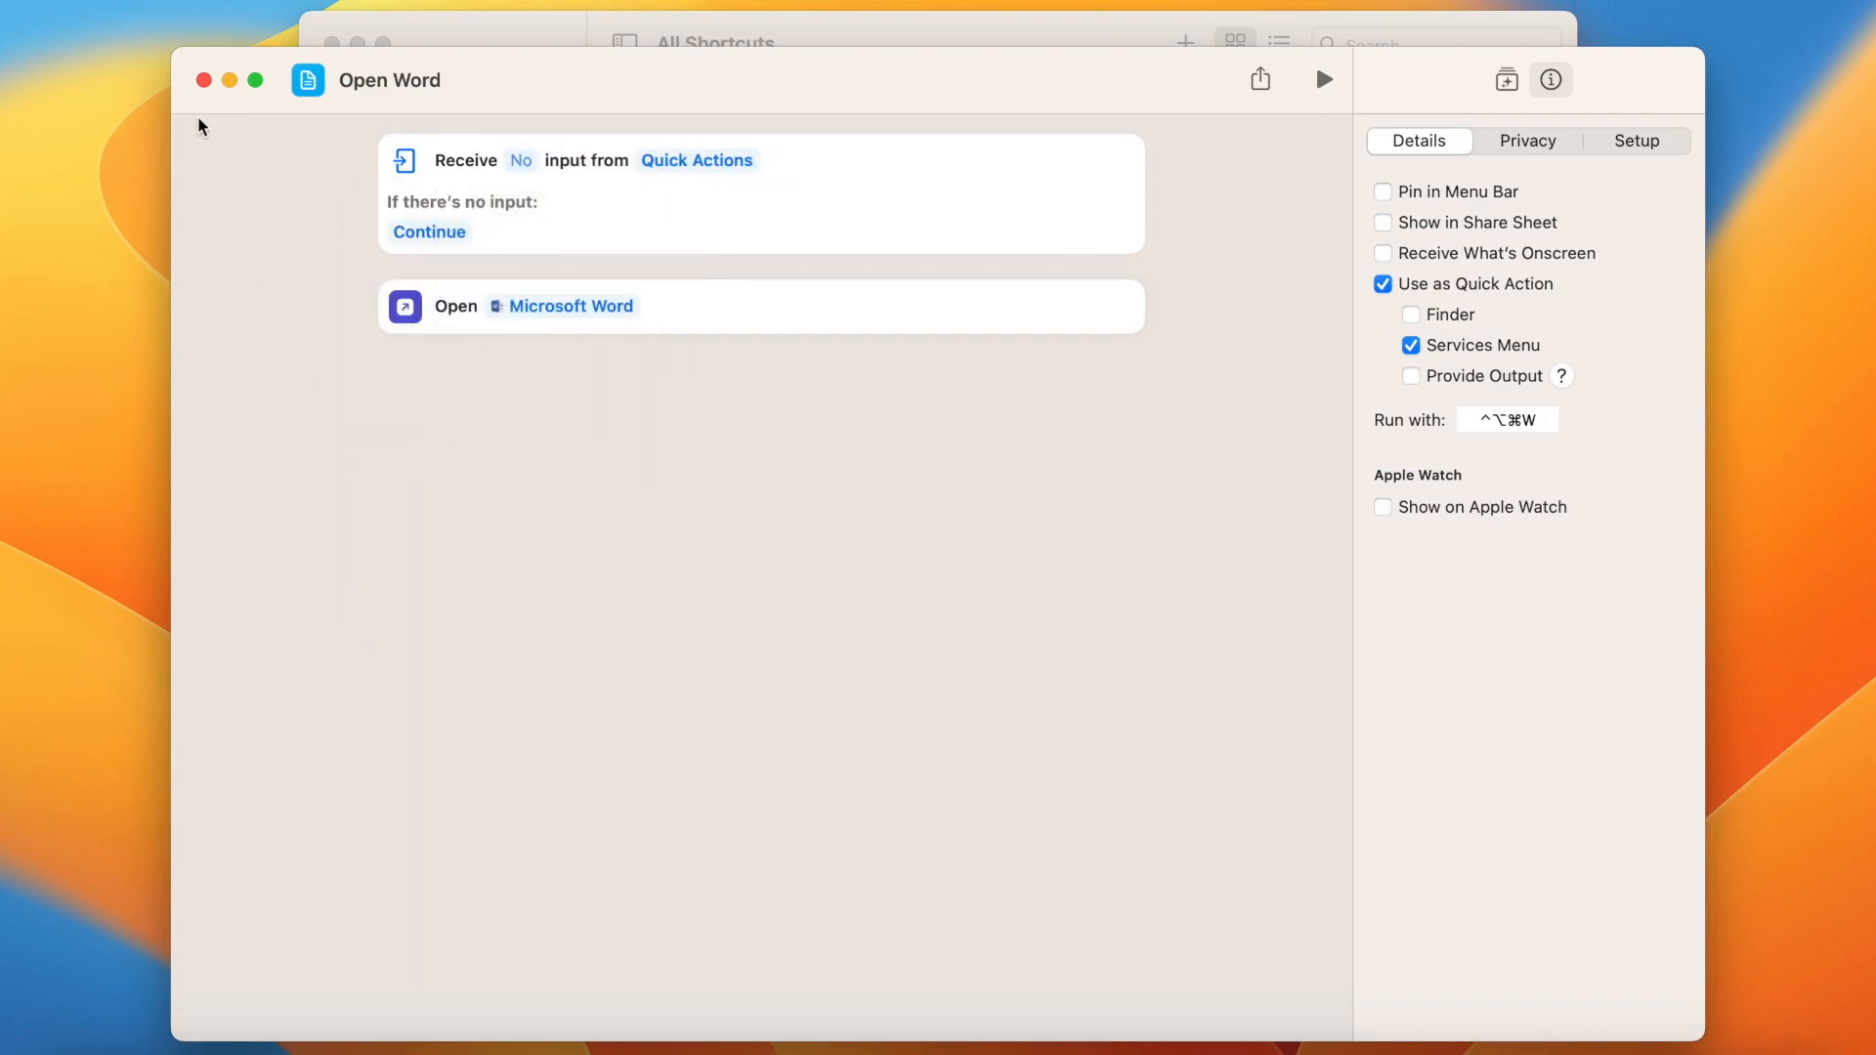
Close the shortcut editor and the shortcuts library, and run Open Word from Finder's services
click(203, 81)
click(323, 44)
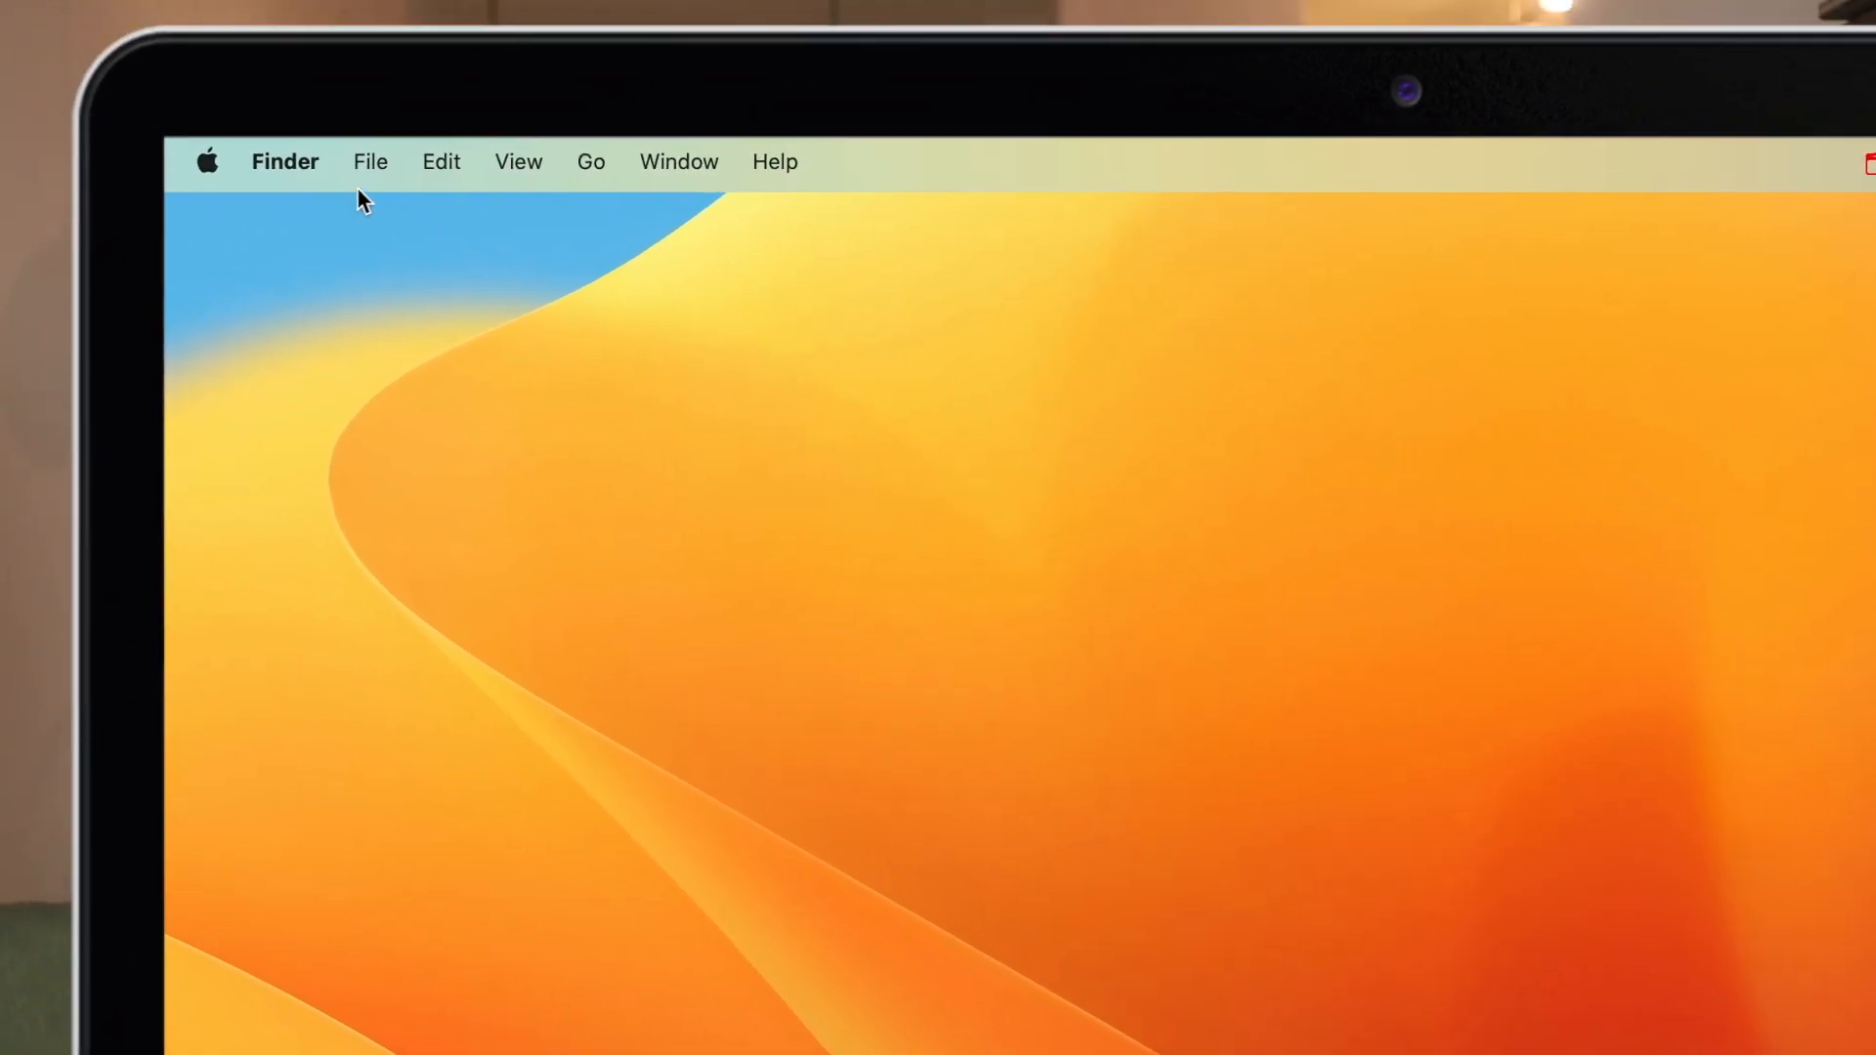
click(283, 162)
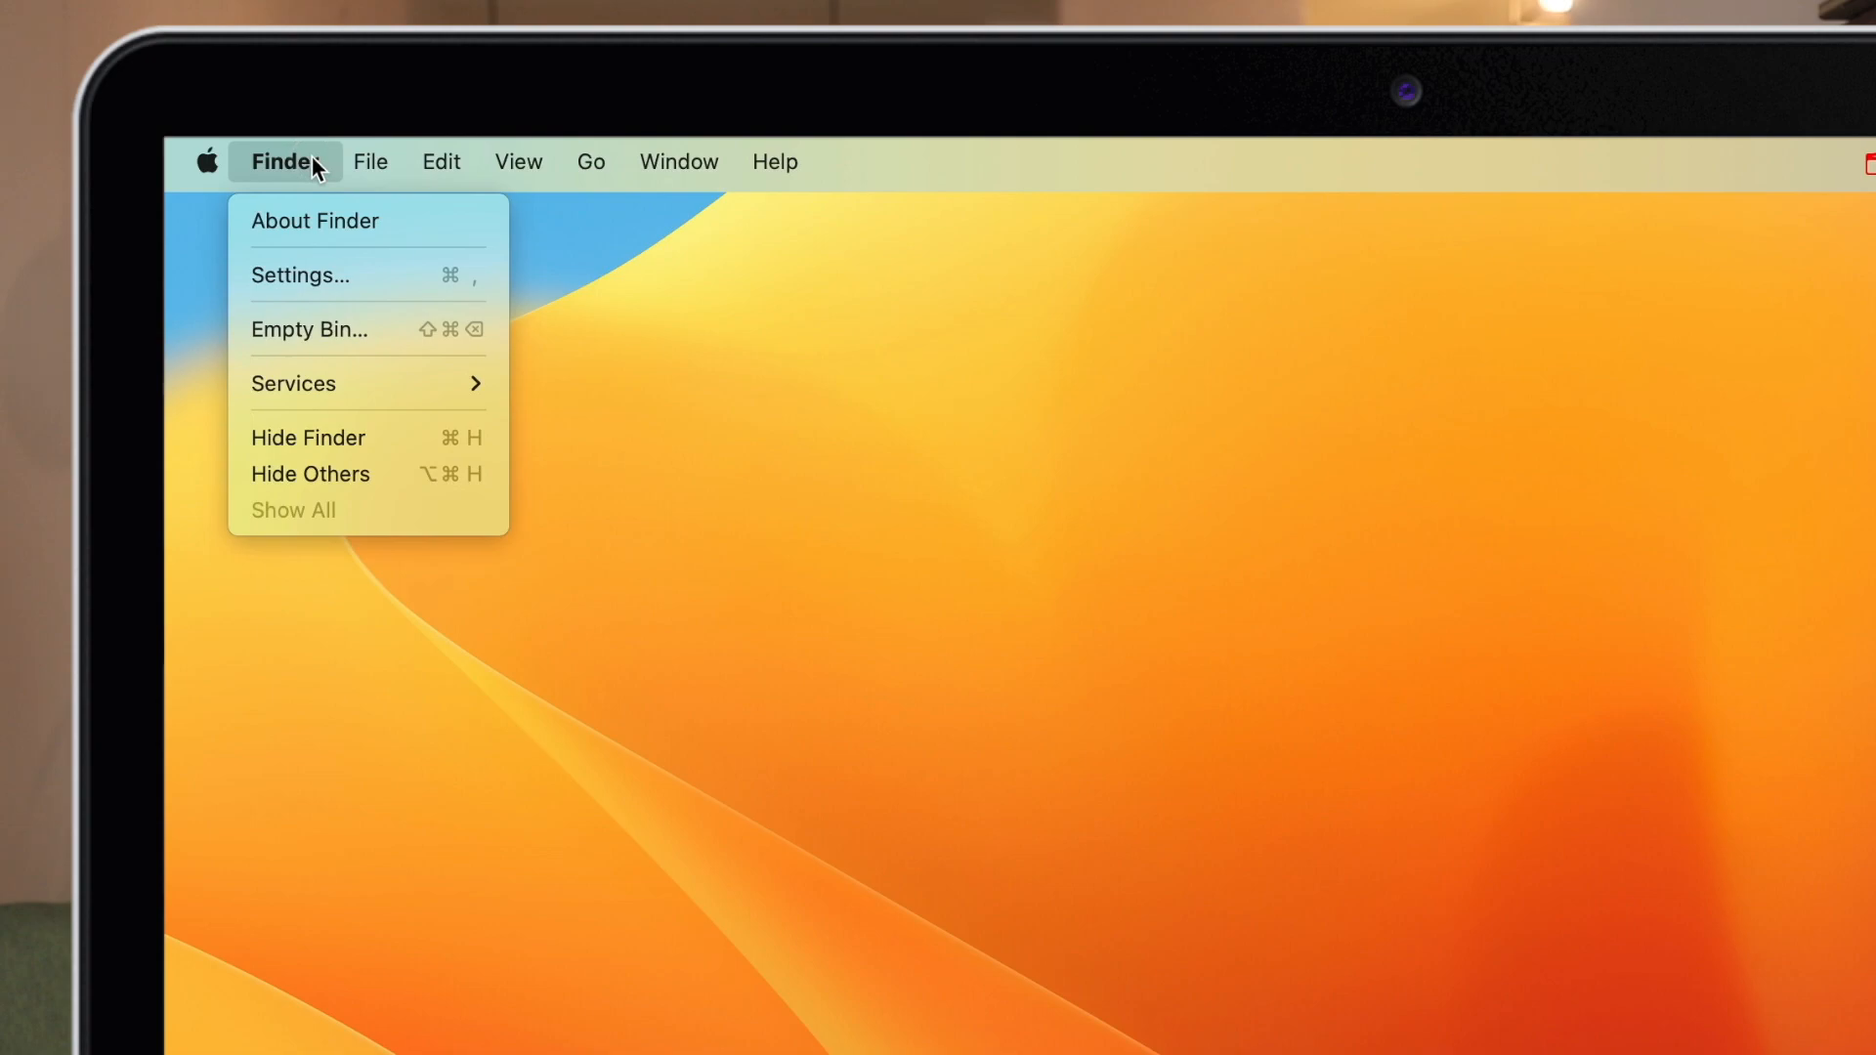
mouse_move(379, 386)
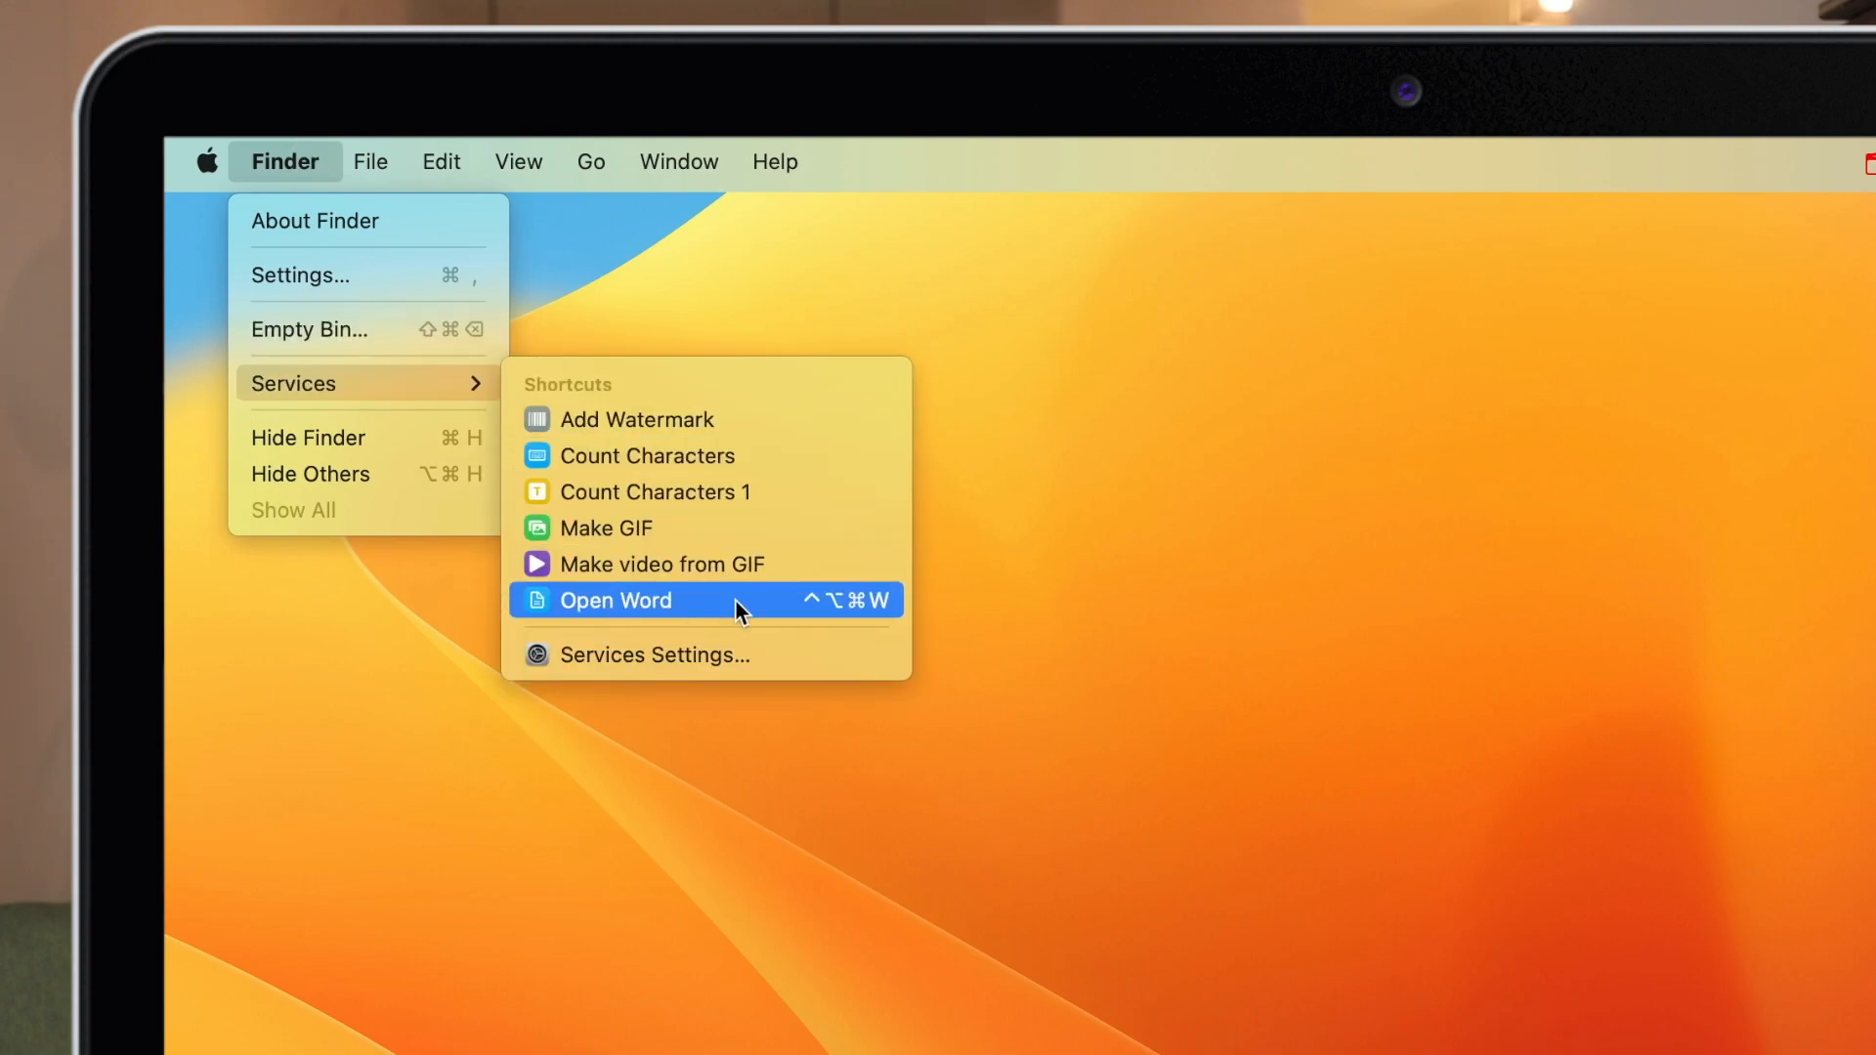
click(837, 602)
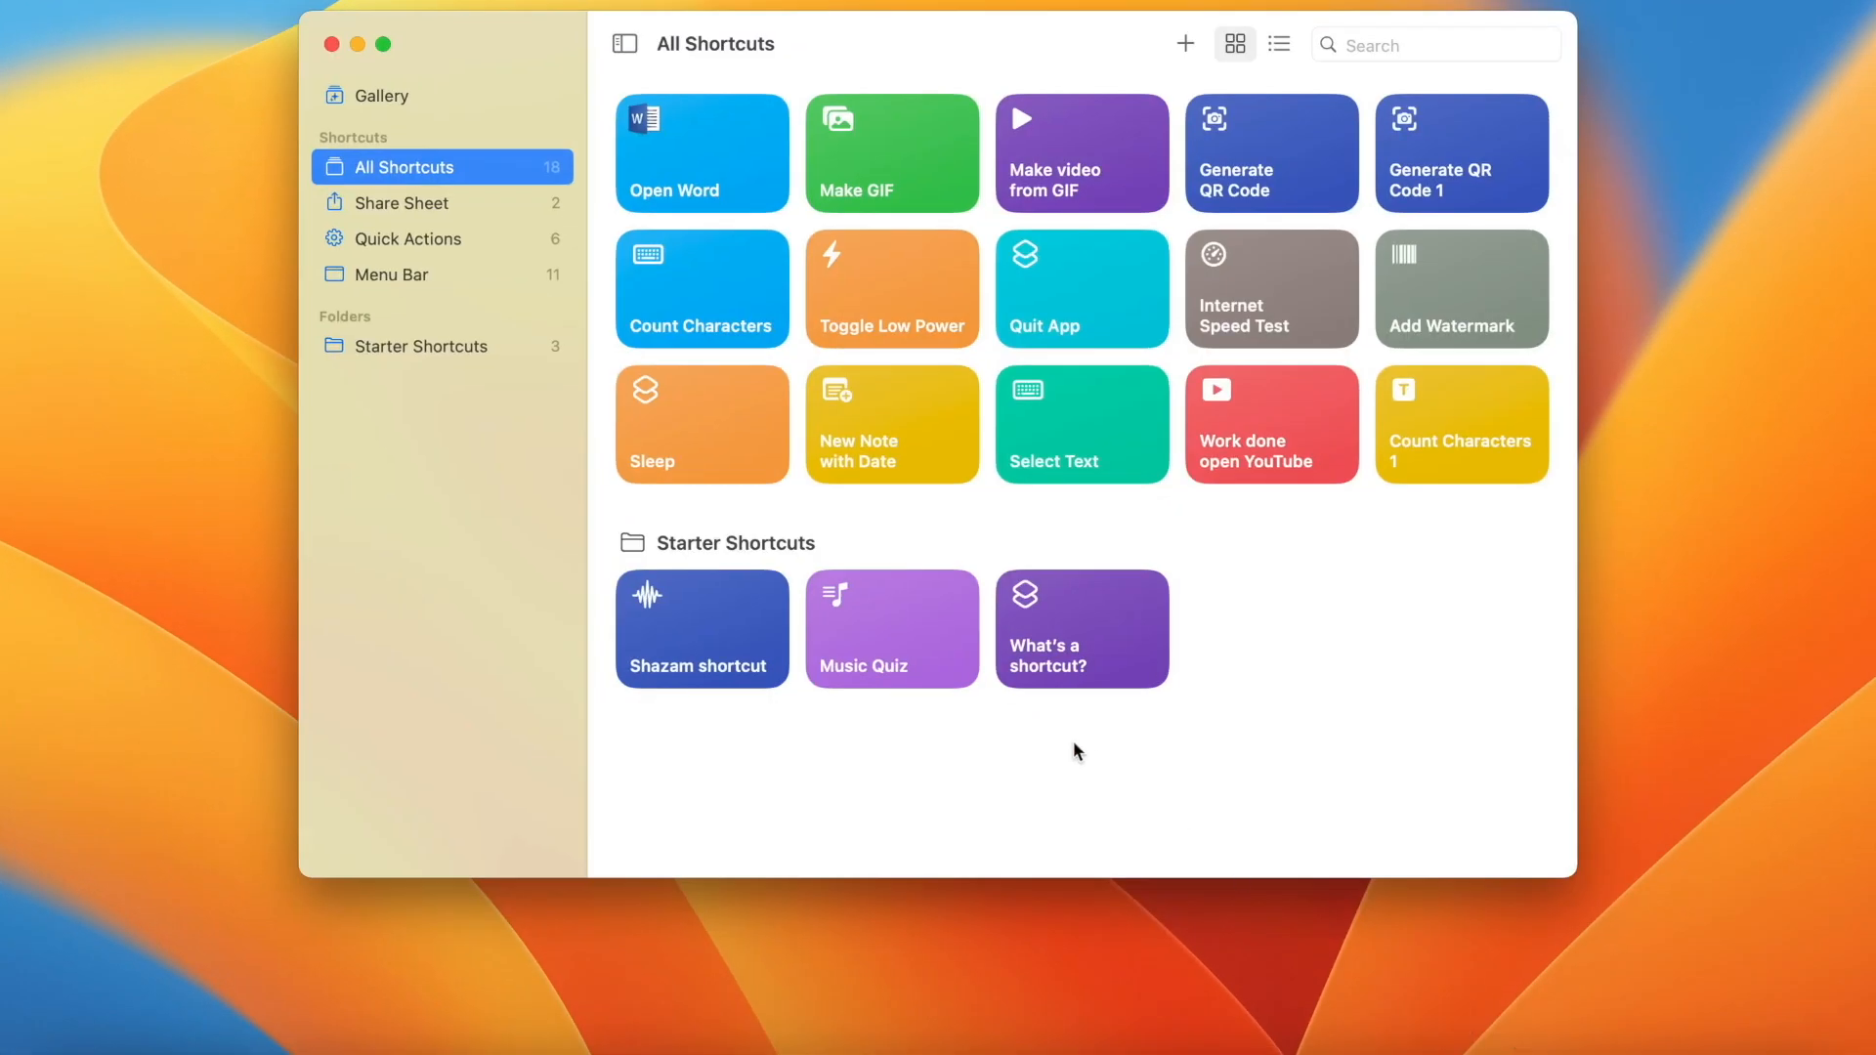
Duplicate the Open Word shortcut and rename the copy "Open Excel"
right_click(705, 131)
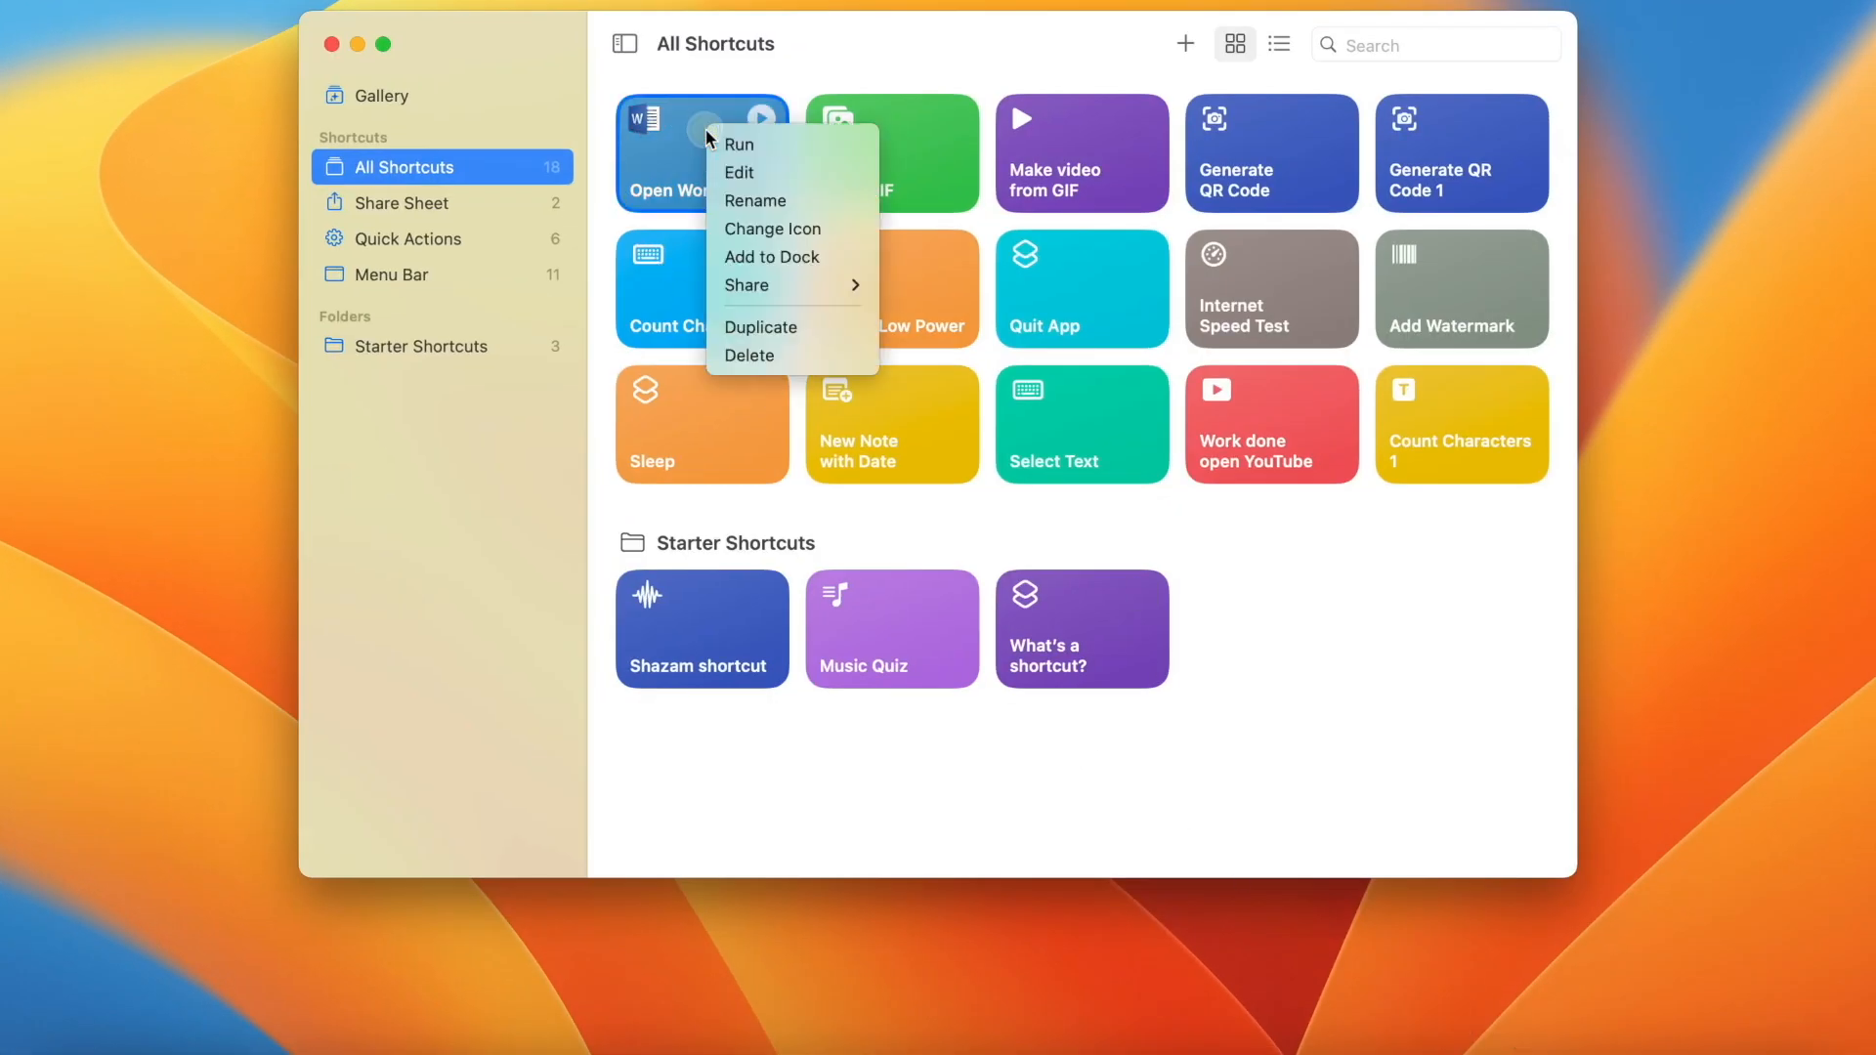
click(768, 330)
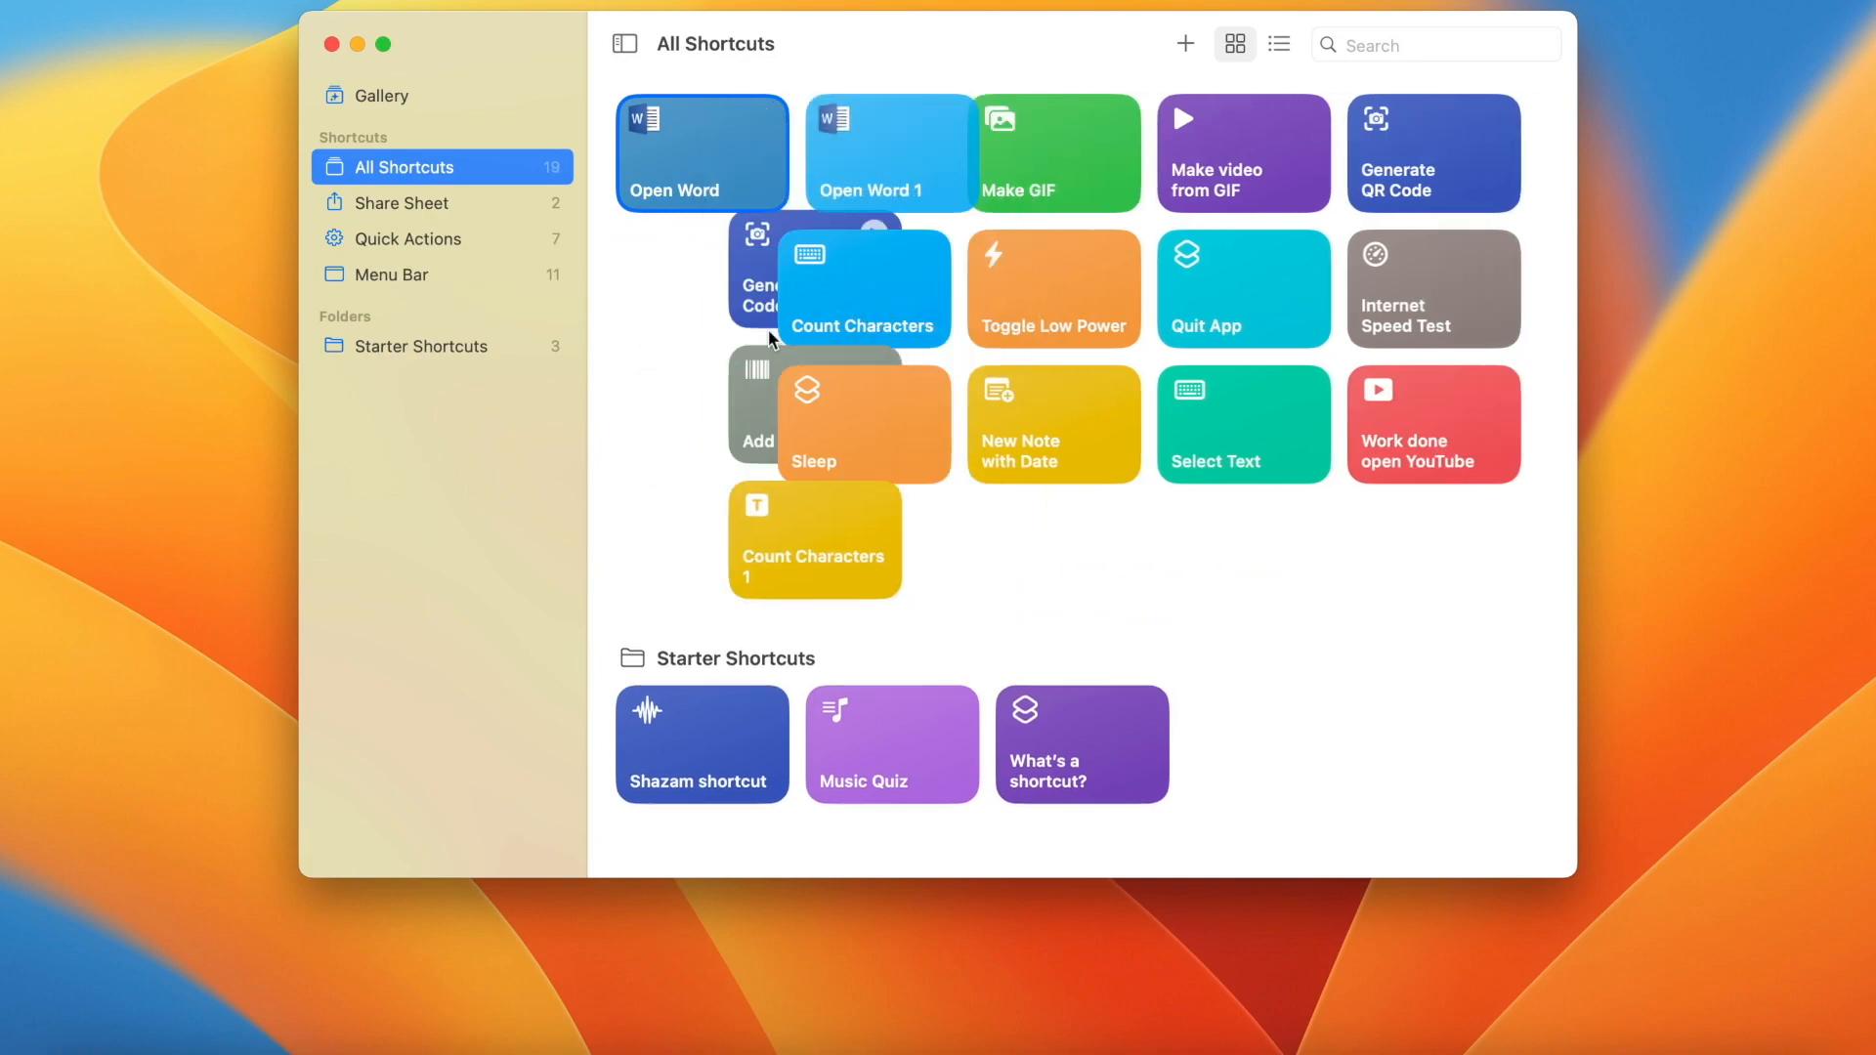
double_click(888, 172)
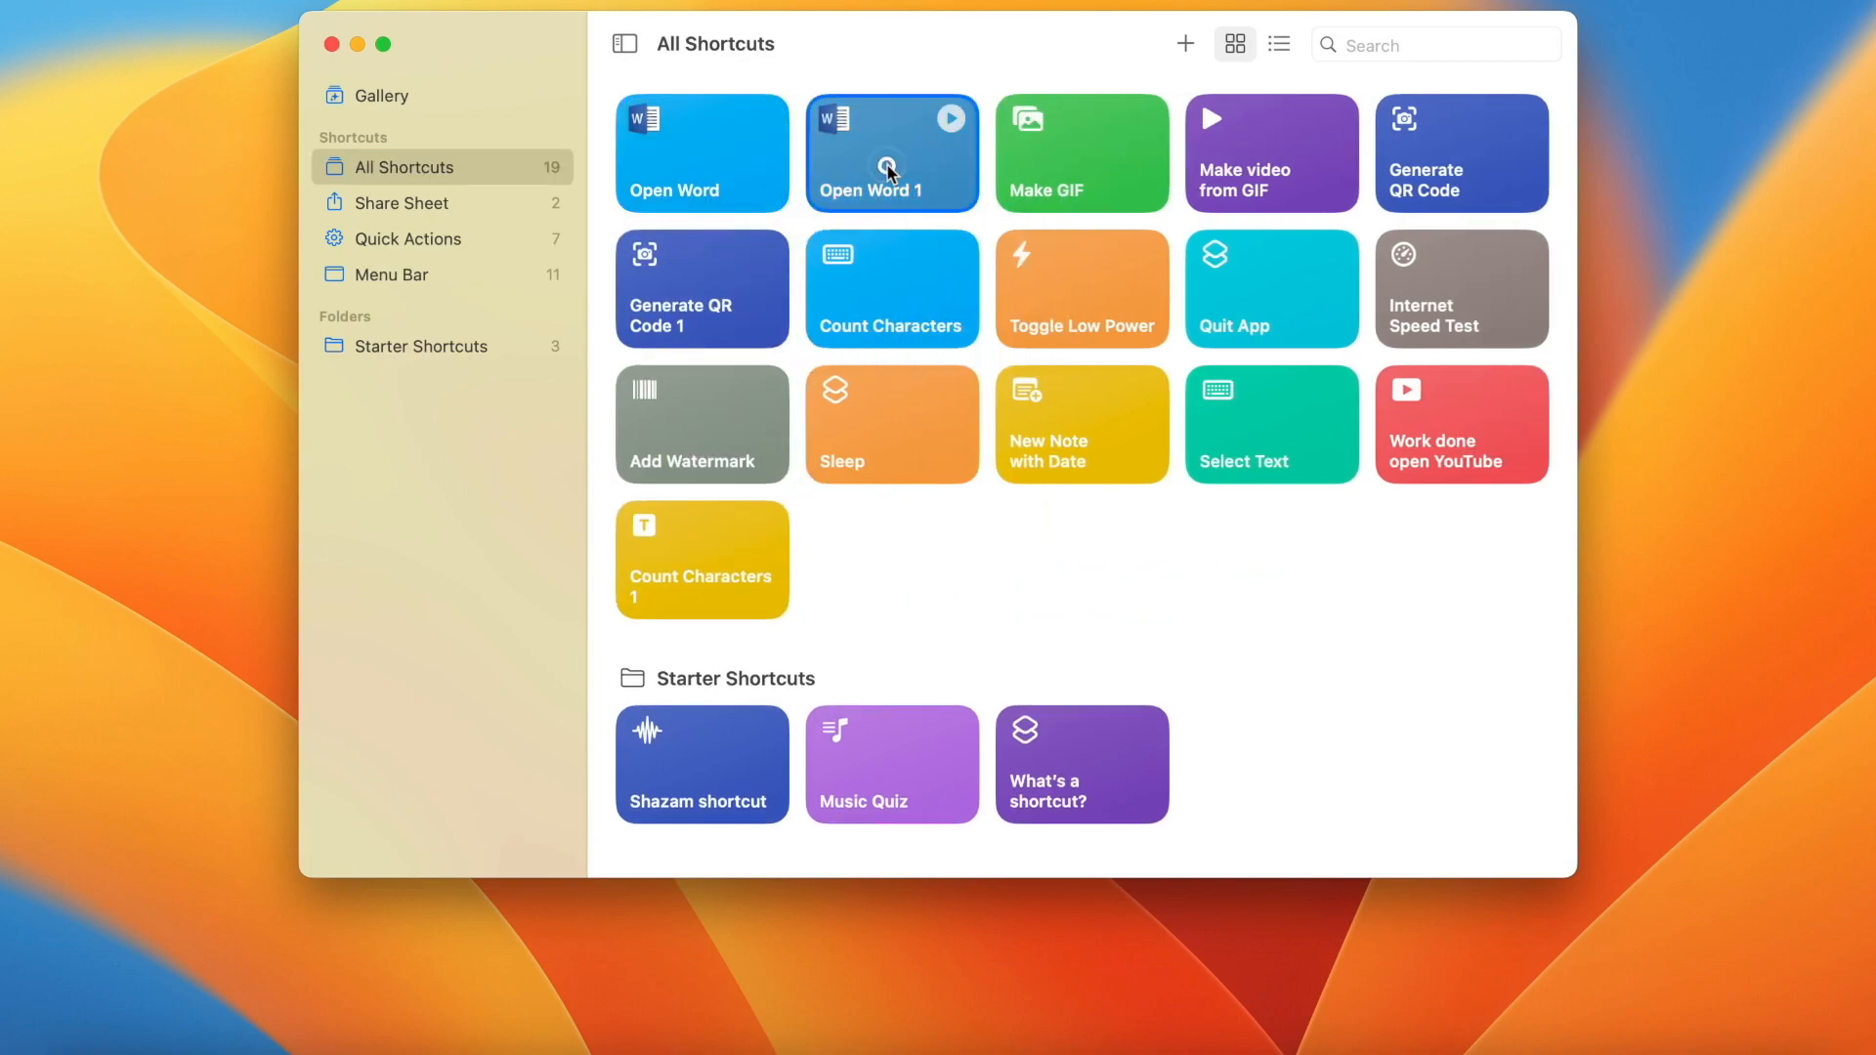
click(437, 80)
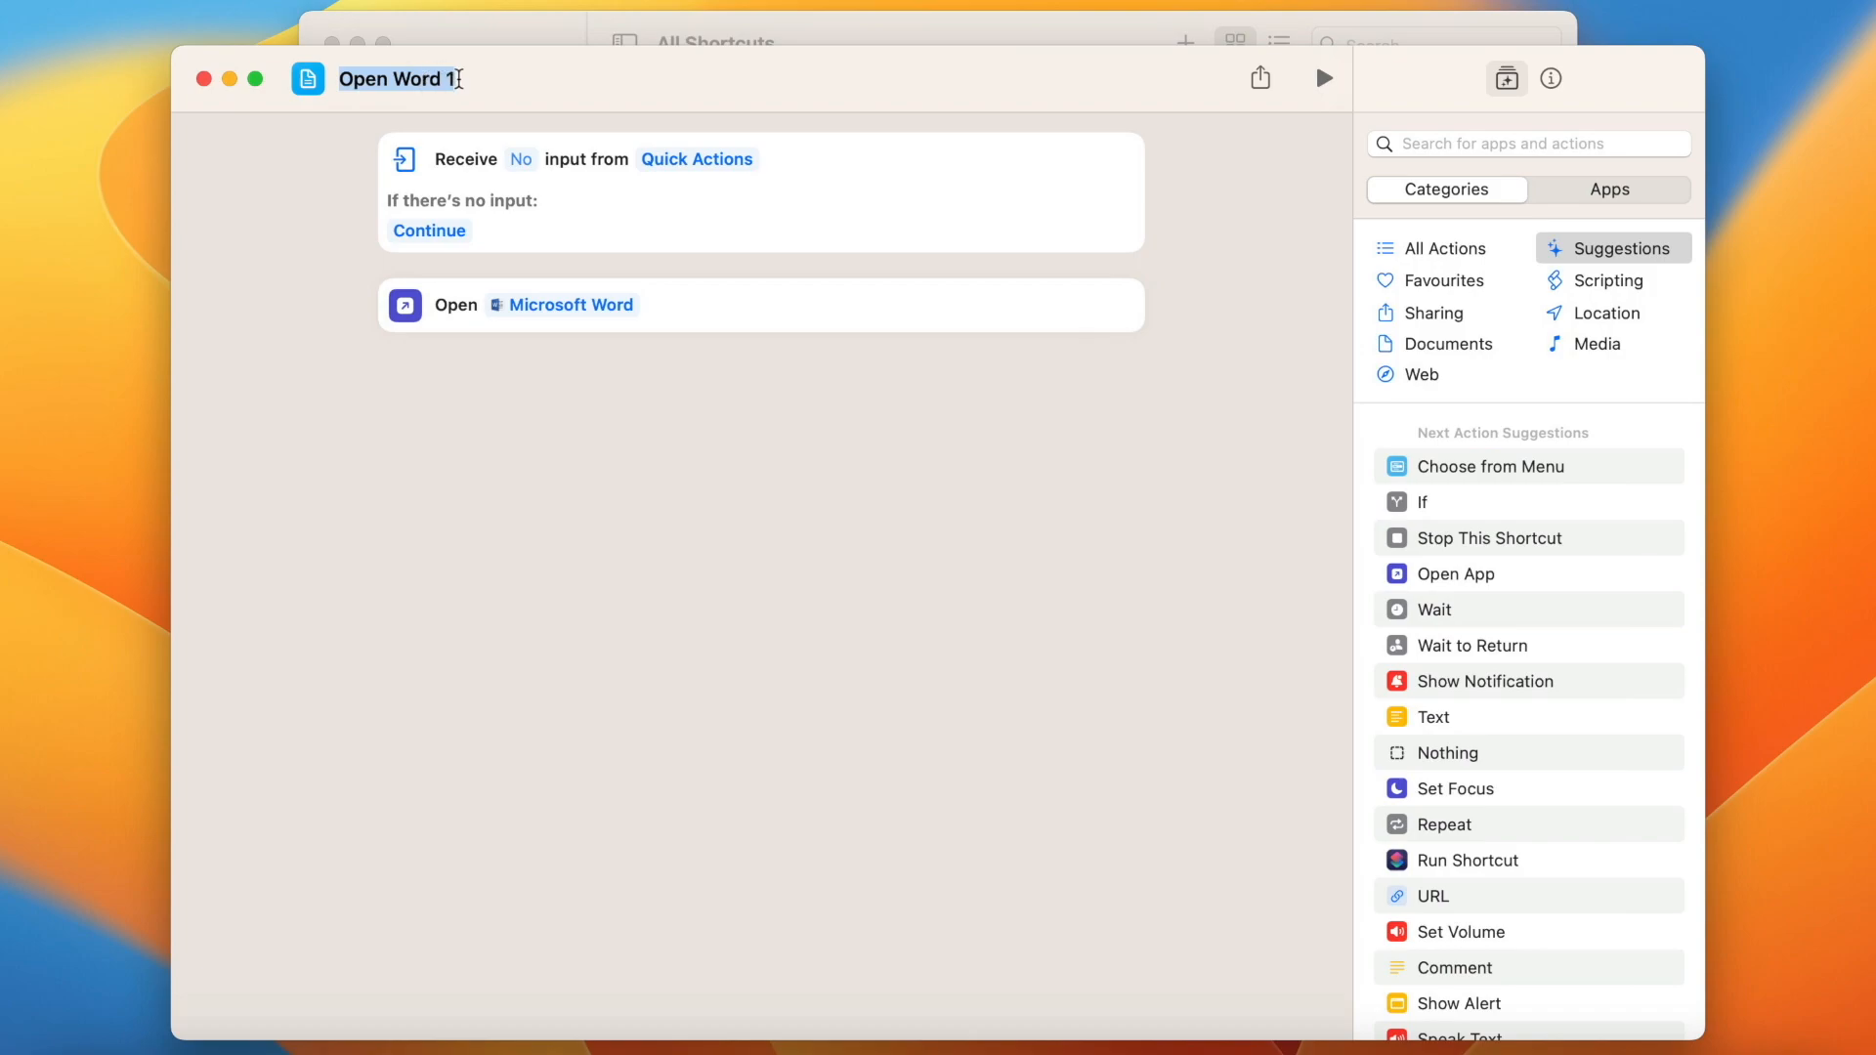
drag(457, 80, 391, 80)
text(Excel)
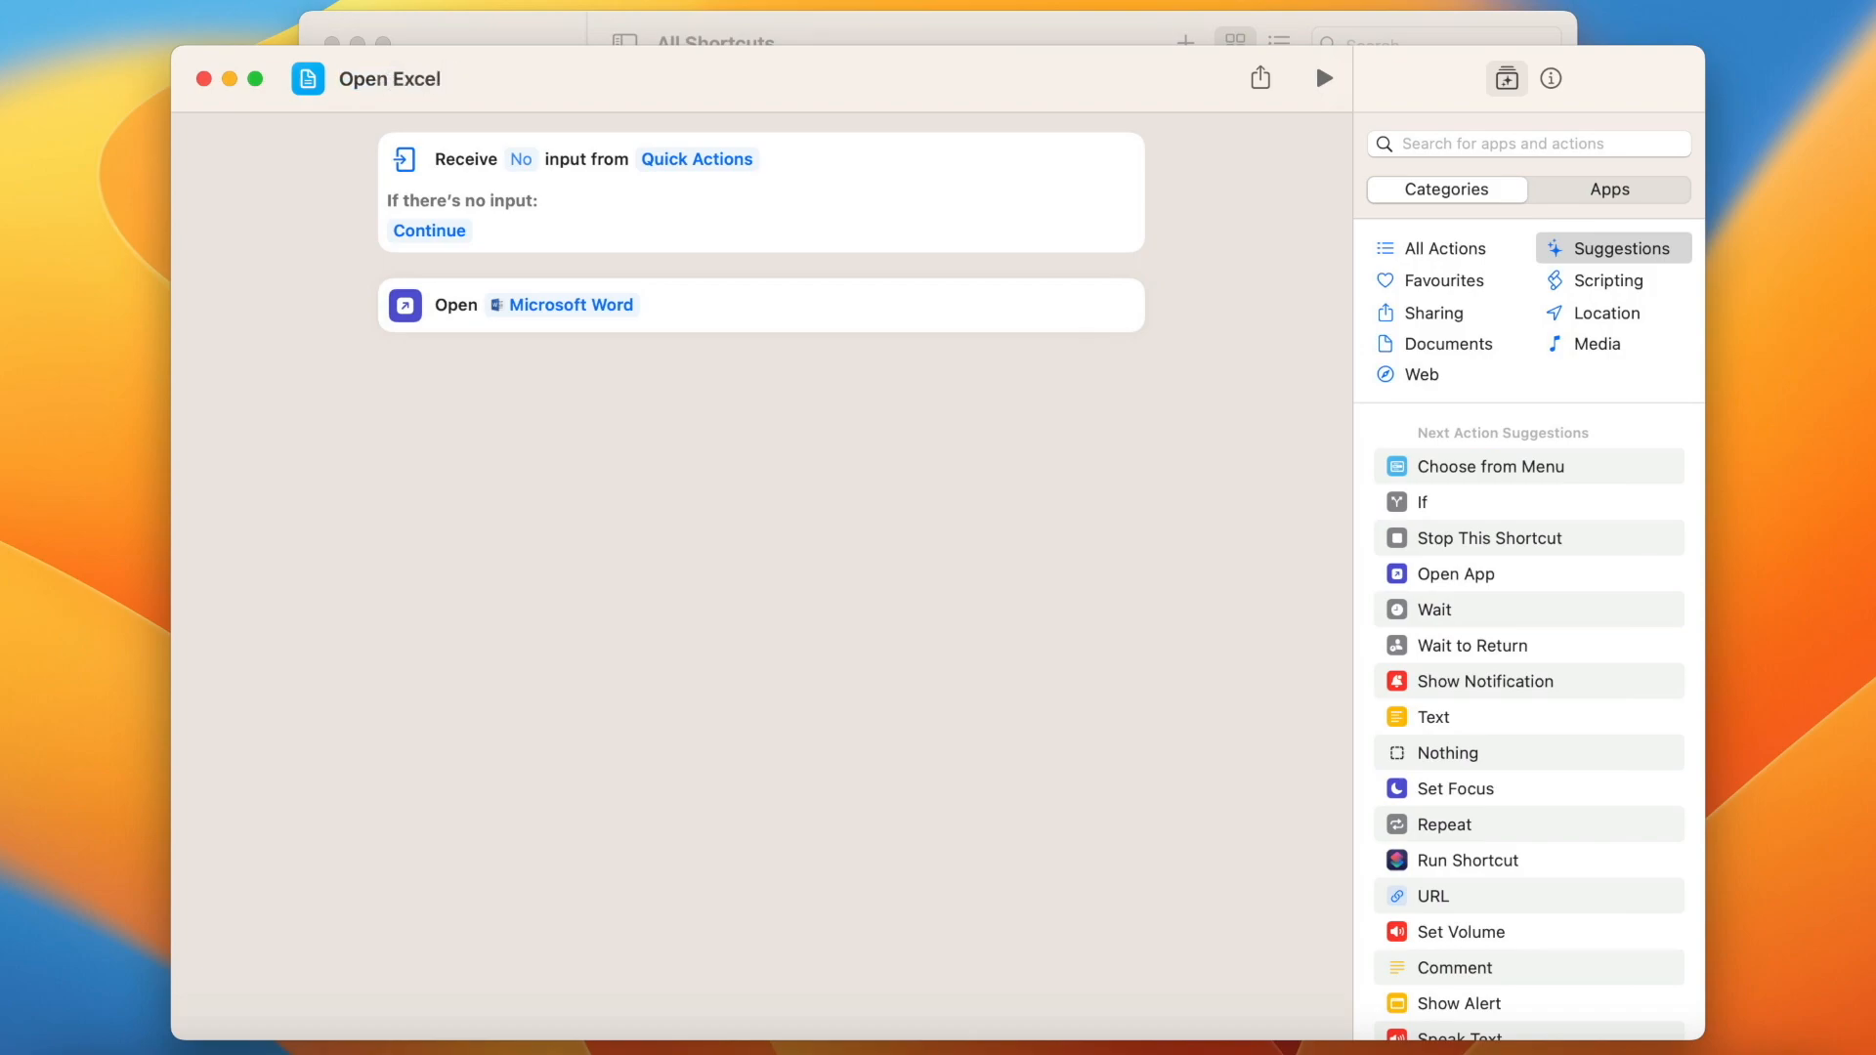
Change the Open Excel shortcut's icon to green with the calendar grid symbol
click(308, 82)
click(288, 147)
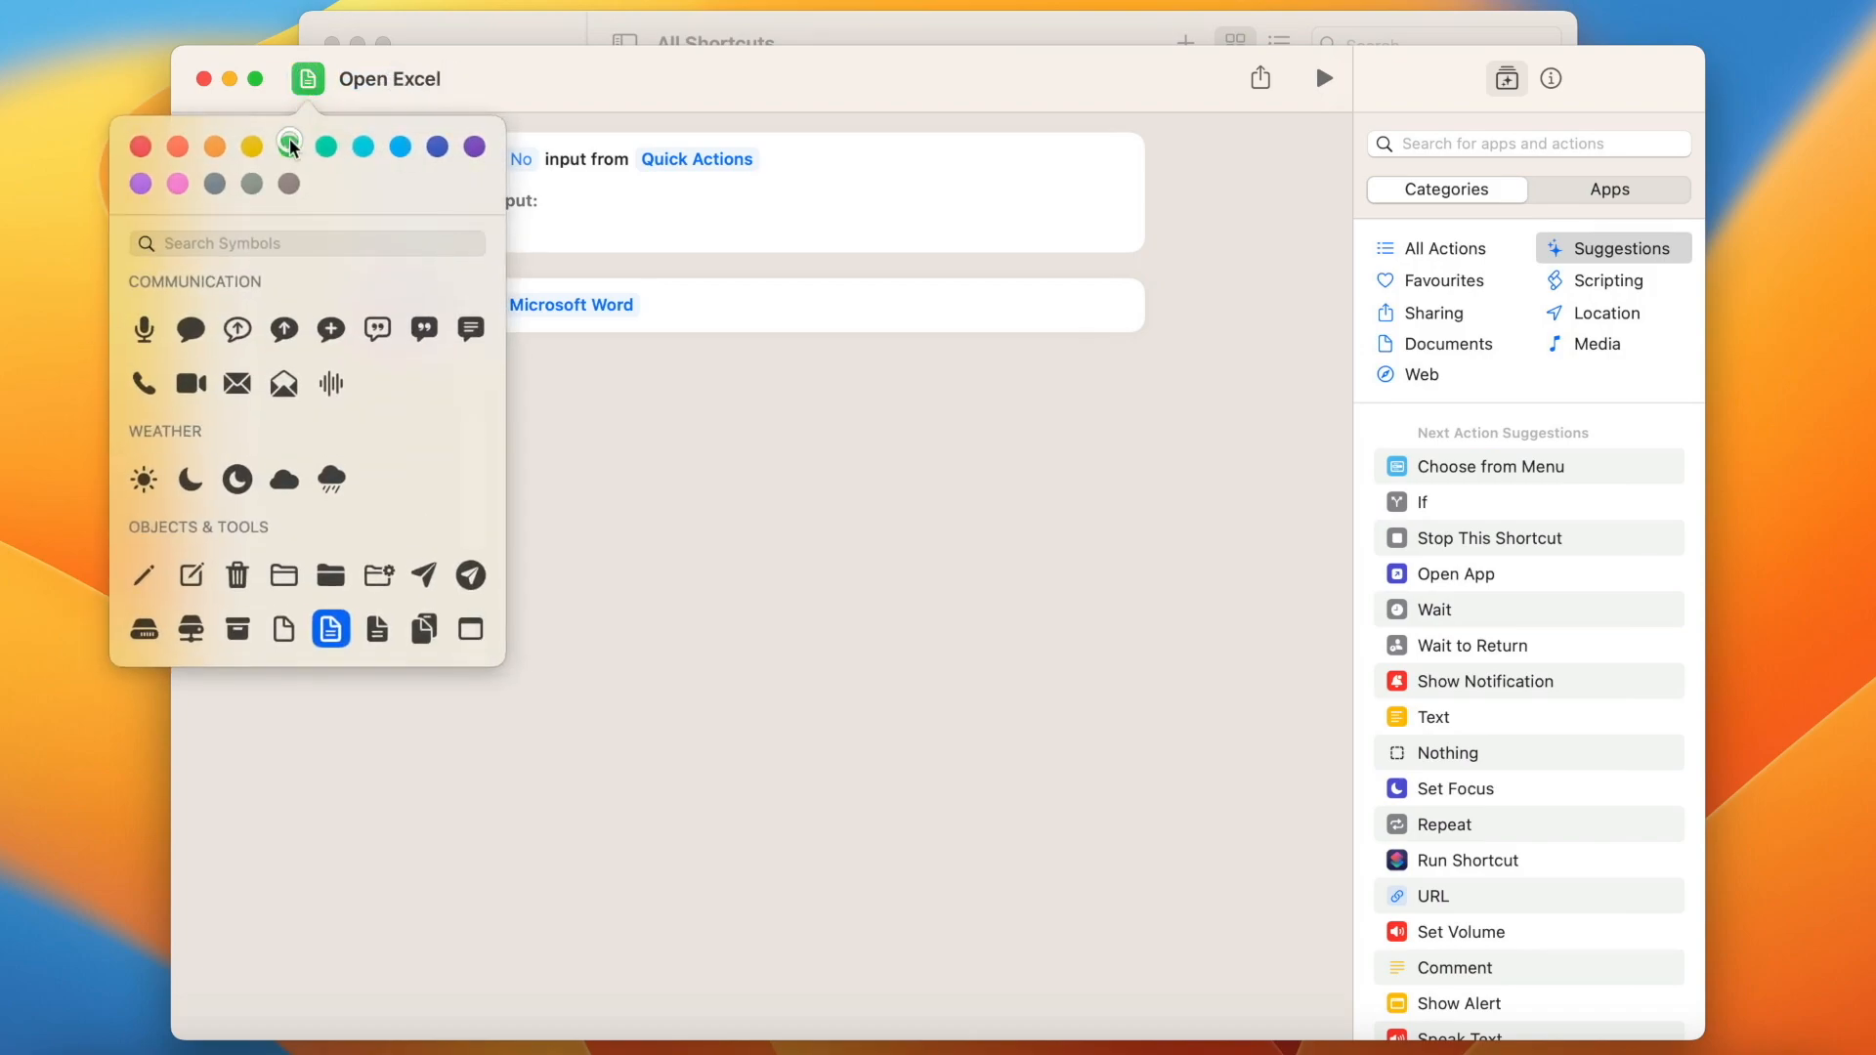
scroll(279, 449, down, 3)
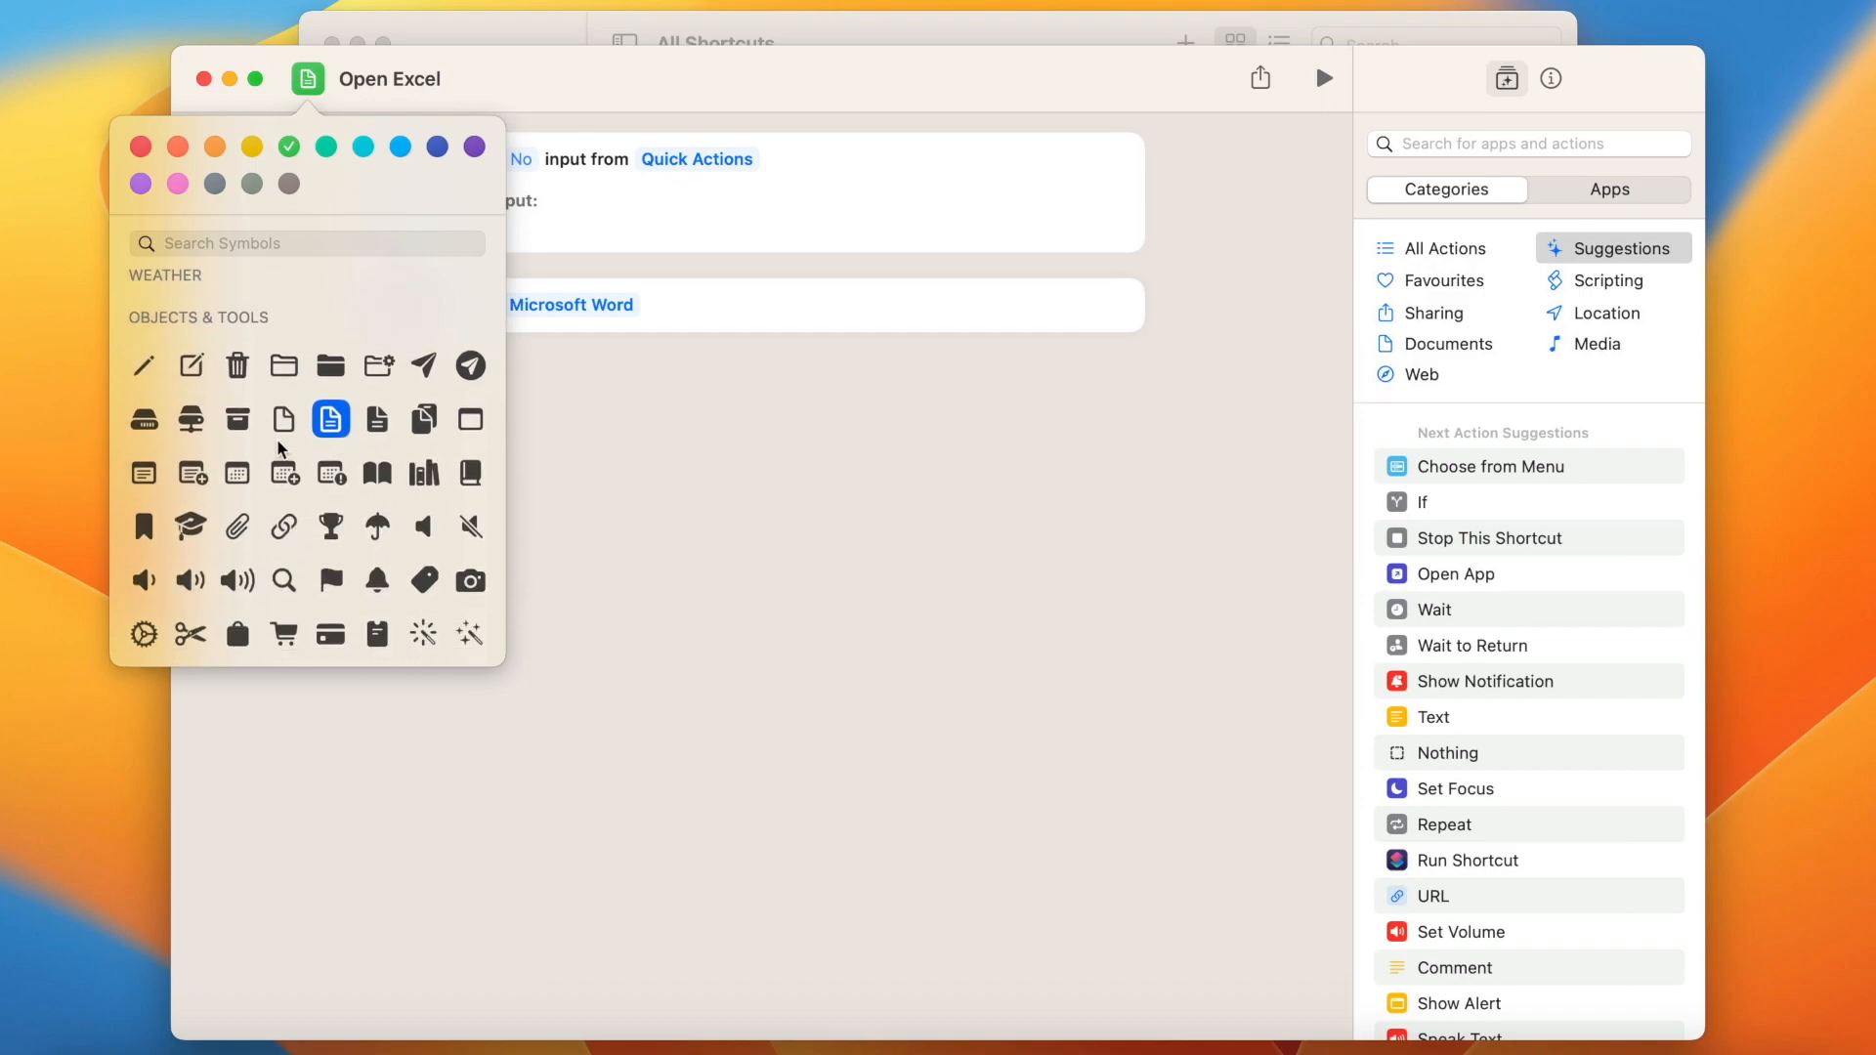
click(237, 474)
click(674, 543)
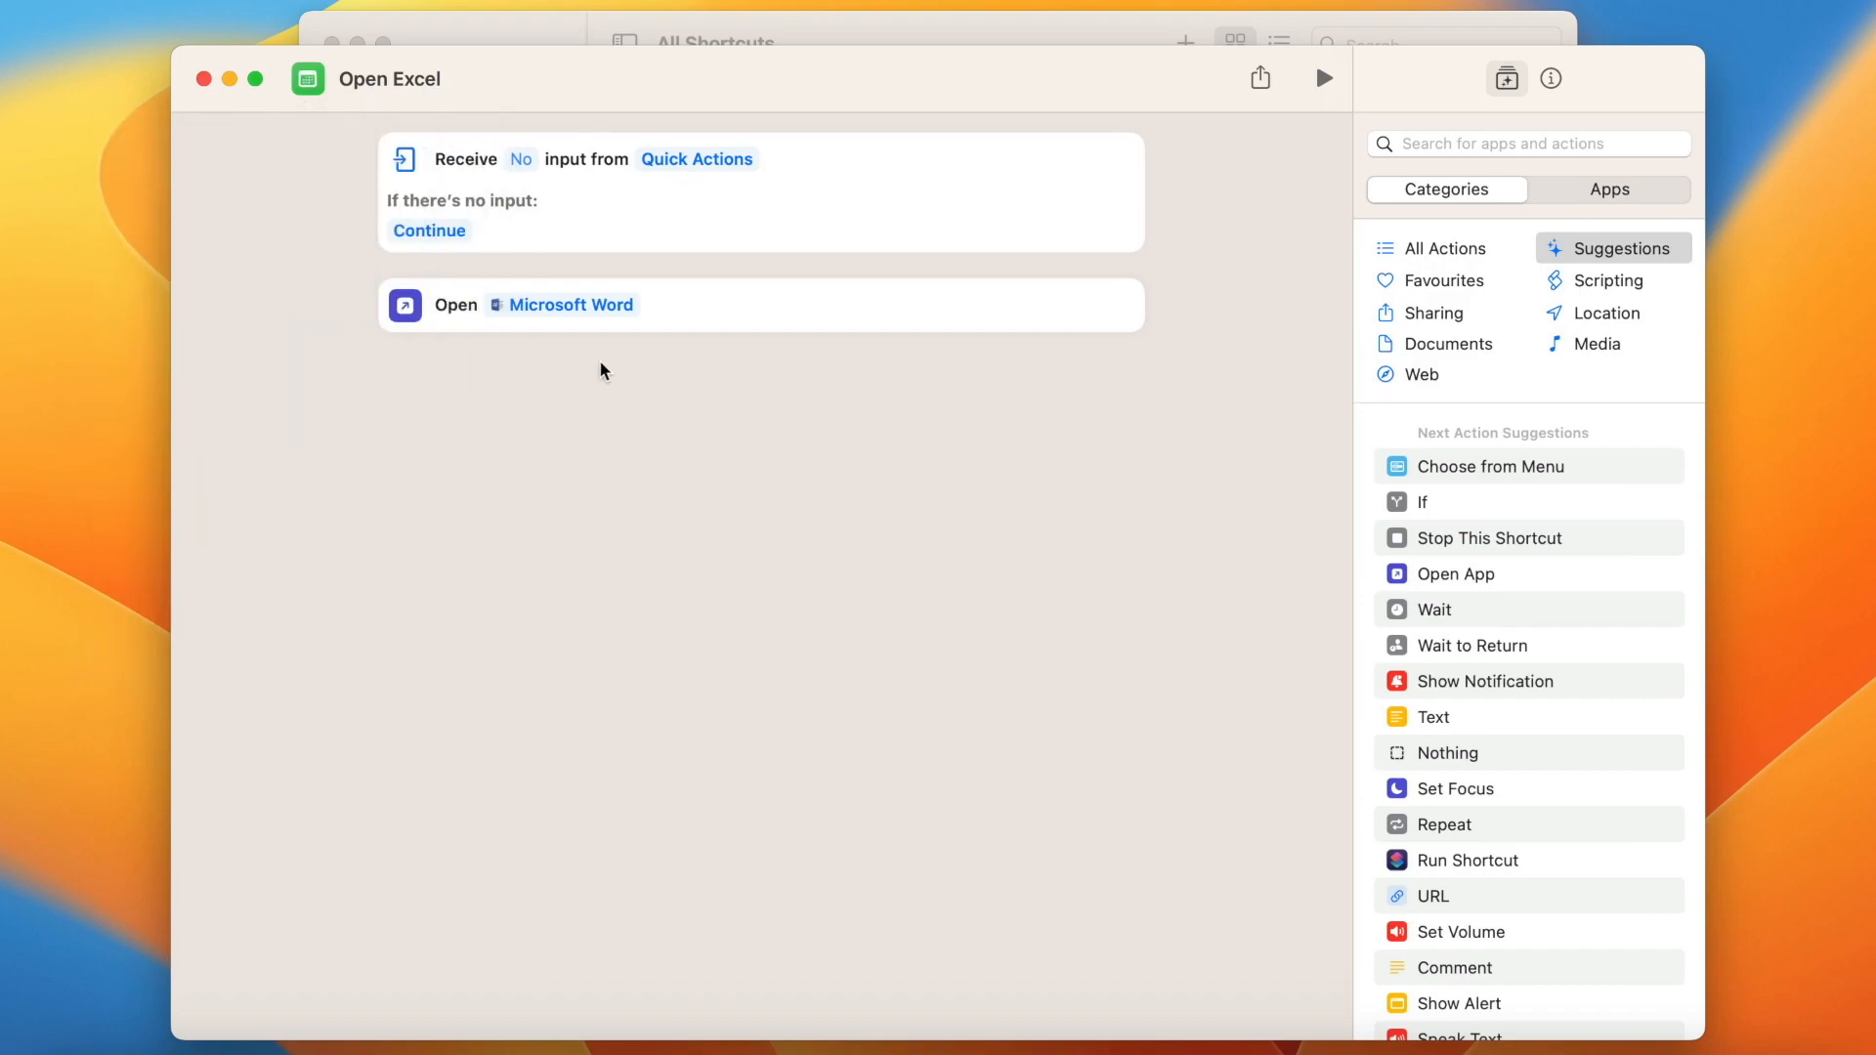
Change the app opened by the Open Excel shortcut to Microsoft Excel
click(541, 302)
text(ex)
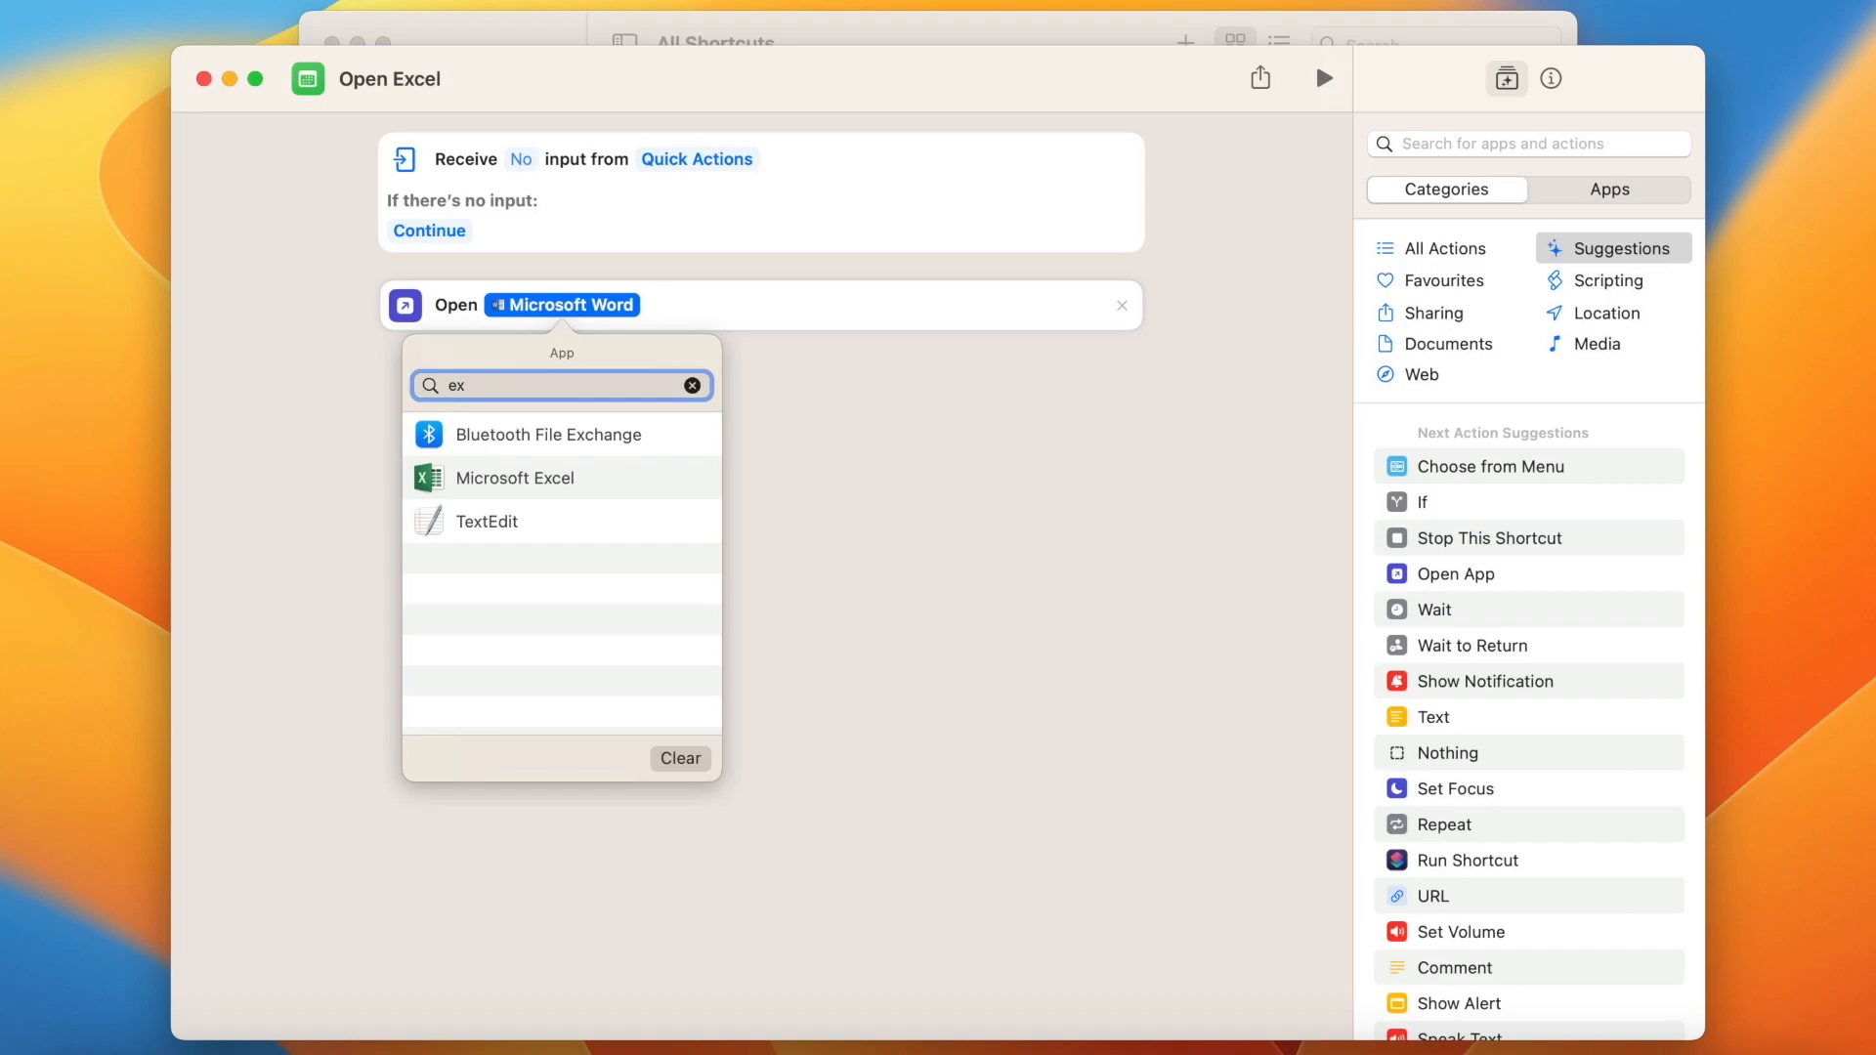
click(532, 463)
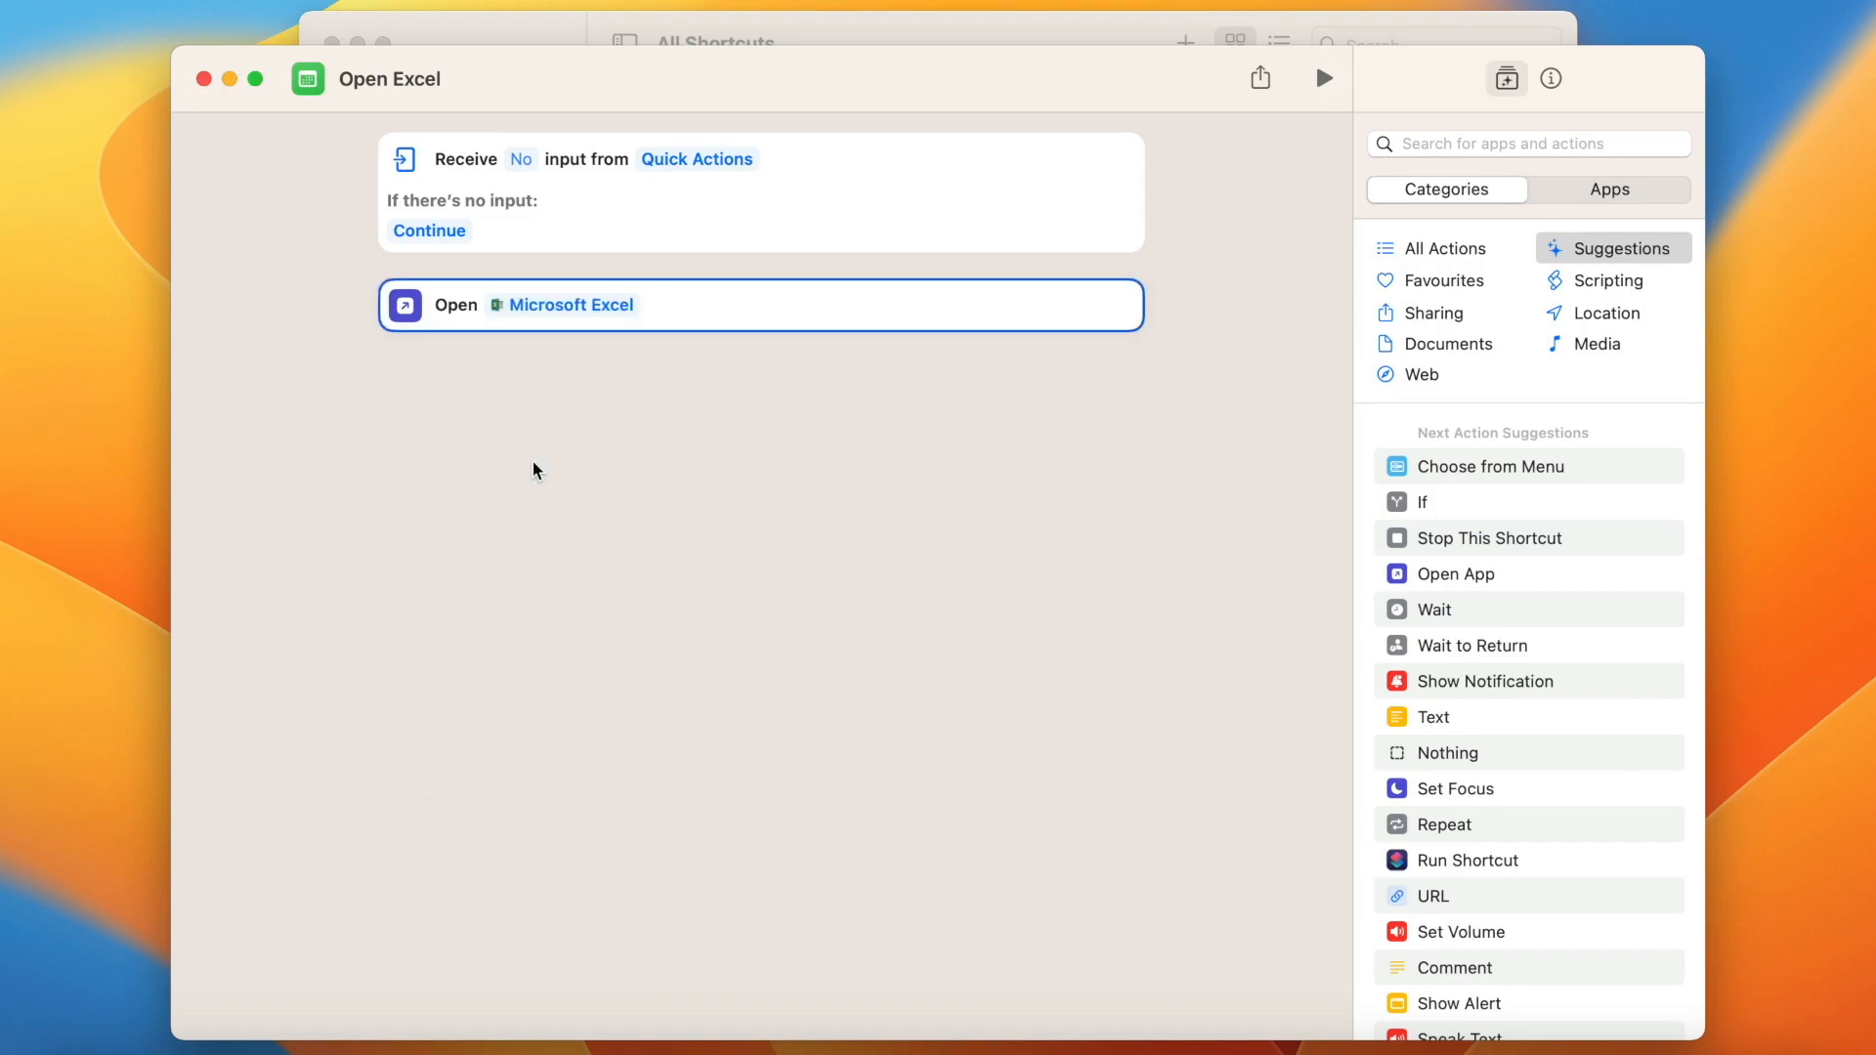
Assign Control+Option+Command+E as the key combination that runs the Open Excel shortcut
click(1552, 80)
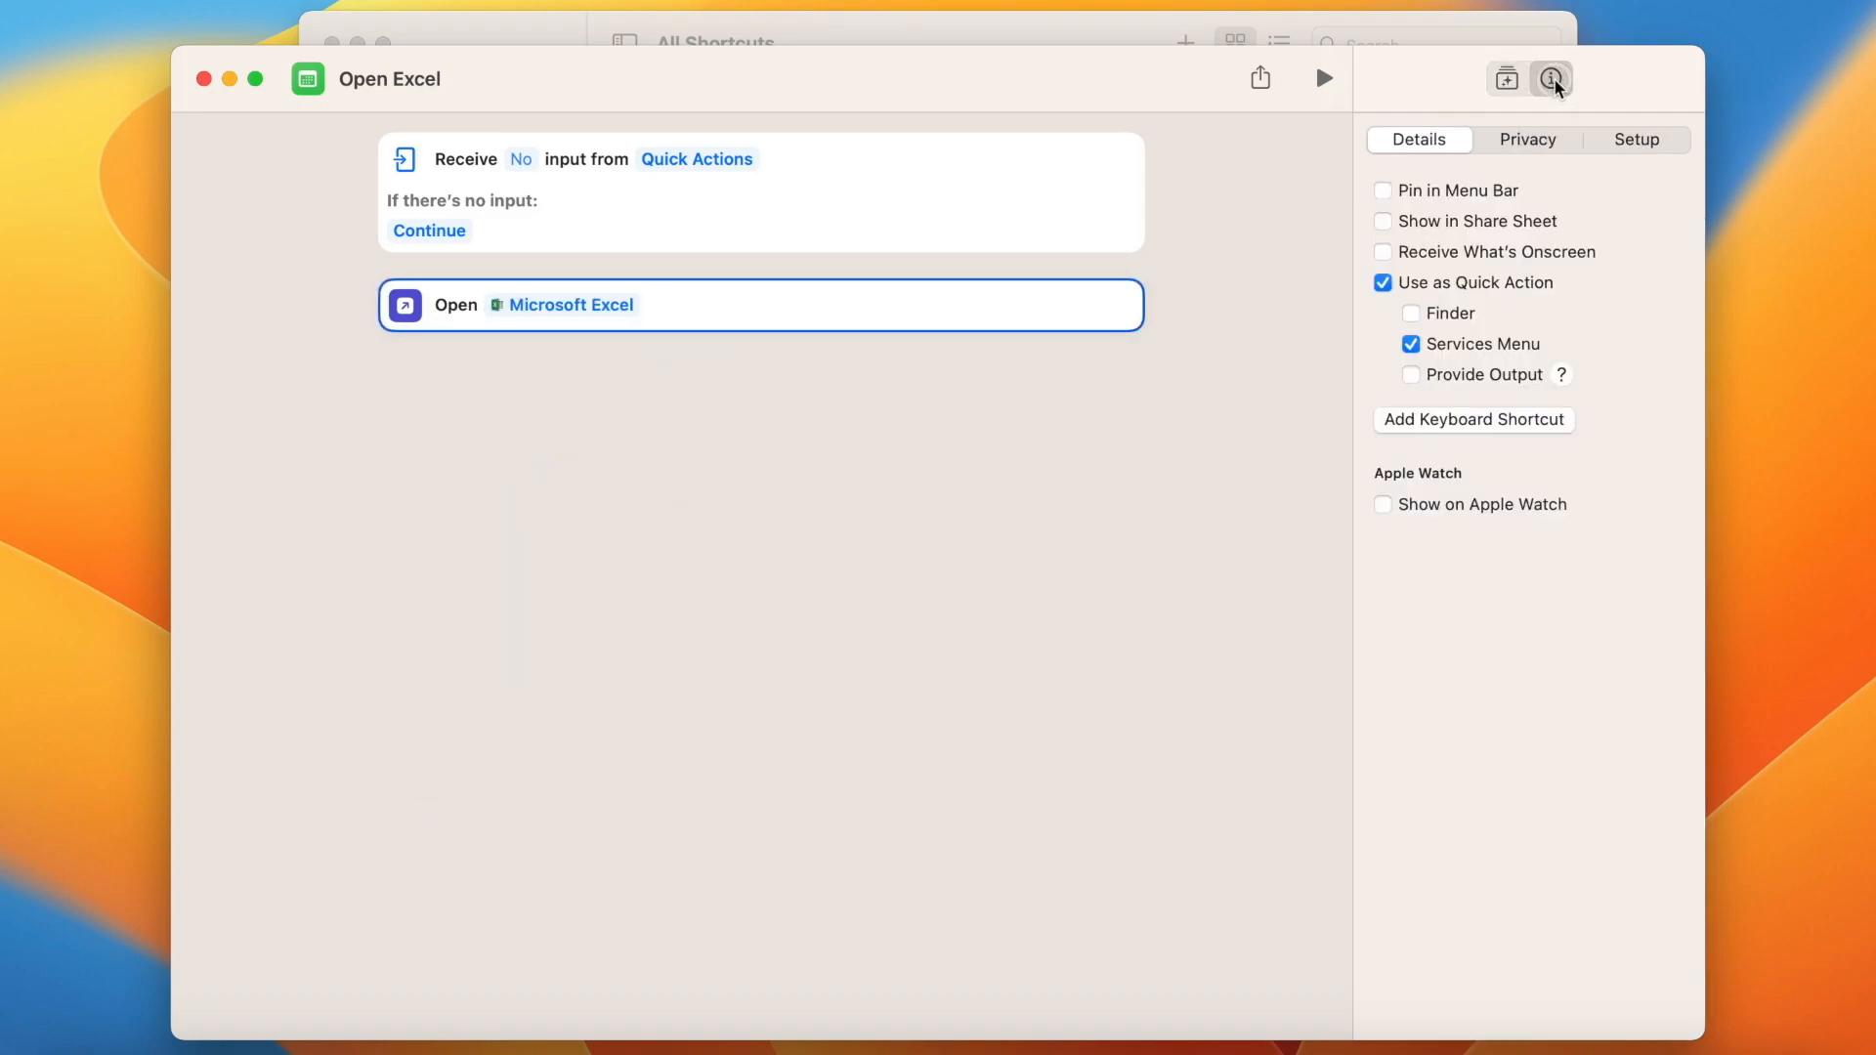
click(1480, 420)
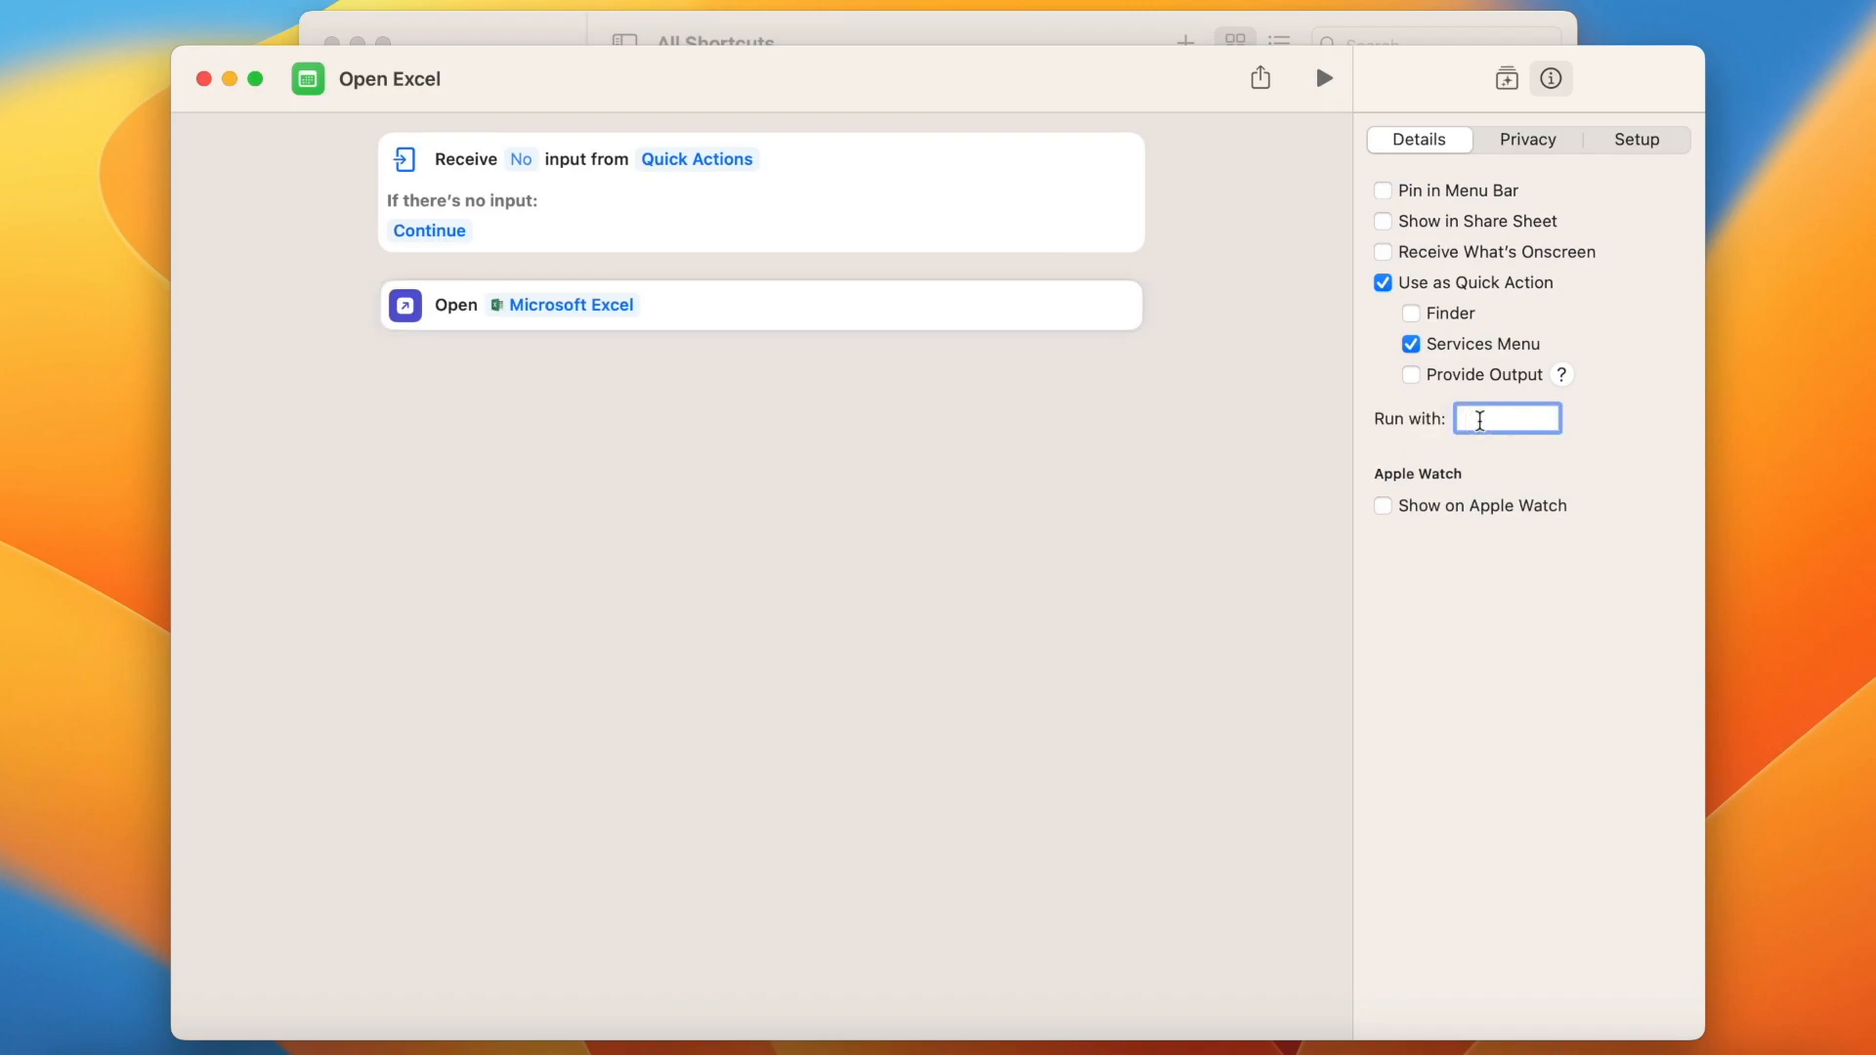
key(ctrl+alt+super+e)
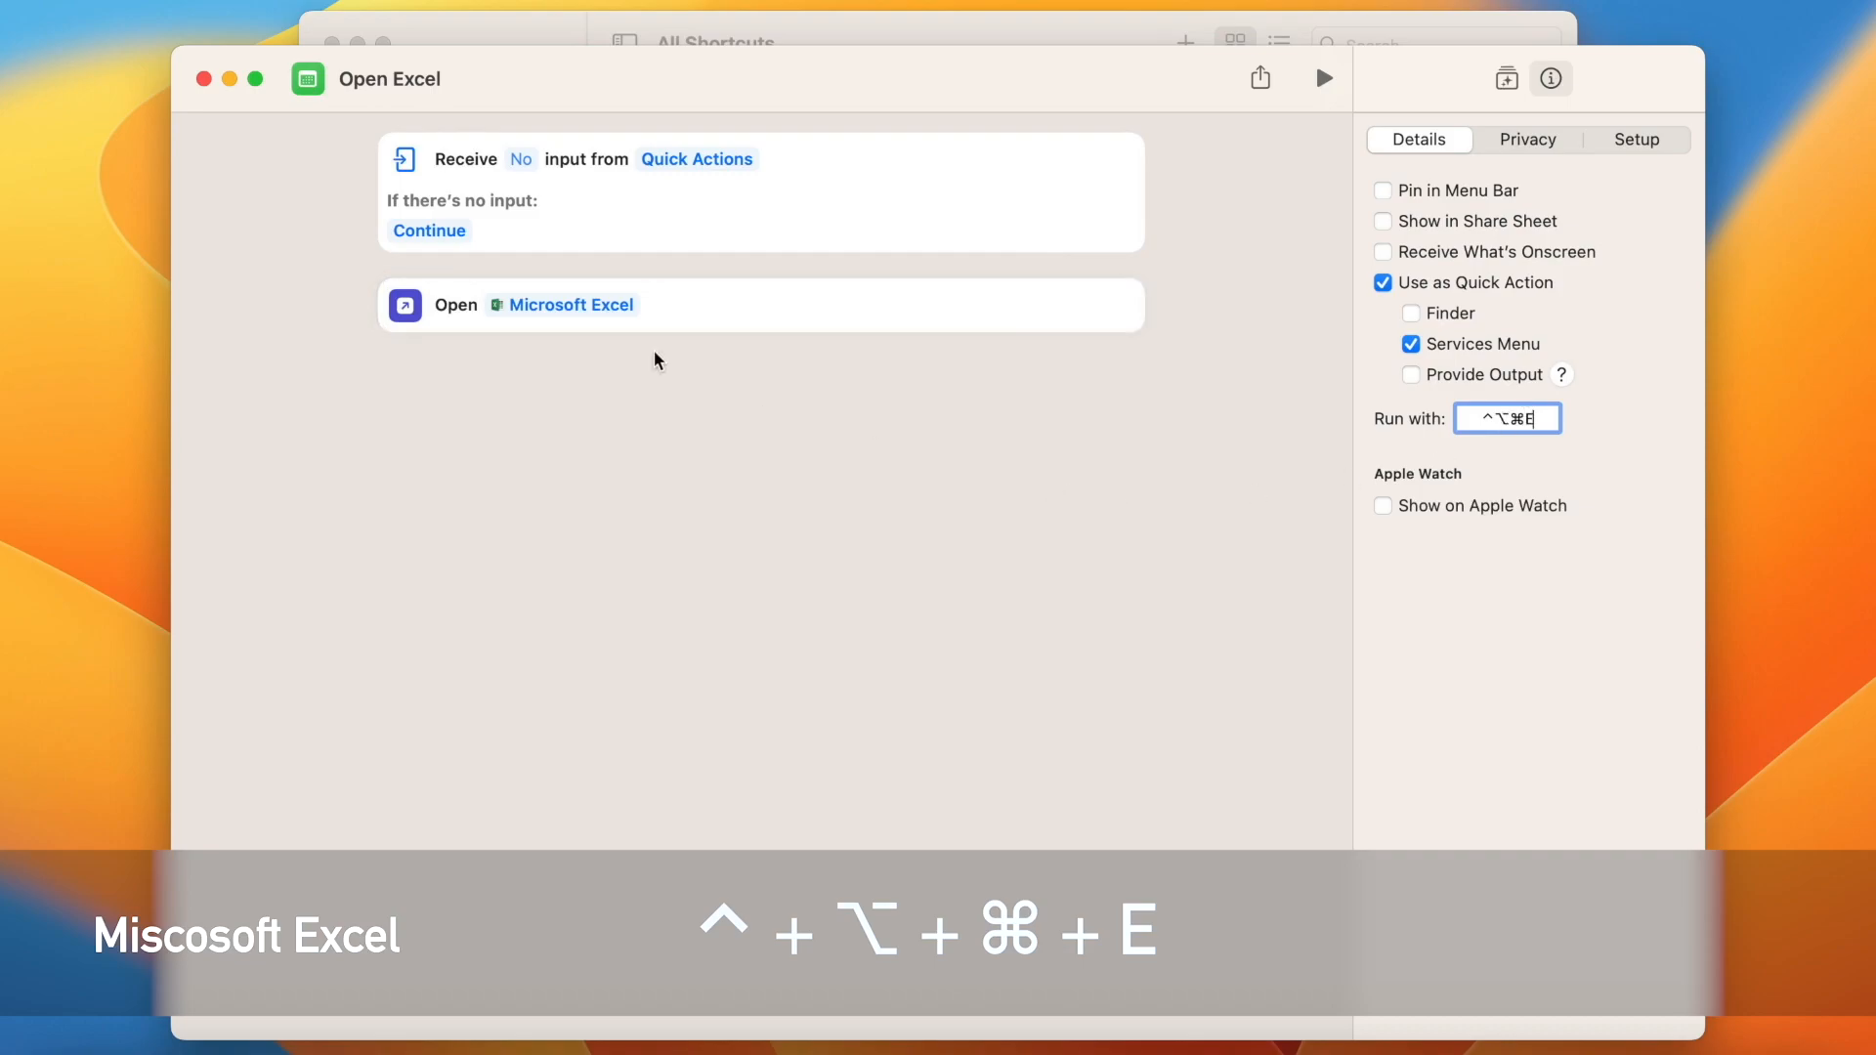
Duplicate the Open Excel shortcut and set the copy to open Microsoft PowerPoint
click(207, 78)
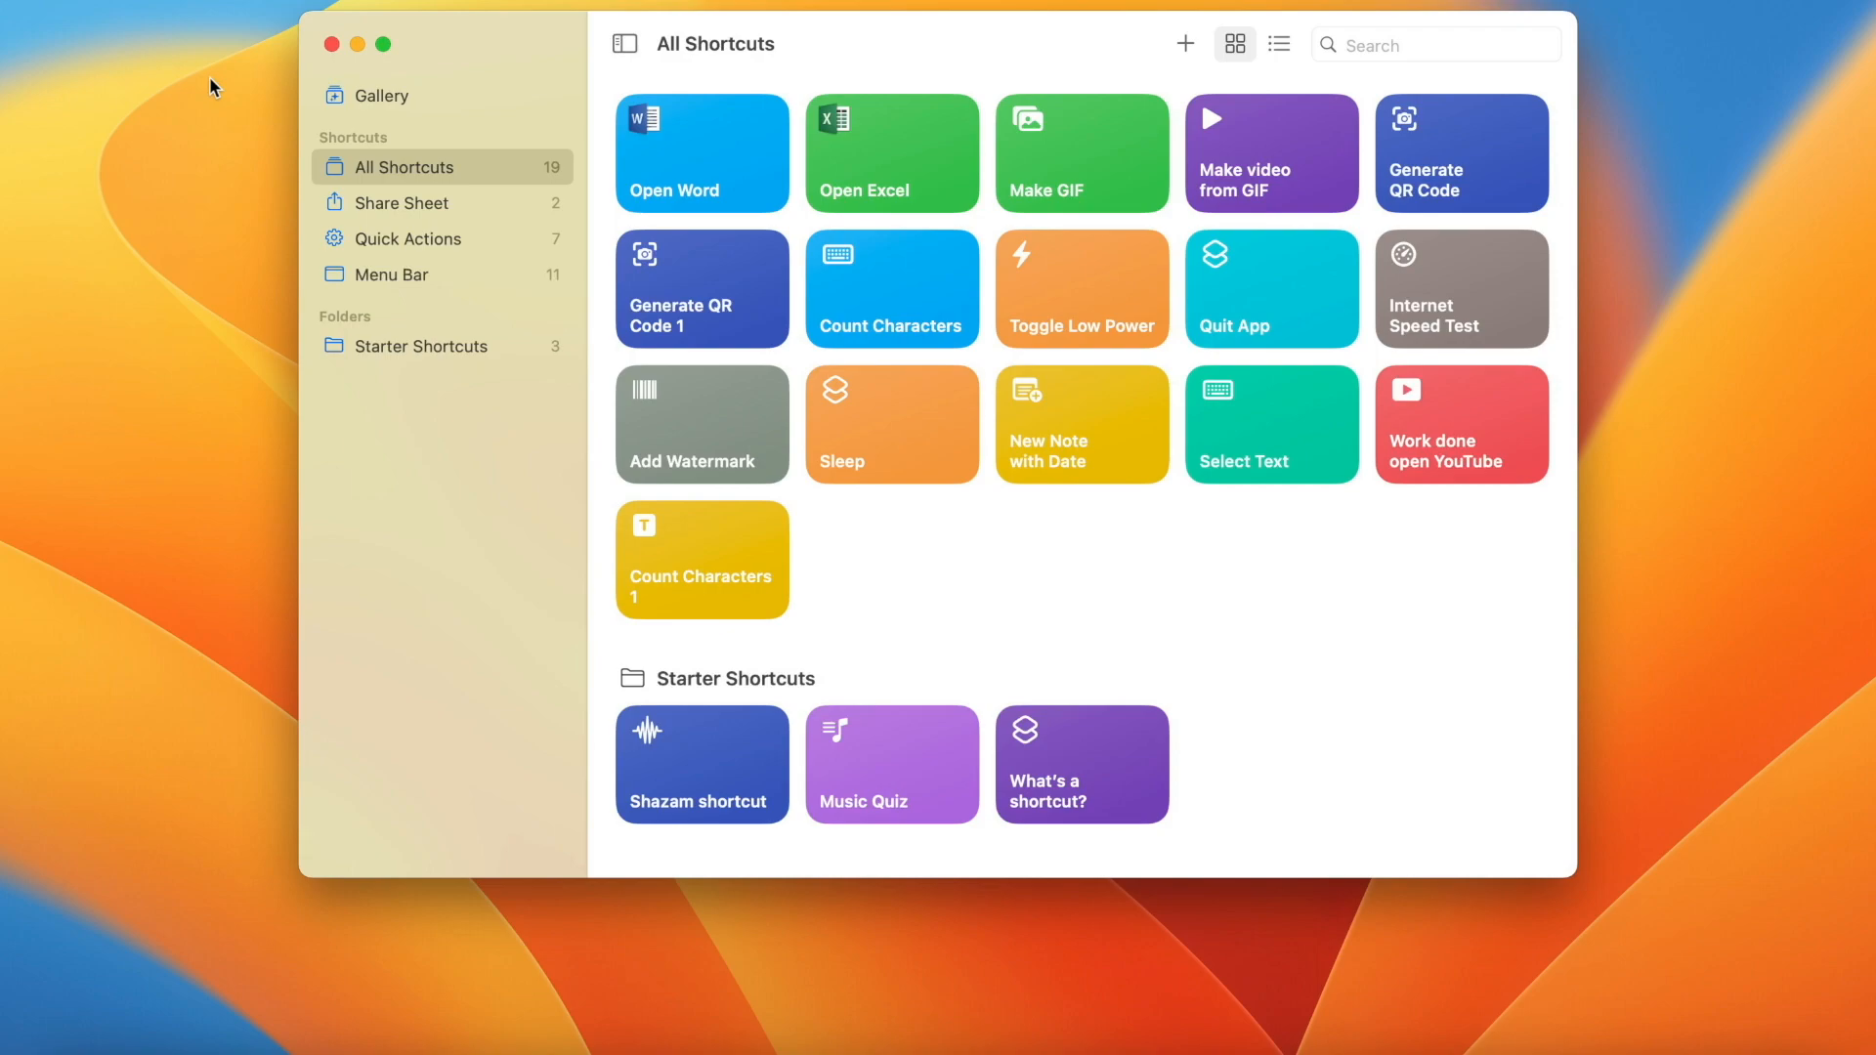
right_click(884, 174)
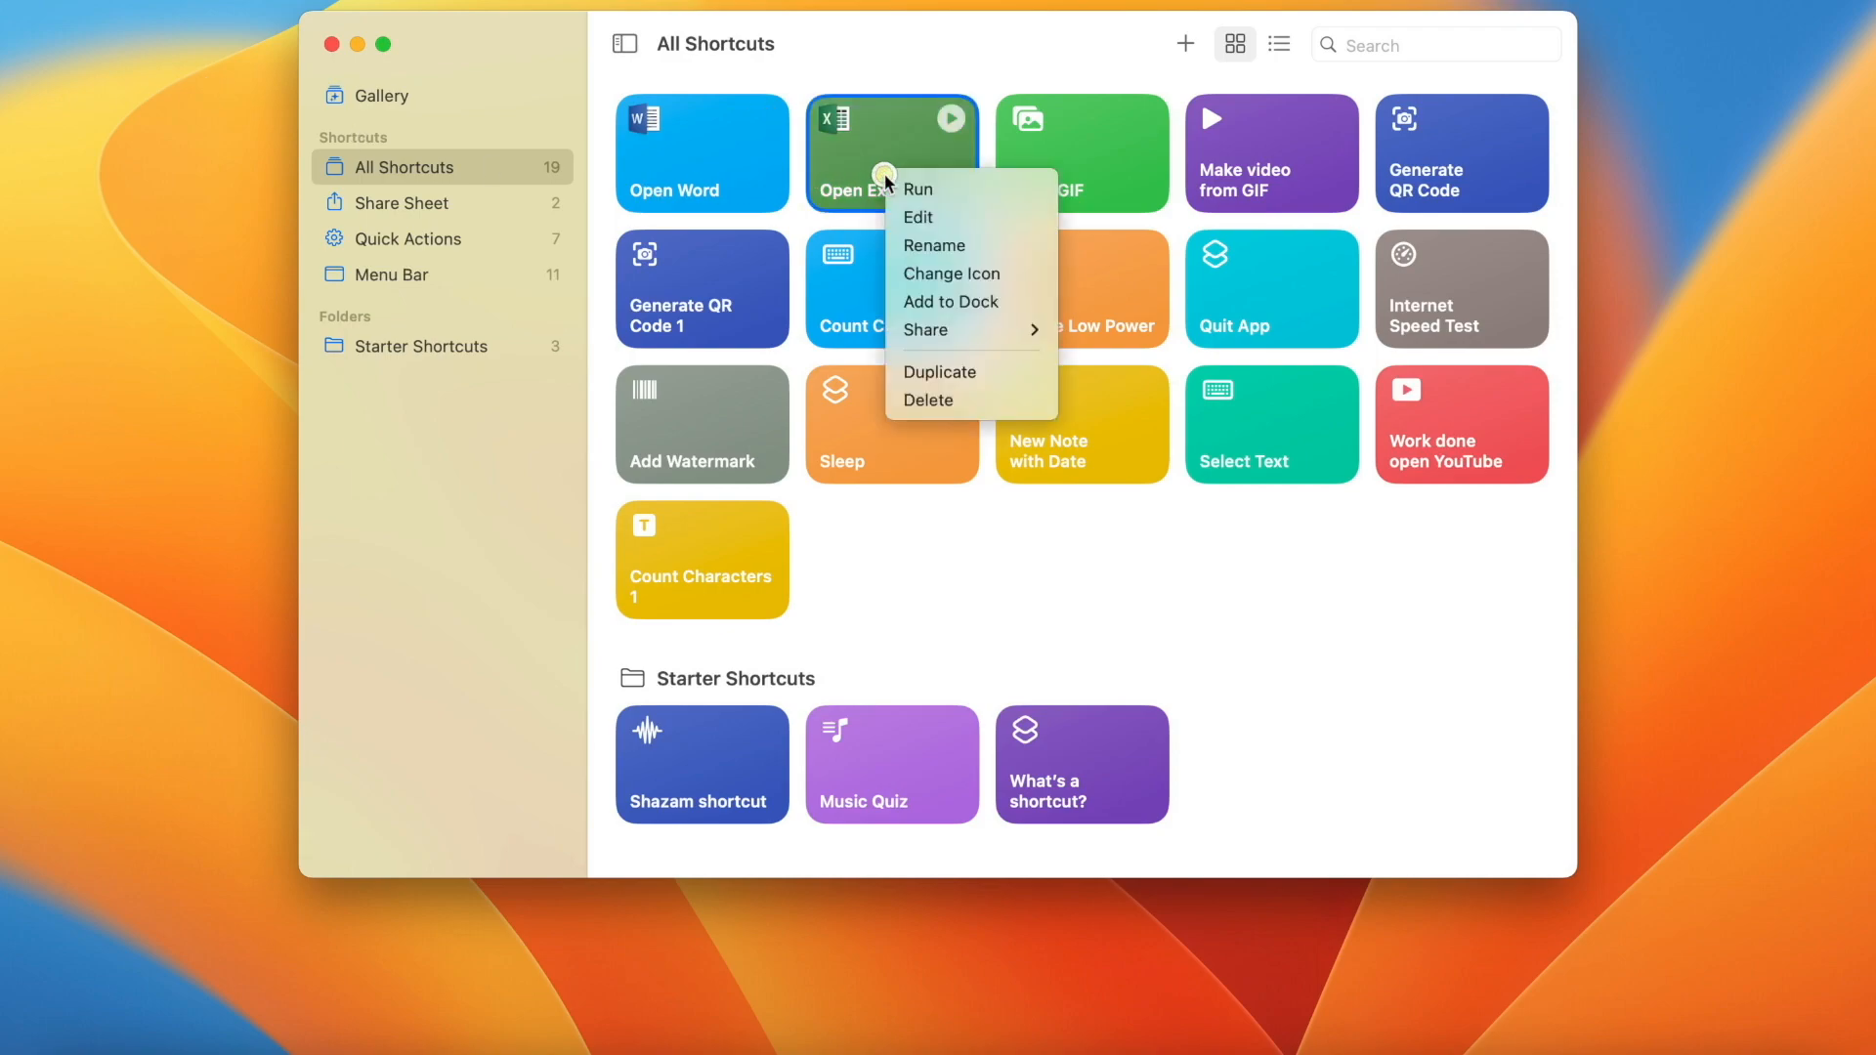
click(938, 373)
double_click(1096, 162)
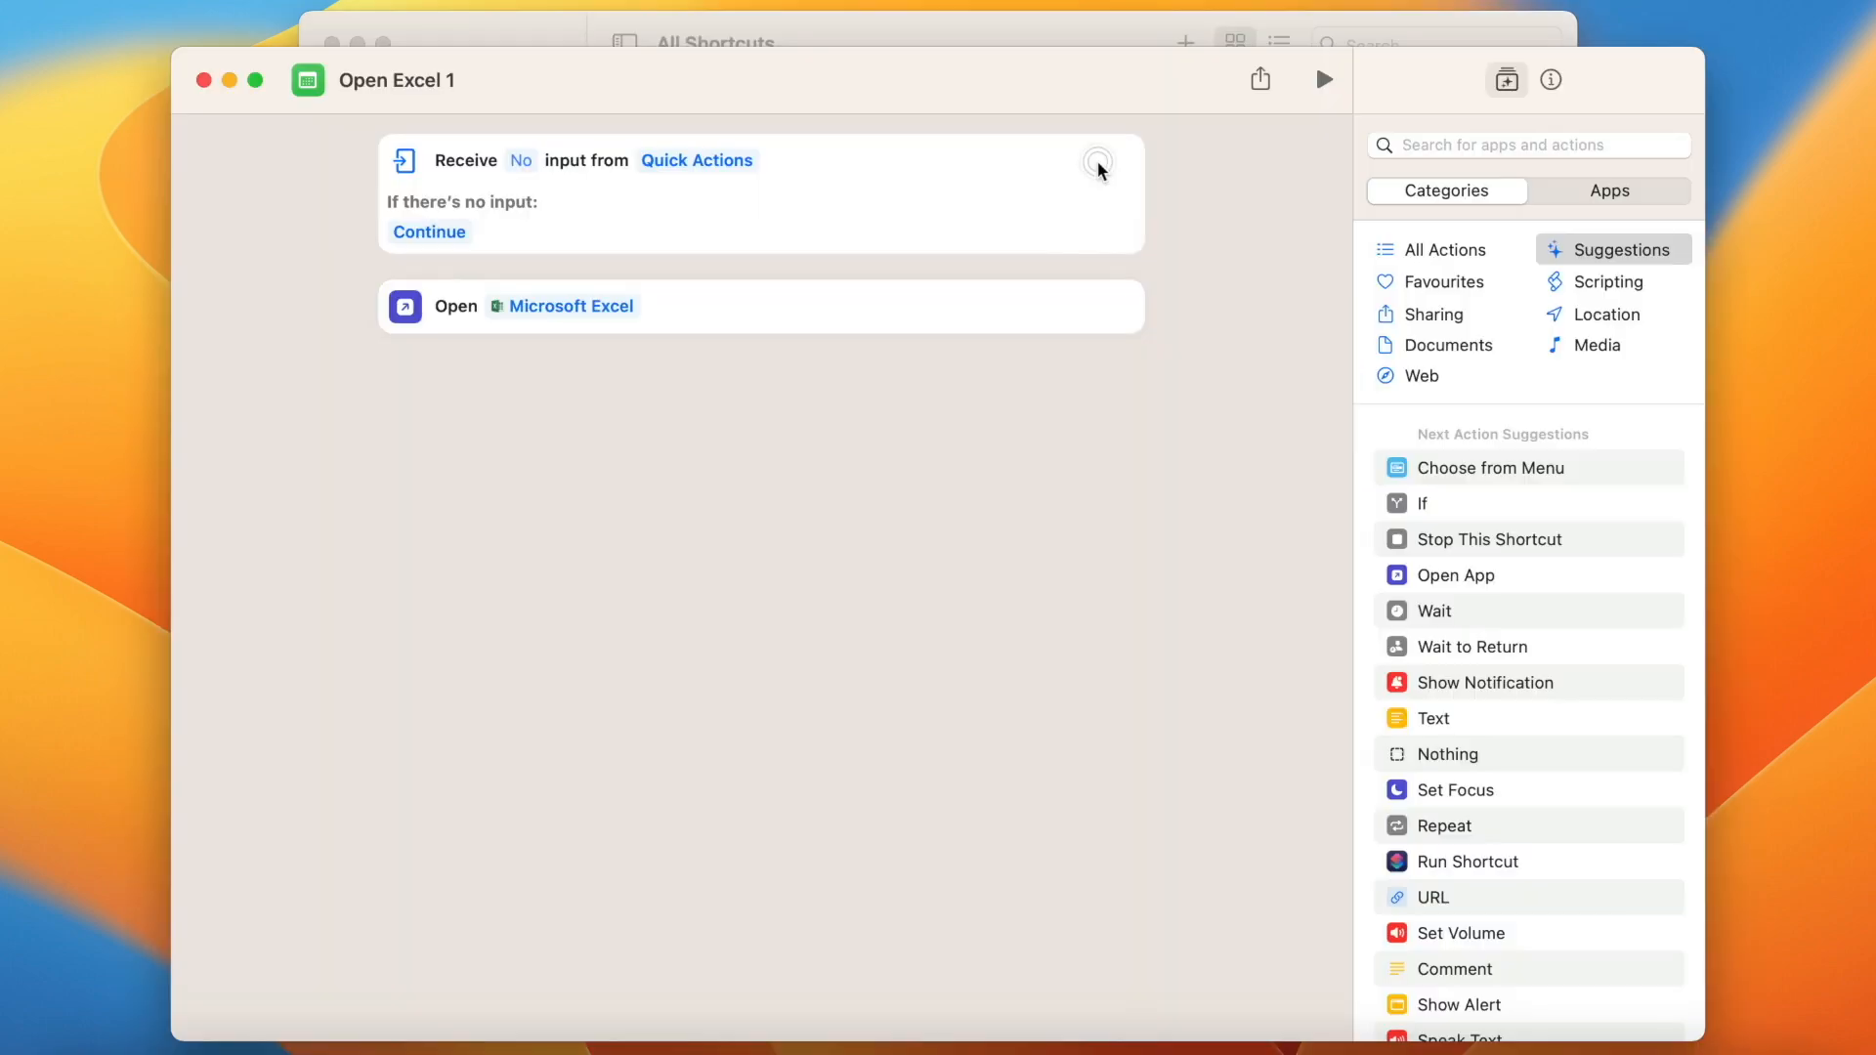
click(578, 318)
text(po)
click(527, 478)
Rename the duplicated shortcut "Open PowerPoint"
click(391, 80)
text(Open Powe)
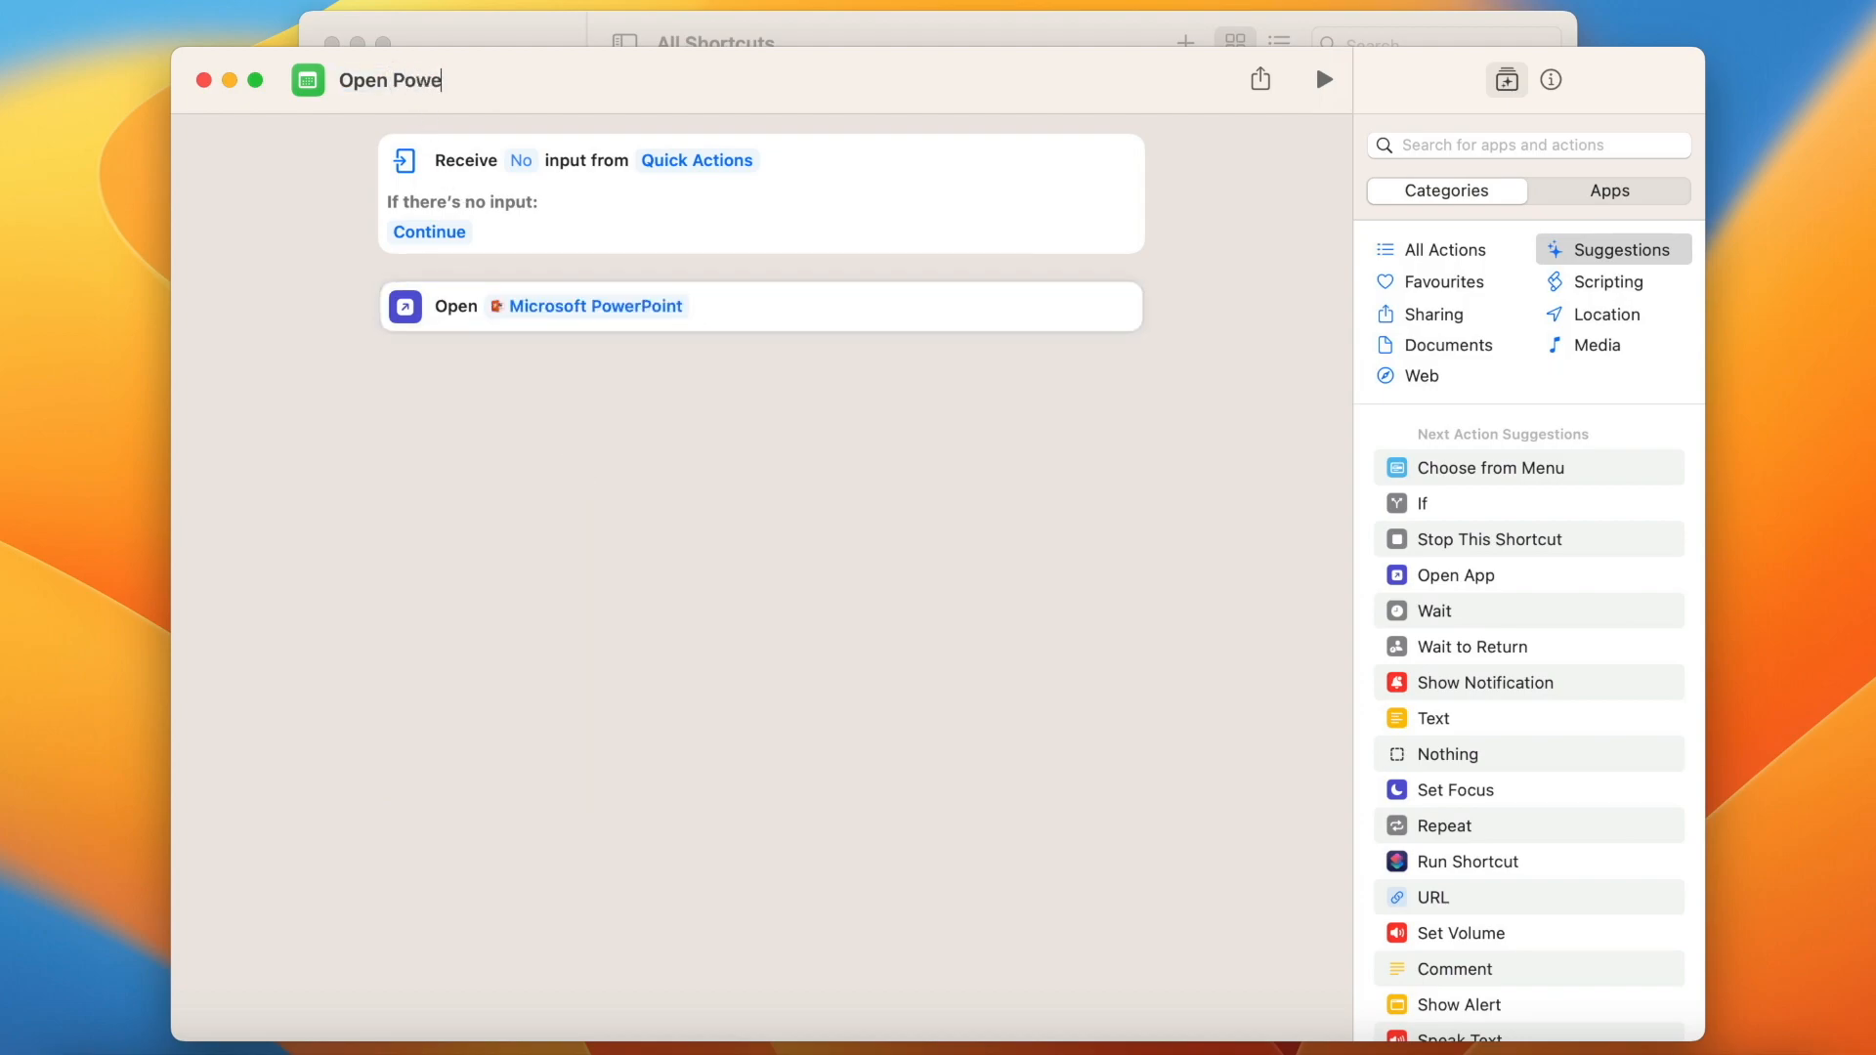
text(rPoint)
Change the Open PowerPoint shortcut's icon to tangerine with the stacked pictures symbol
click(305, 80)
click(215, 148)
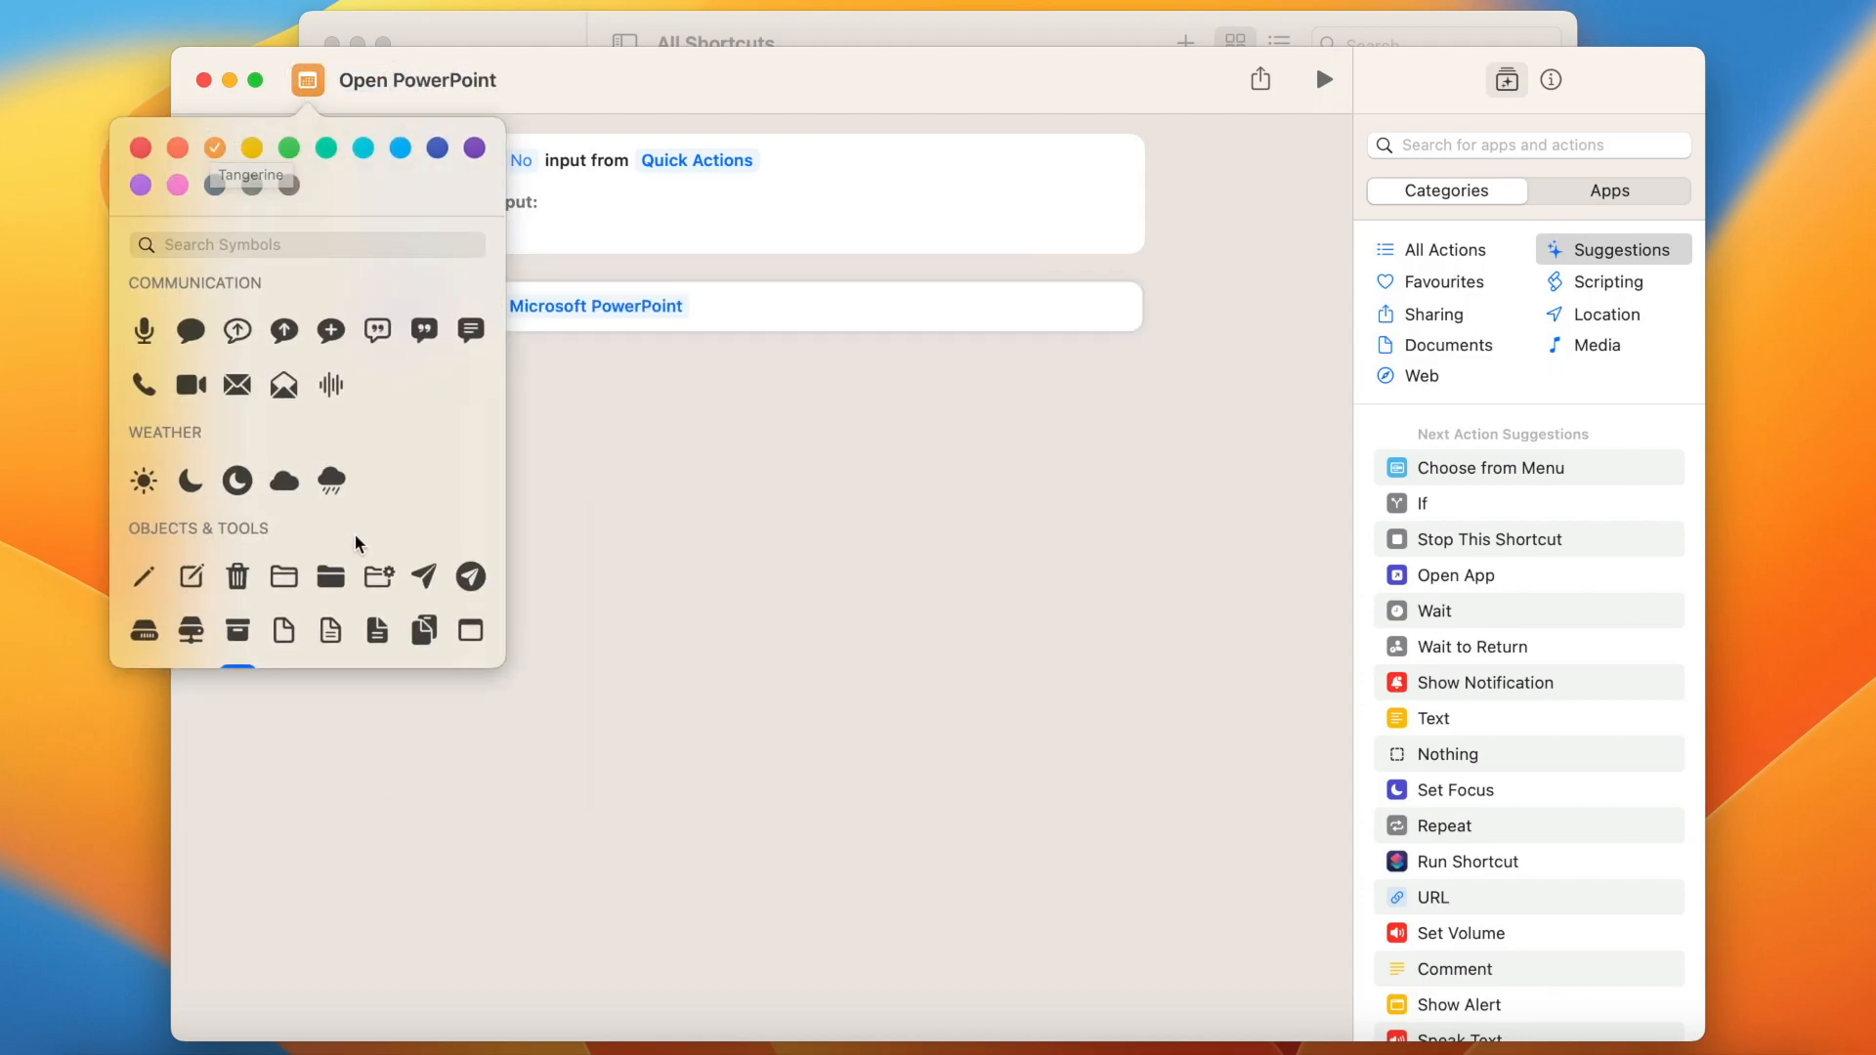
scroll(355, 536, down, 8)
click(331, 386)
click(644, 483)
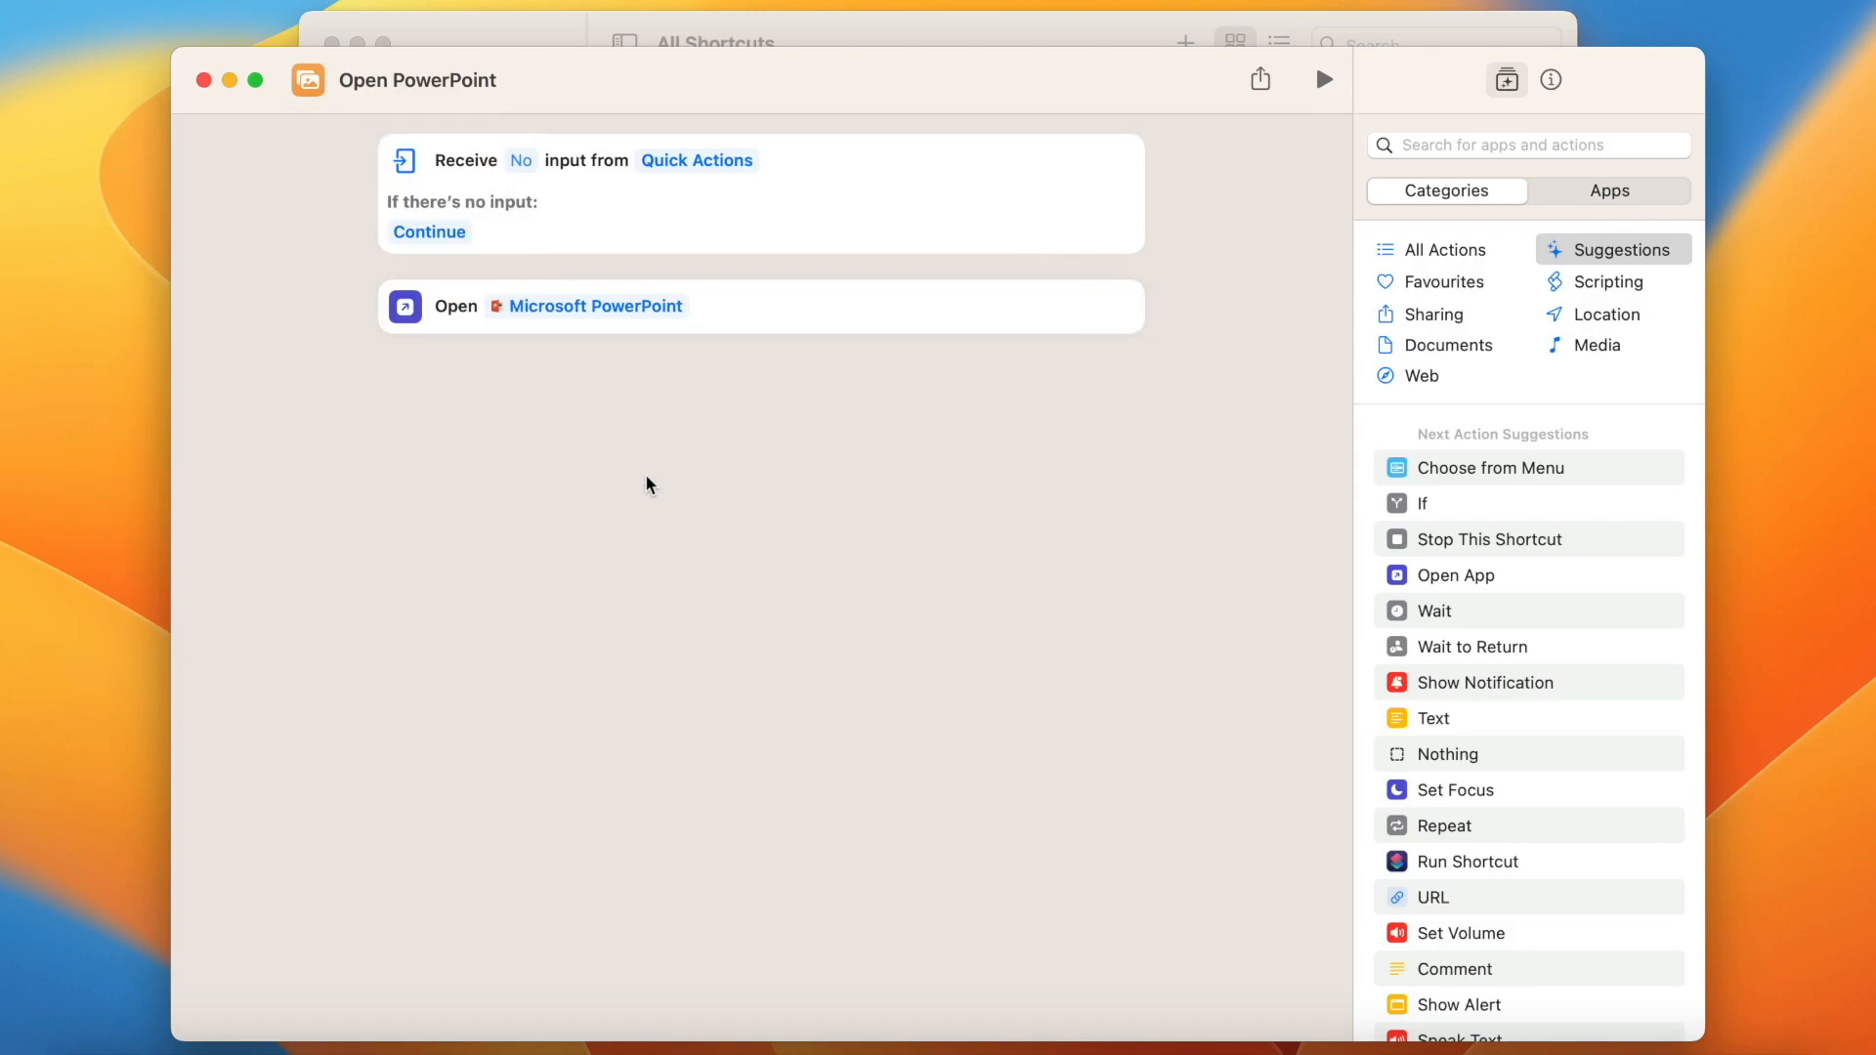
Assign Control+Option+Command+P as the key combination that runs the Open PowerPoint shortcut and close its editor
key(super+alt+2)
key(ctrl+alt+super+p)
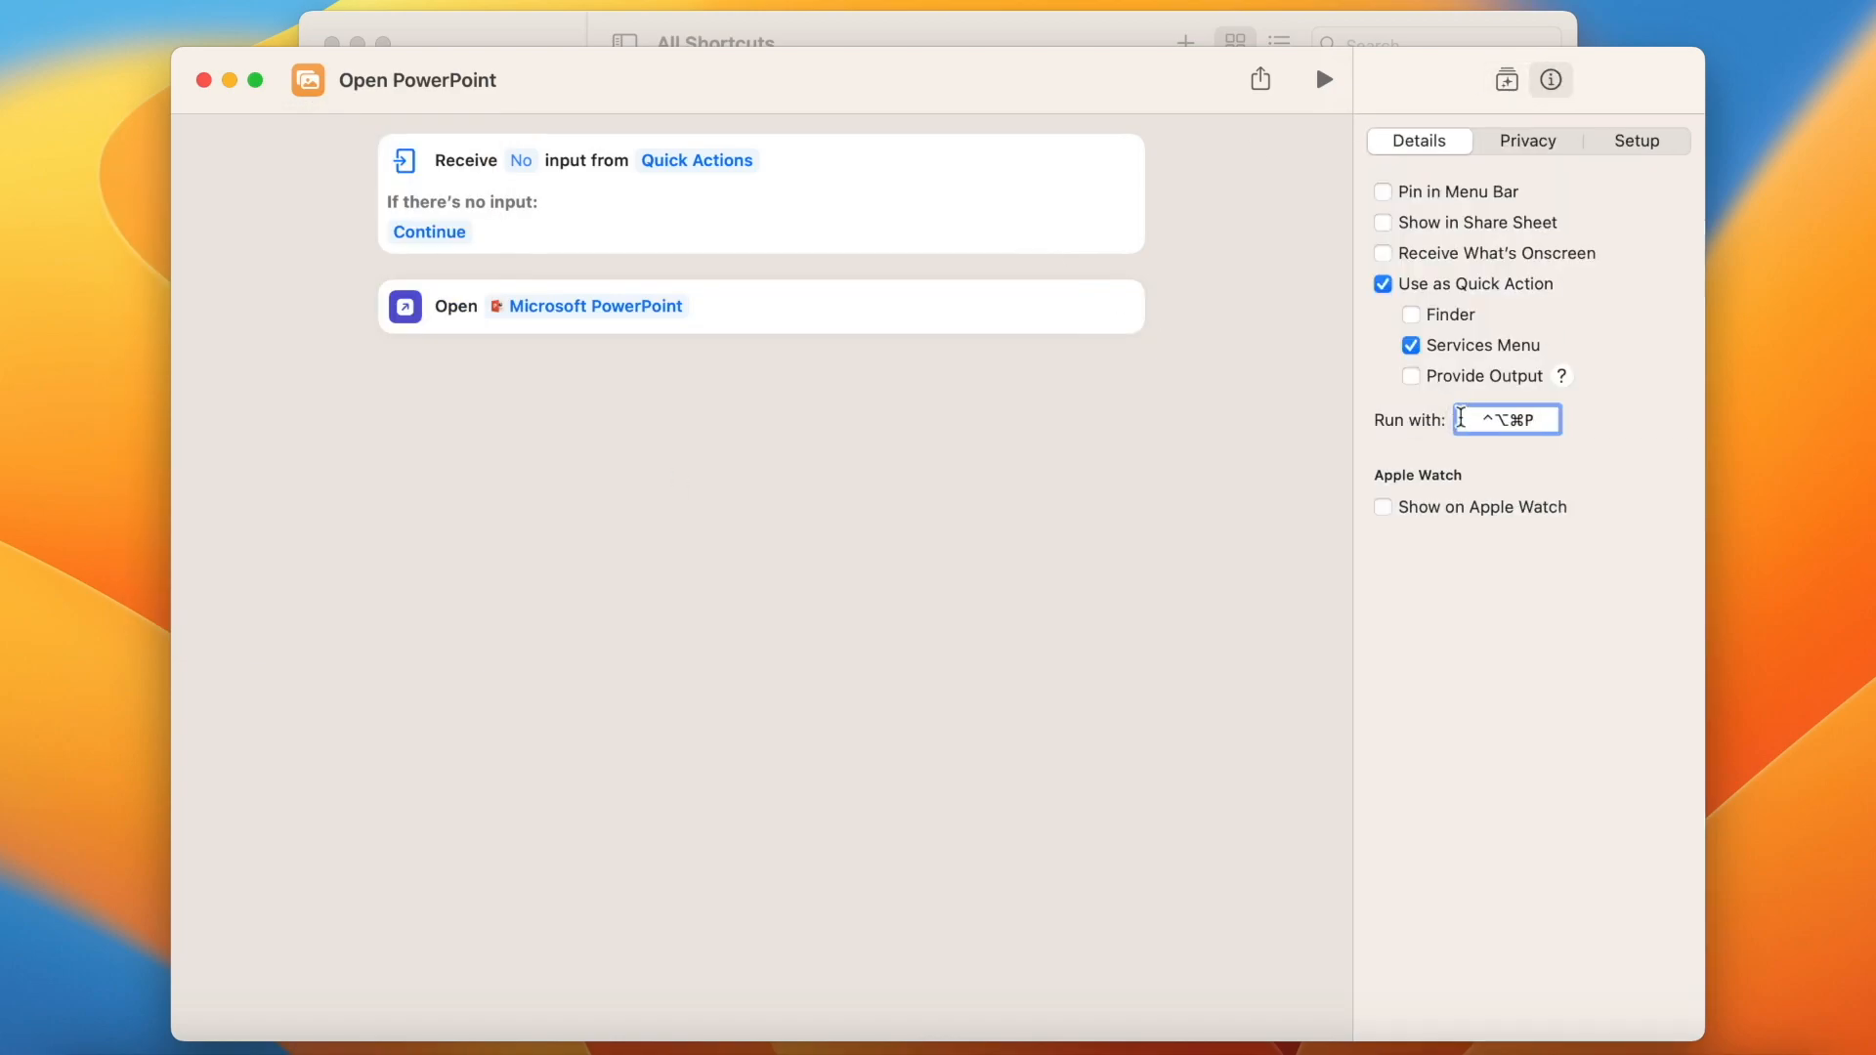
click(205, 80)
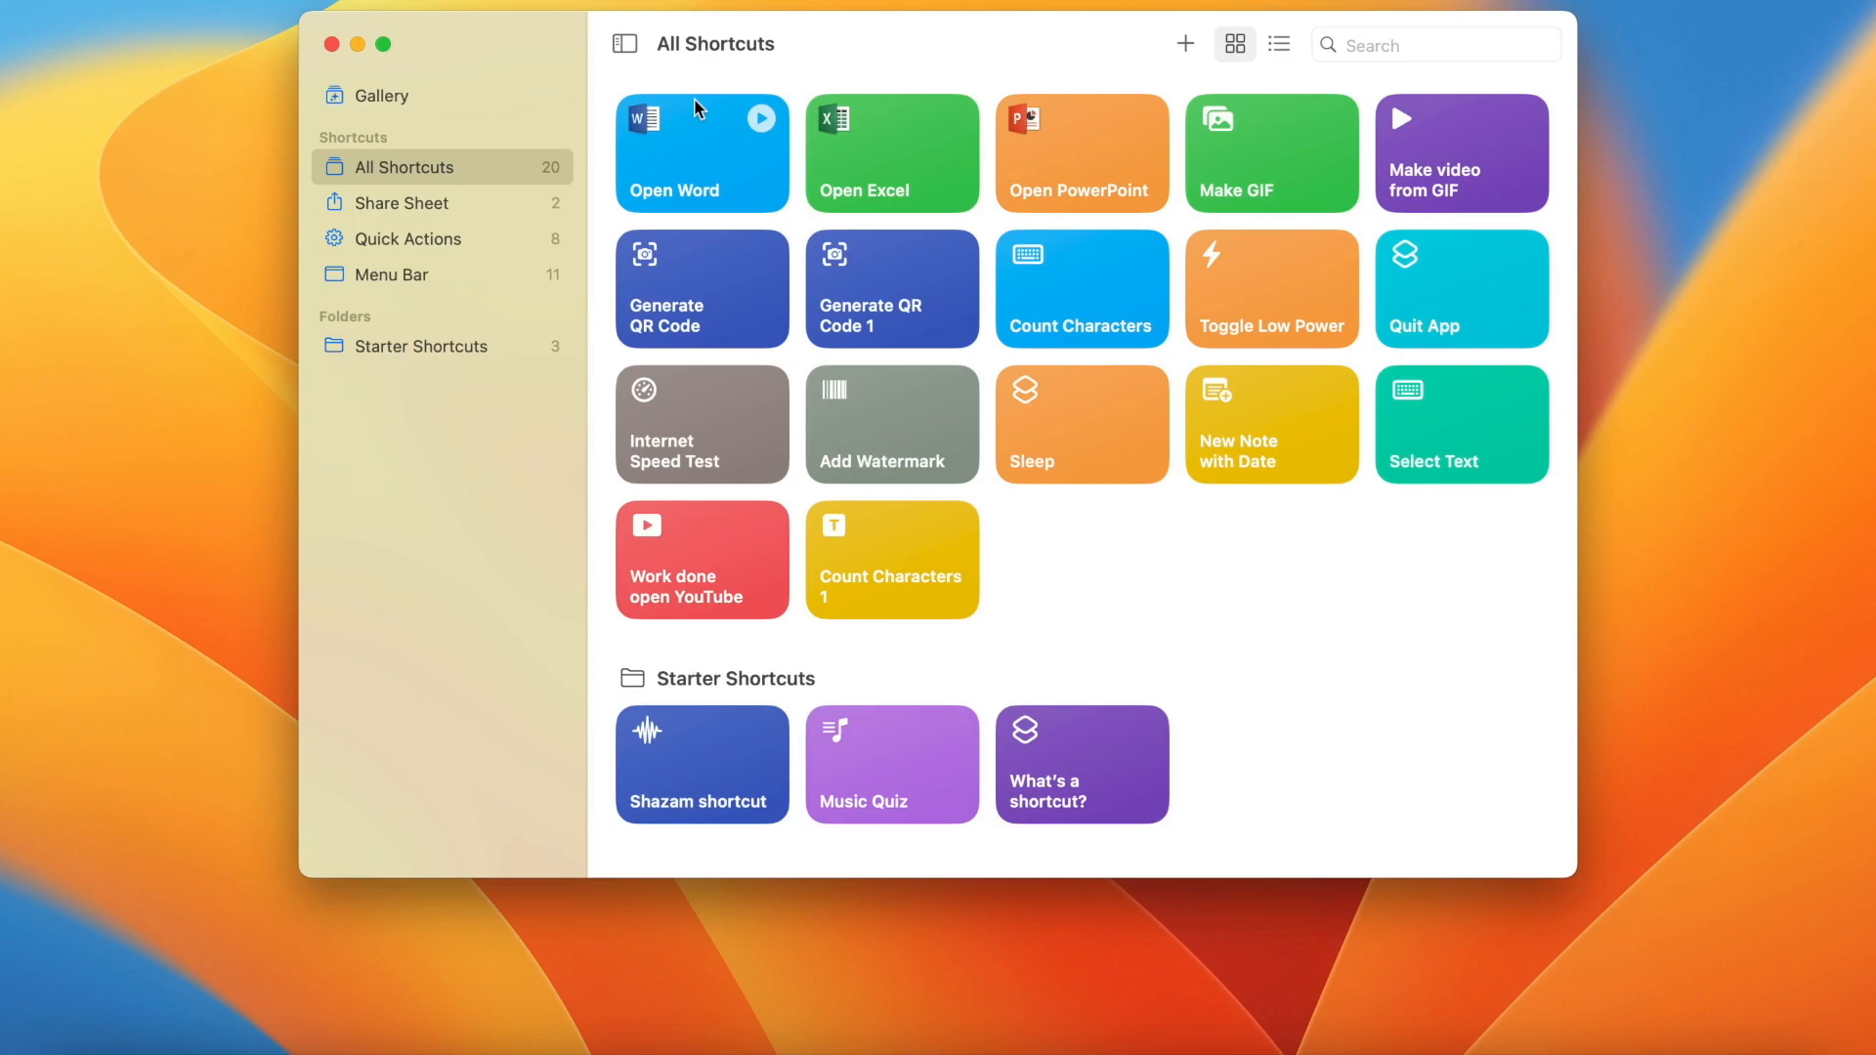
Create a new shortcuts folder named "Open Apps"
right_click(386, 441)
click(435, 449)
text(Open Apps)
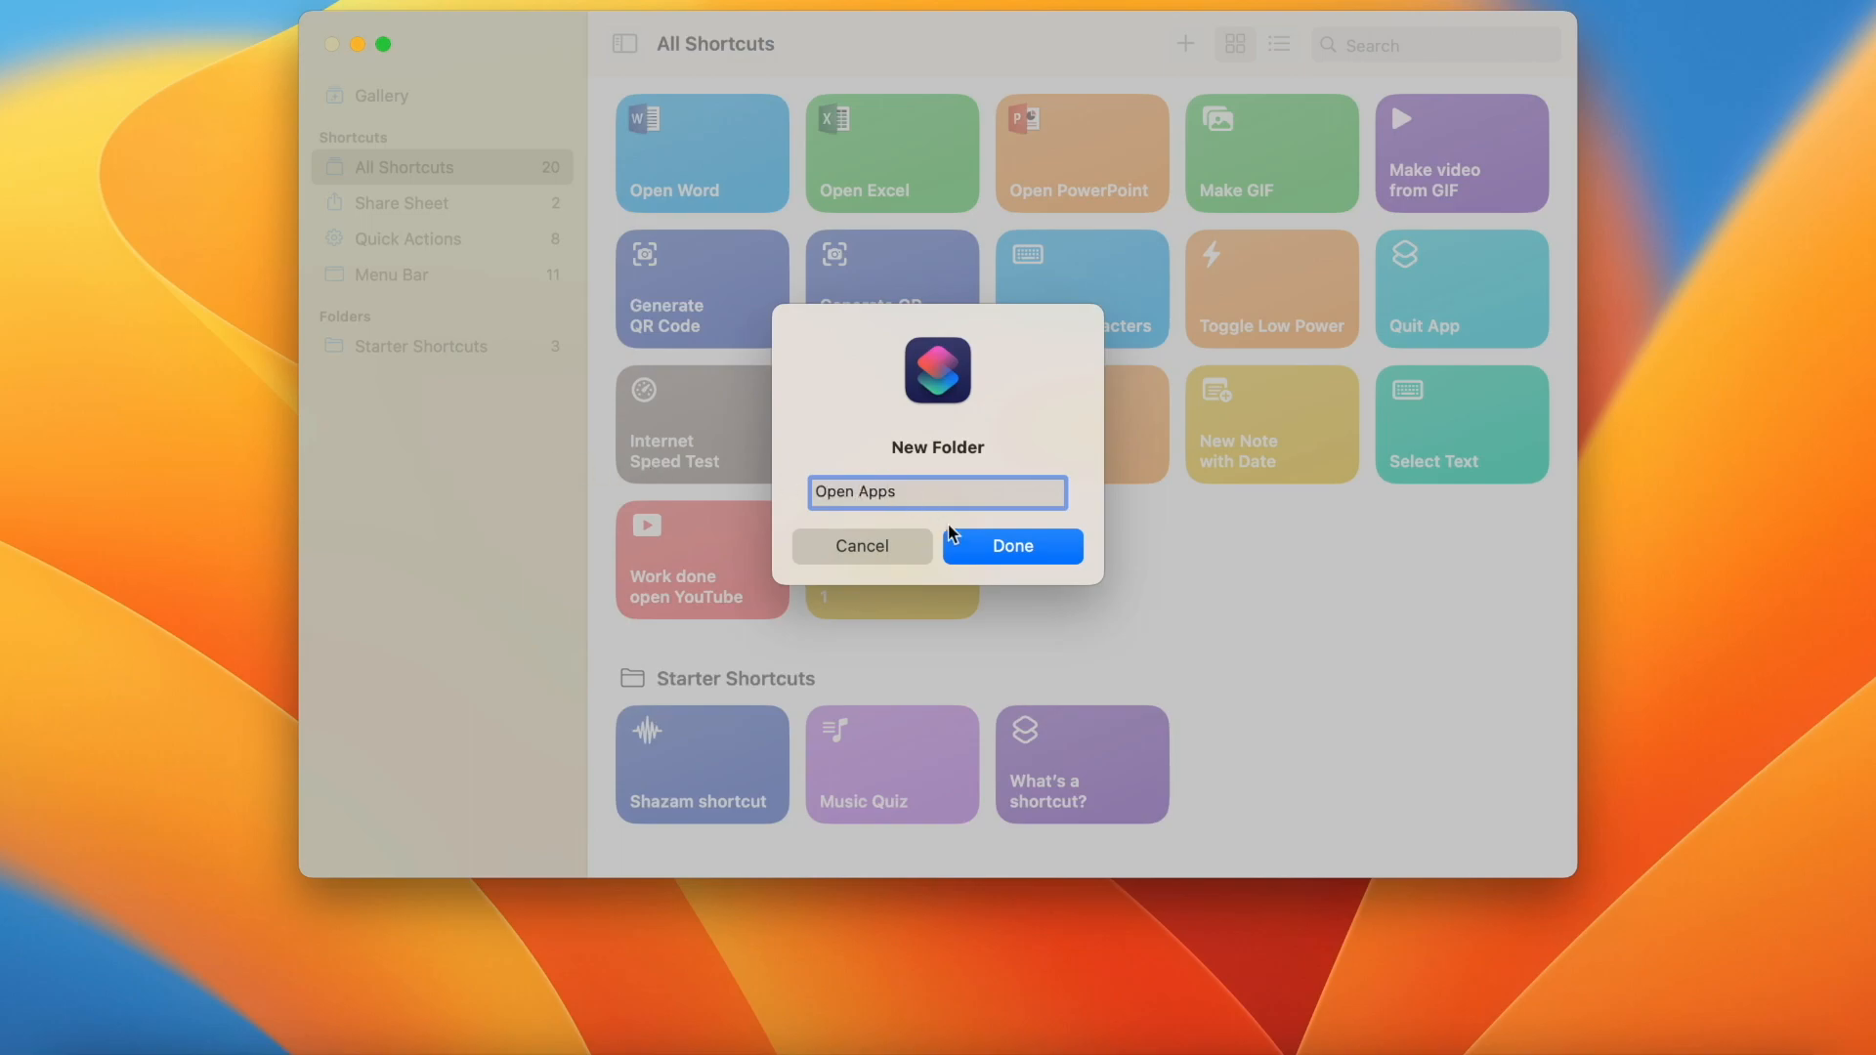
click(965, 545)
Move the Open Word, Open Excel and Open PowerPoint shortcuts into the Open Apps folder and view its contents
click(395, 162)
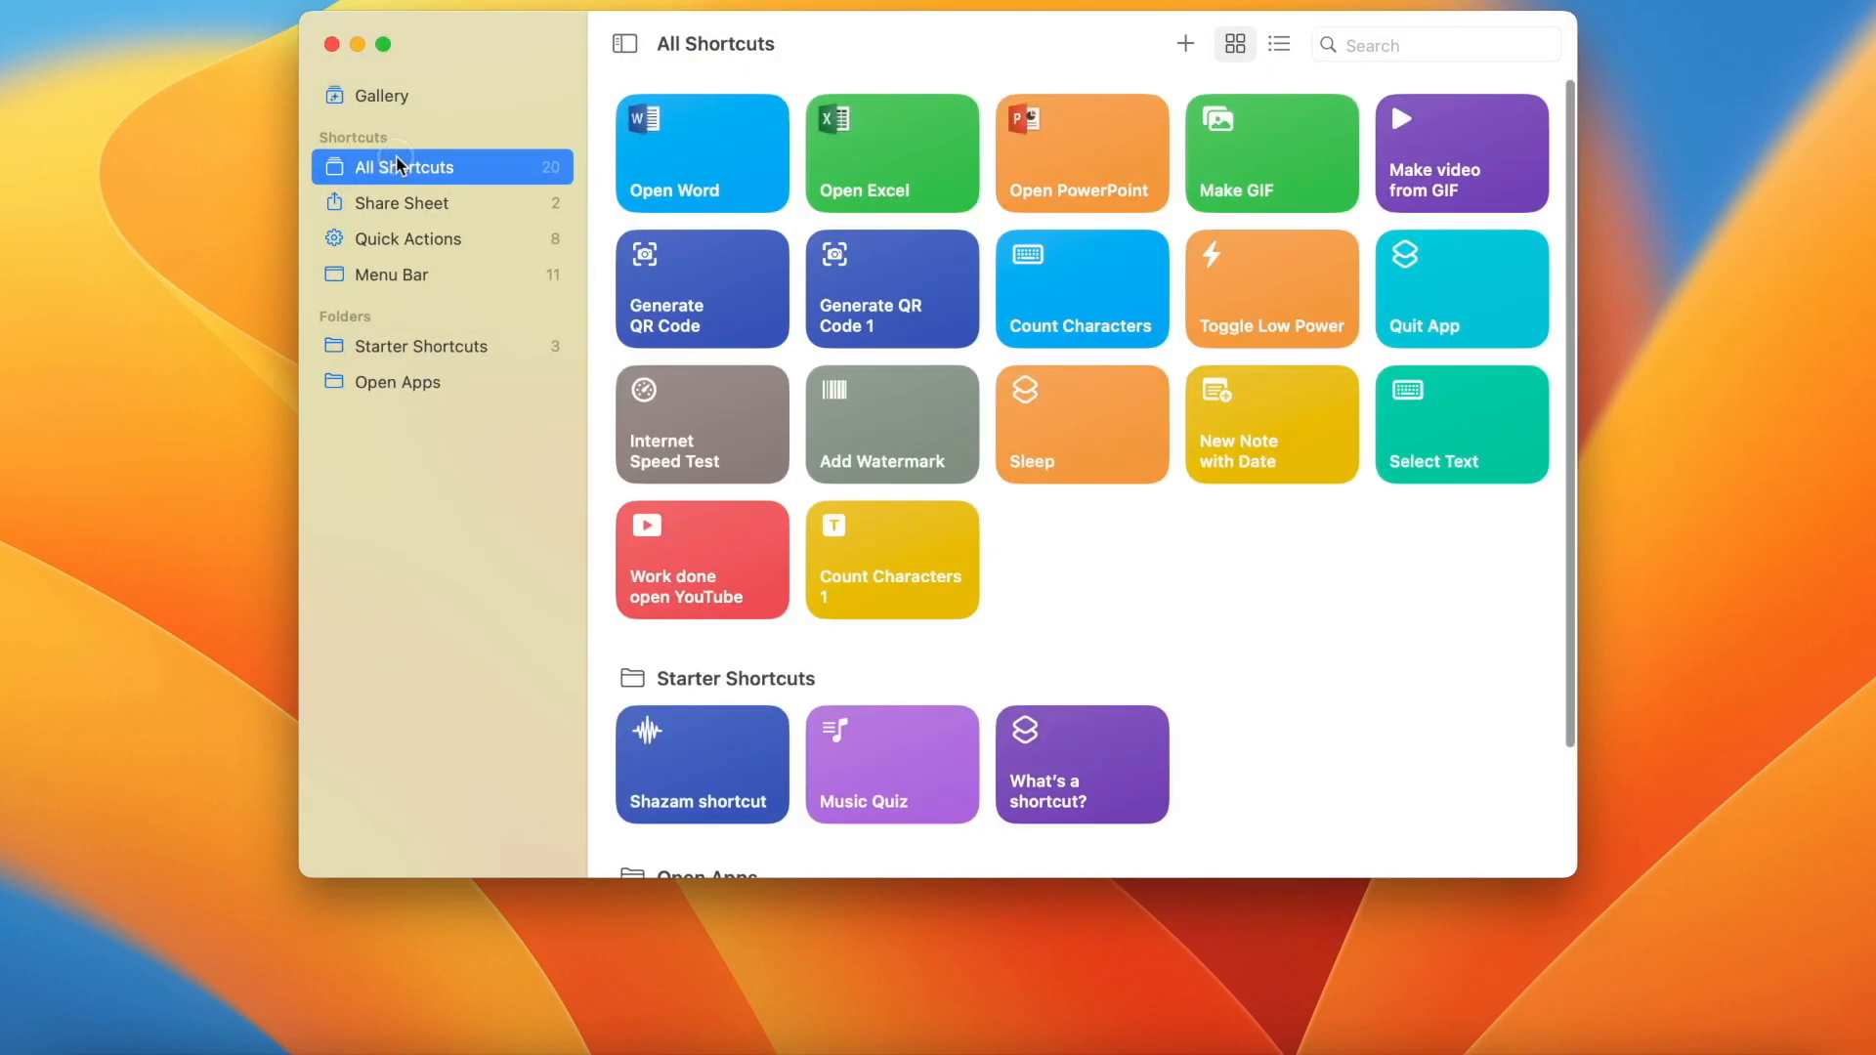
click(678, 157)
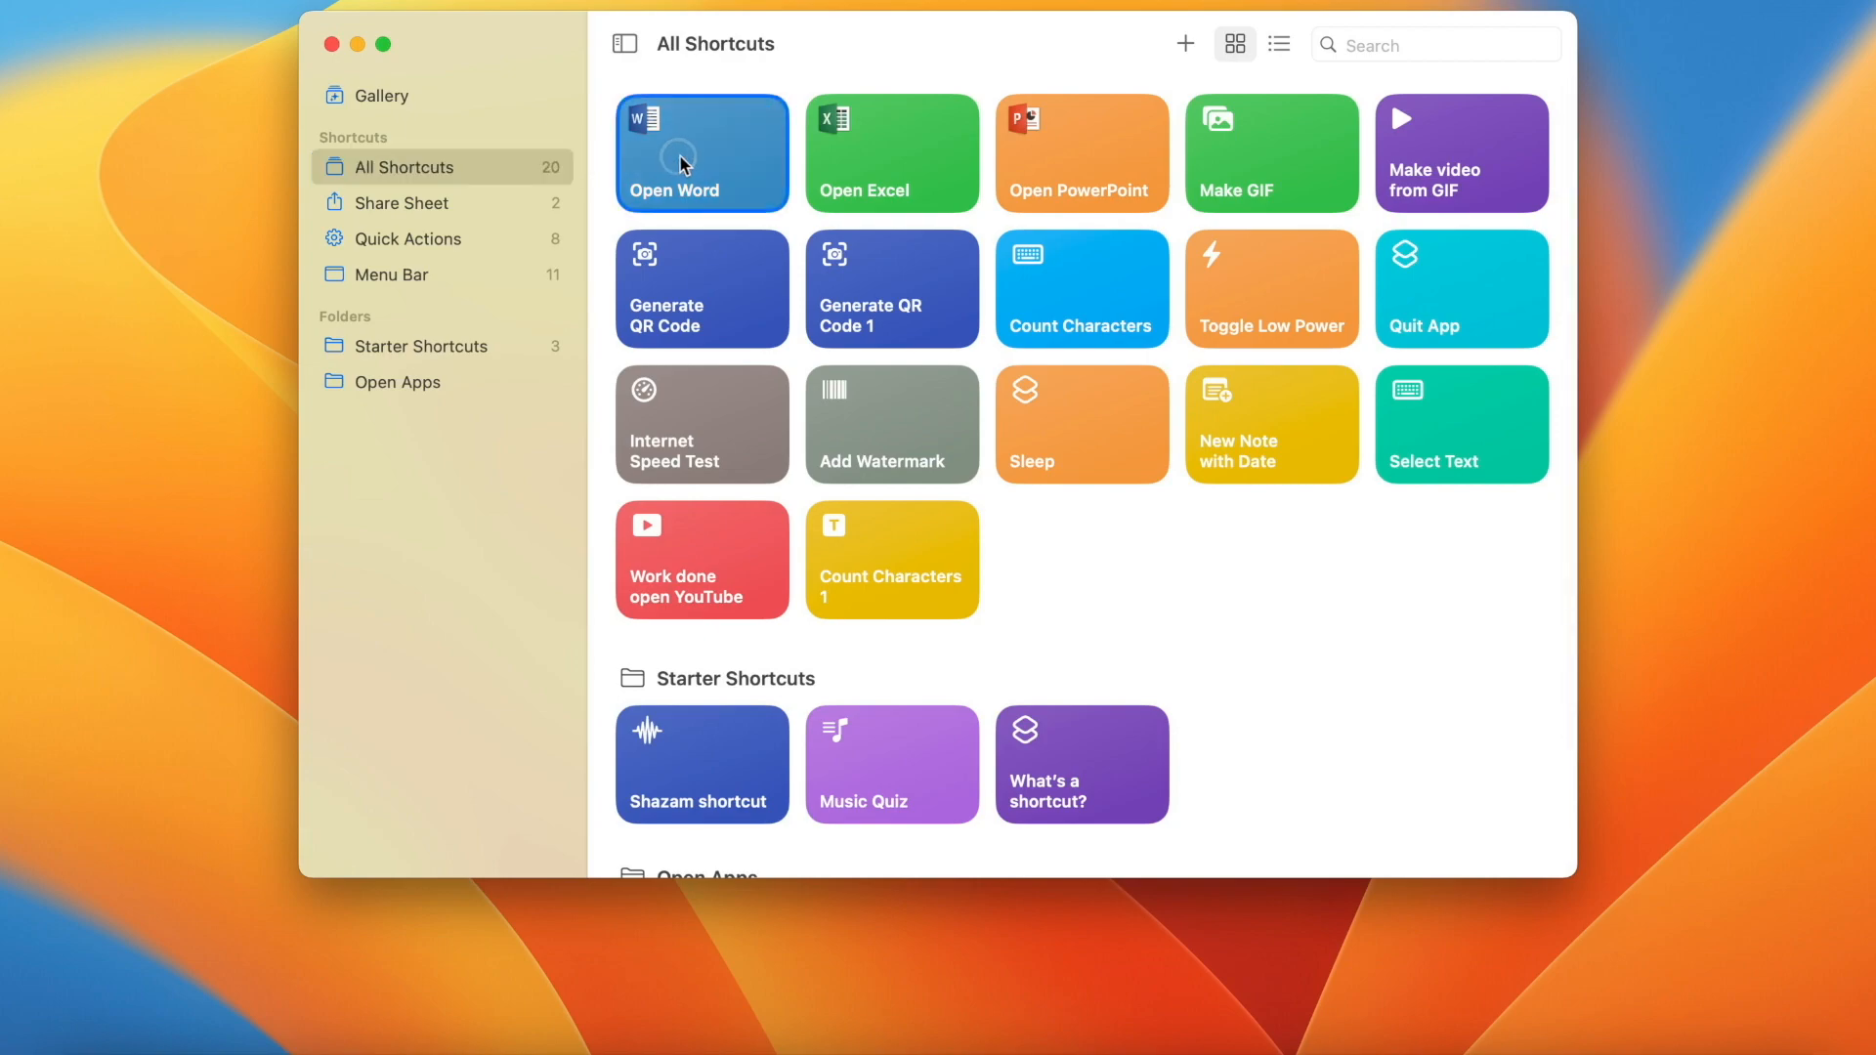
super+click(887, 145)
super+click(1061, 154)
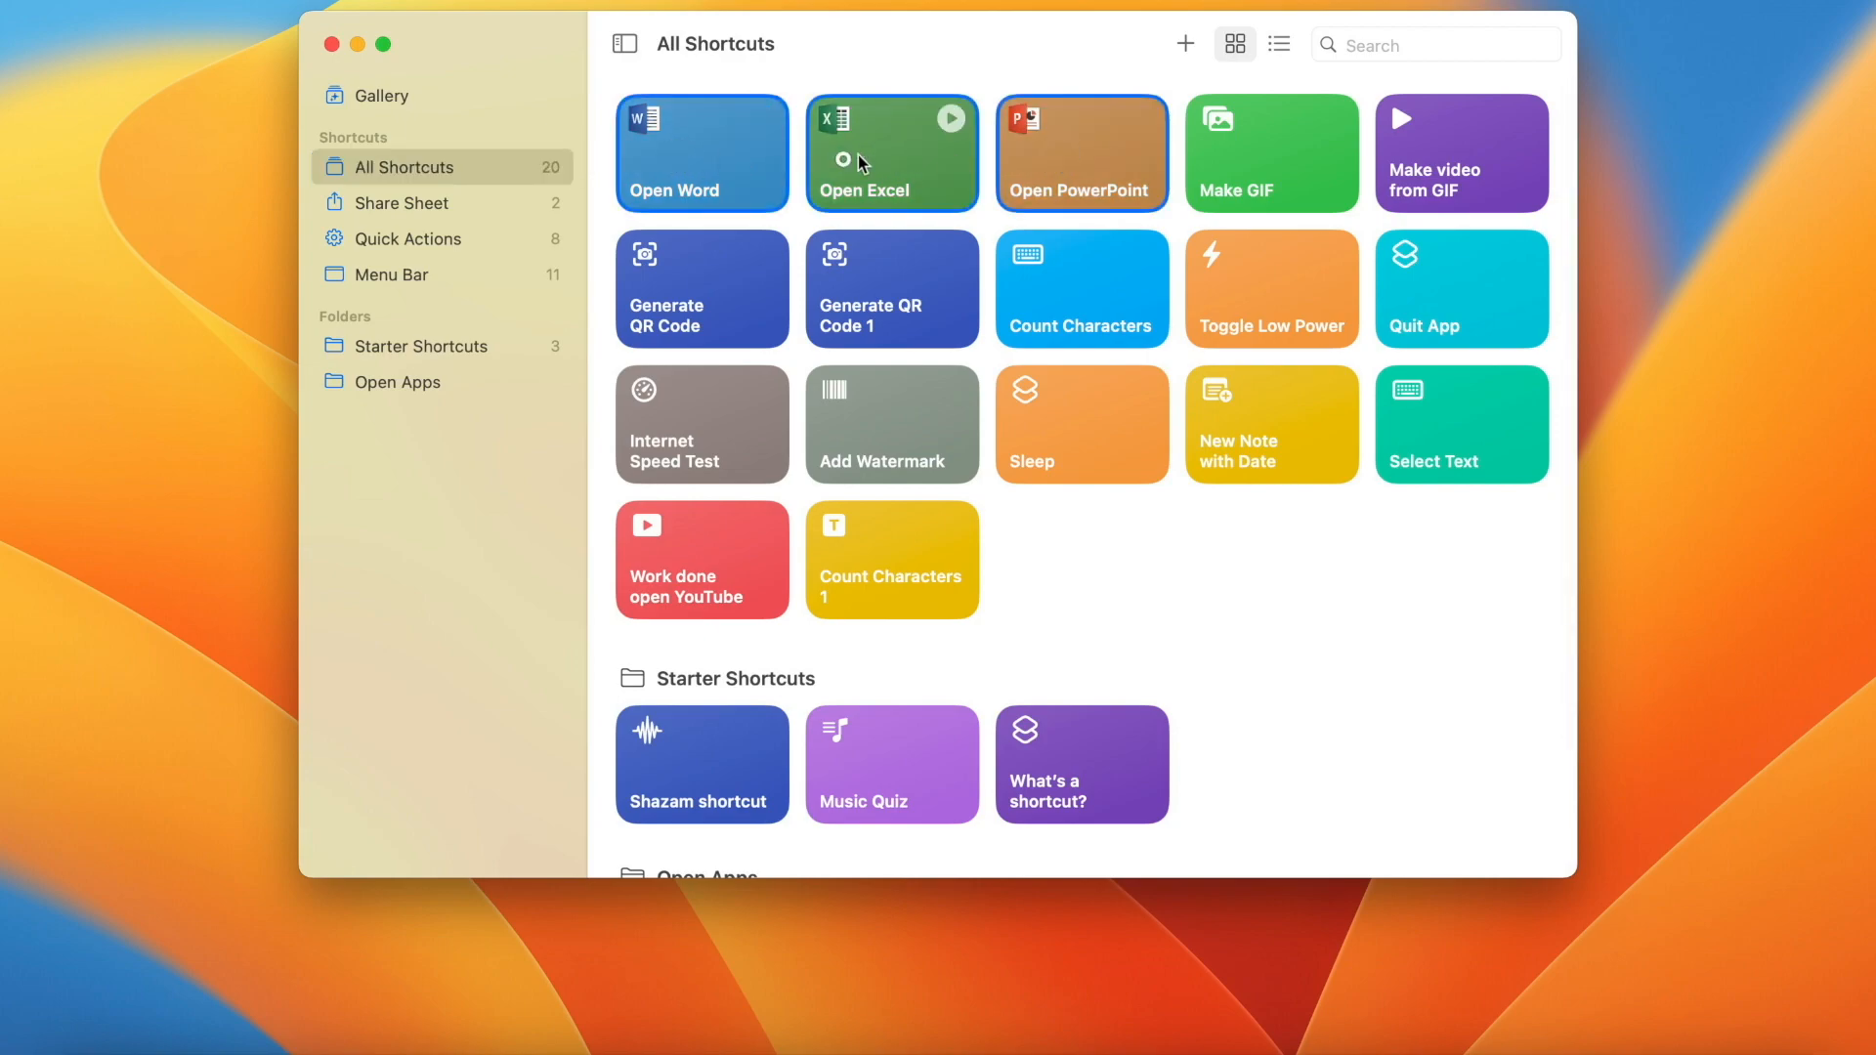
drag(850, 159, 423, 383)
click(414, 381)
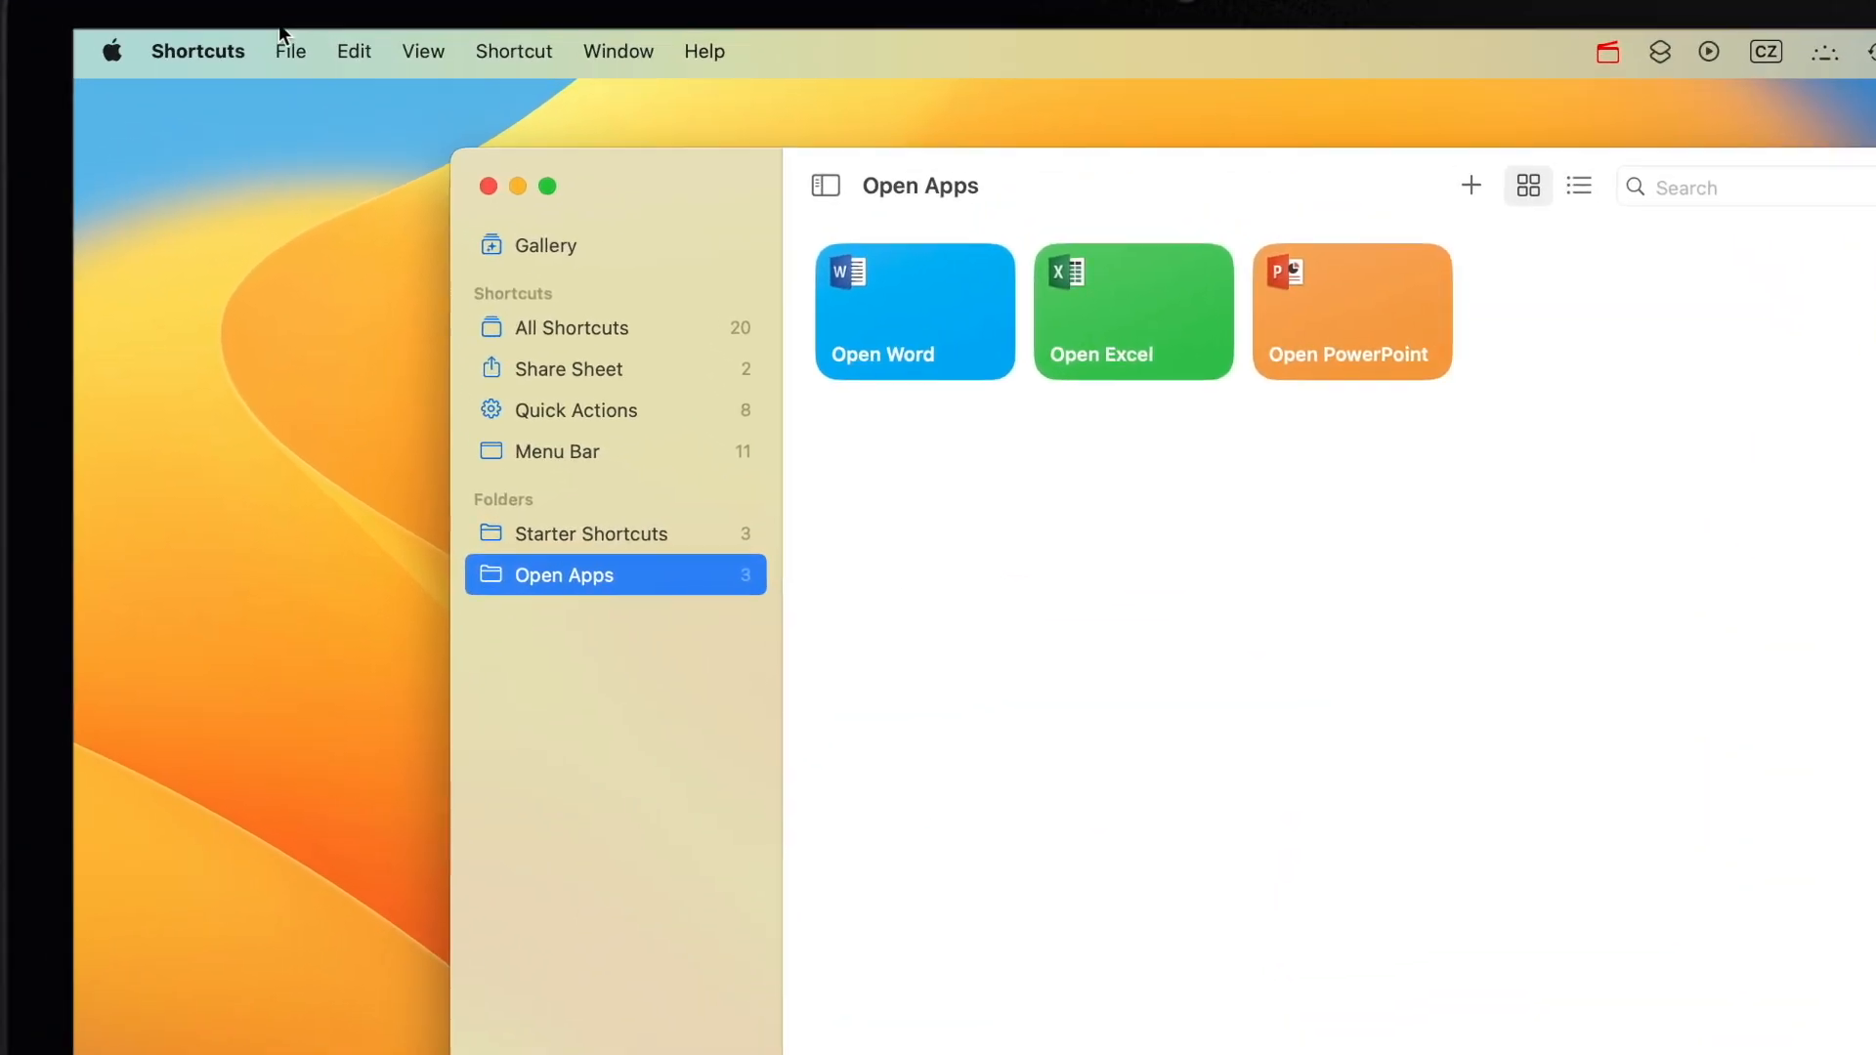
Quit the Shortcuts app and check Finder's Services list for the app-opening shortcuts and their key combinations
click(196, 50)
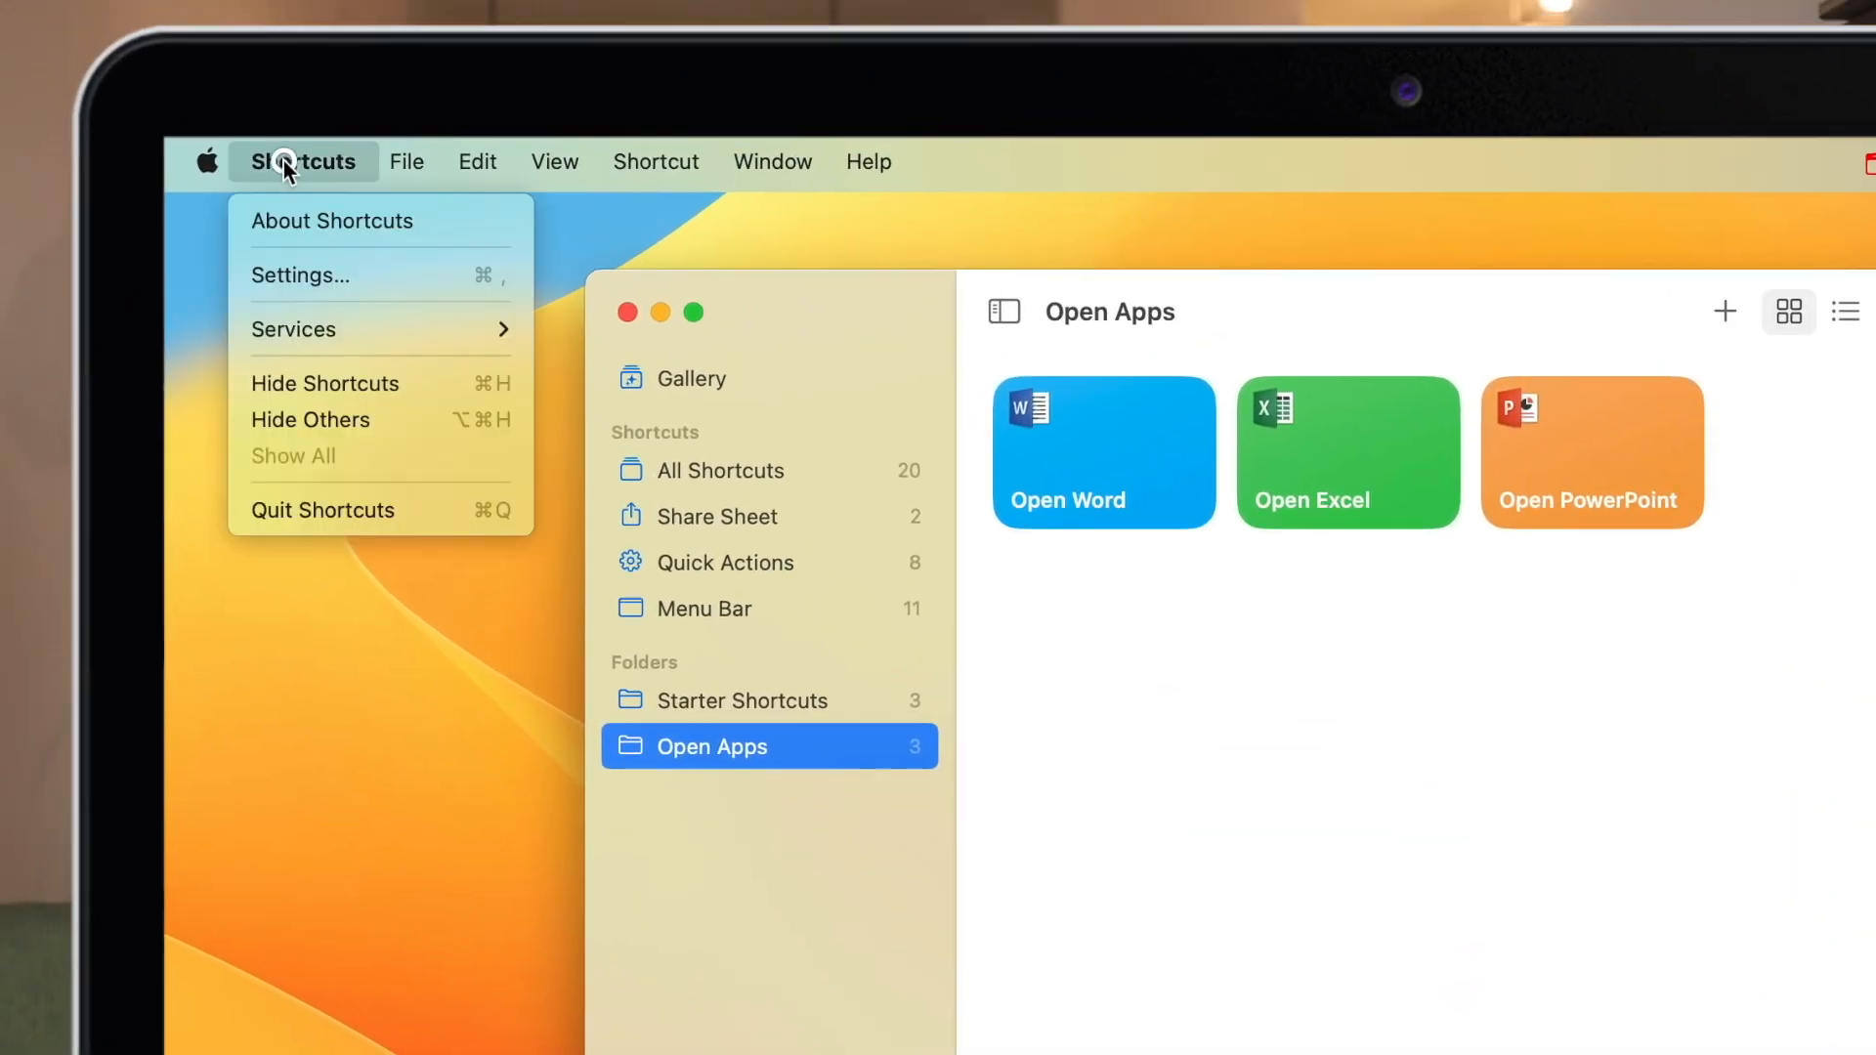
click(326, 509)
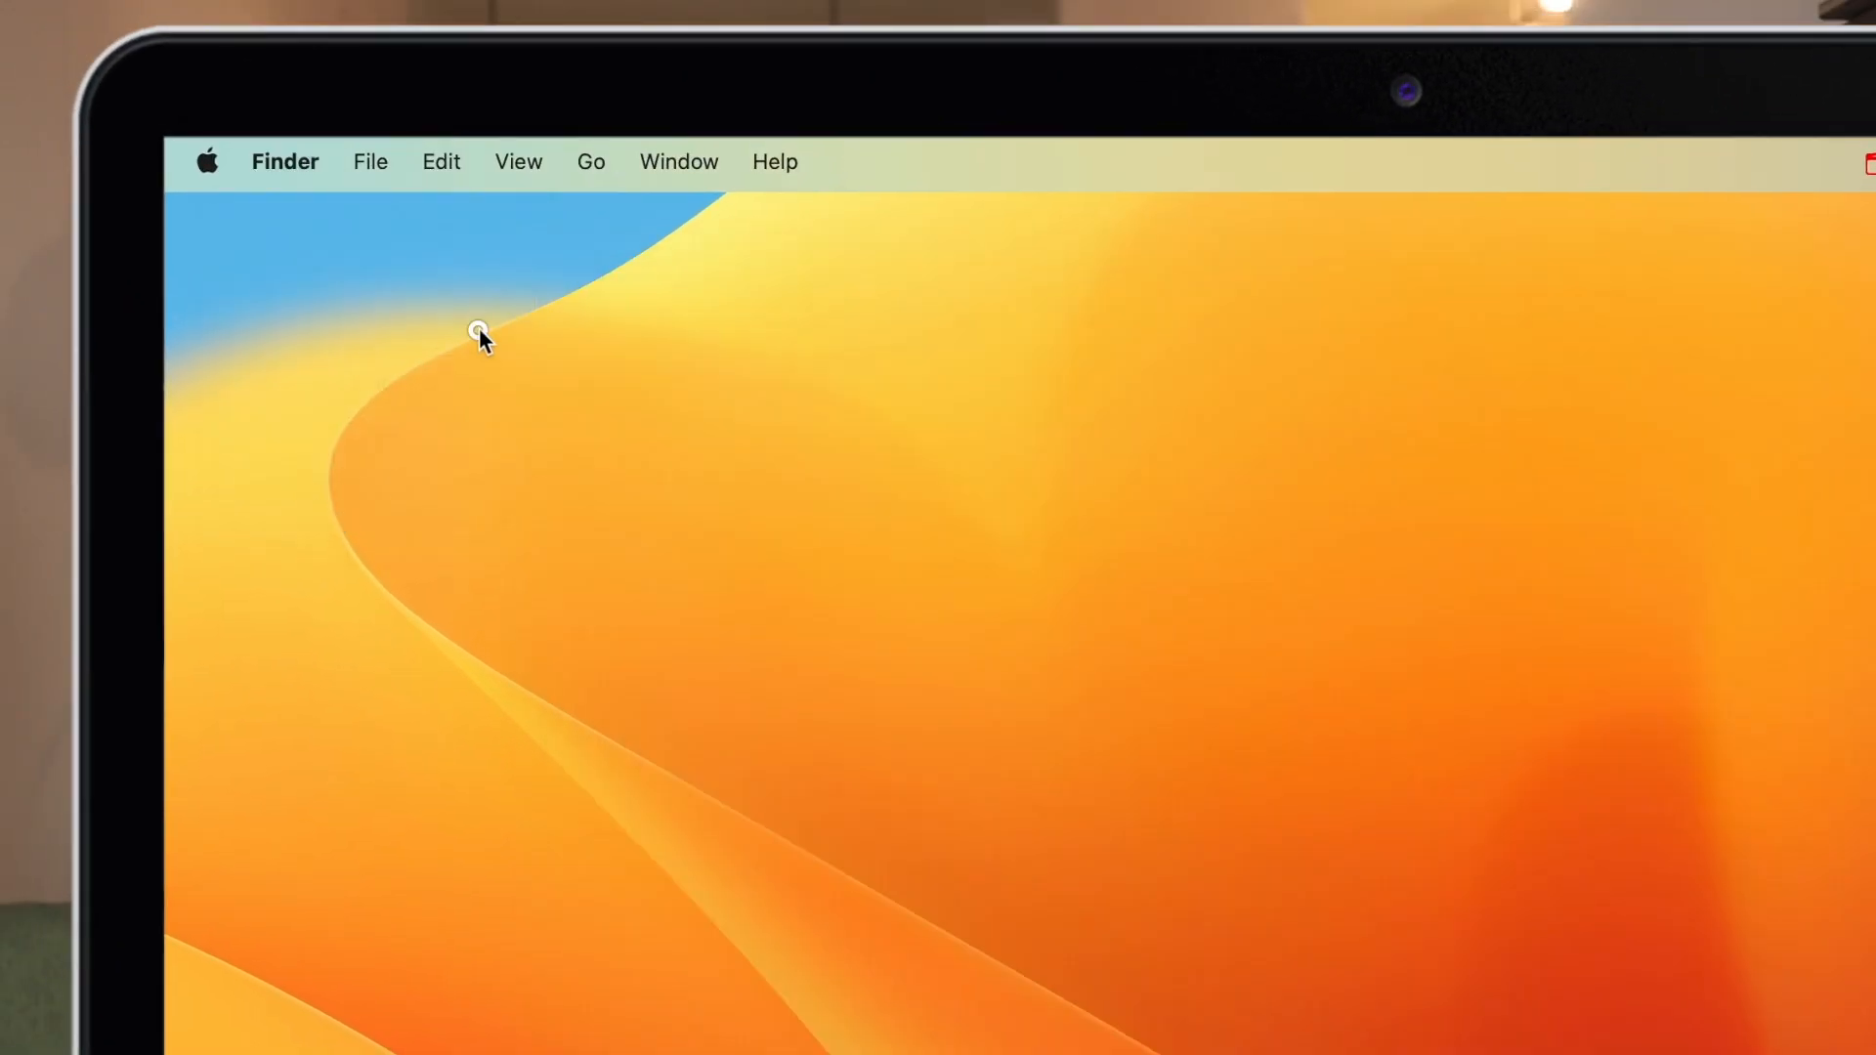
click(281, 160)
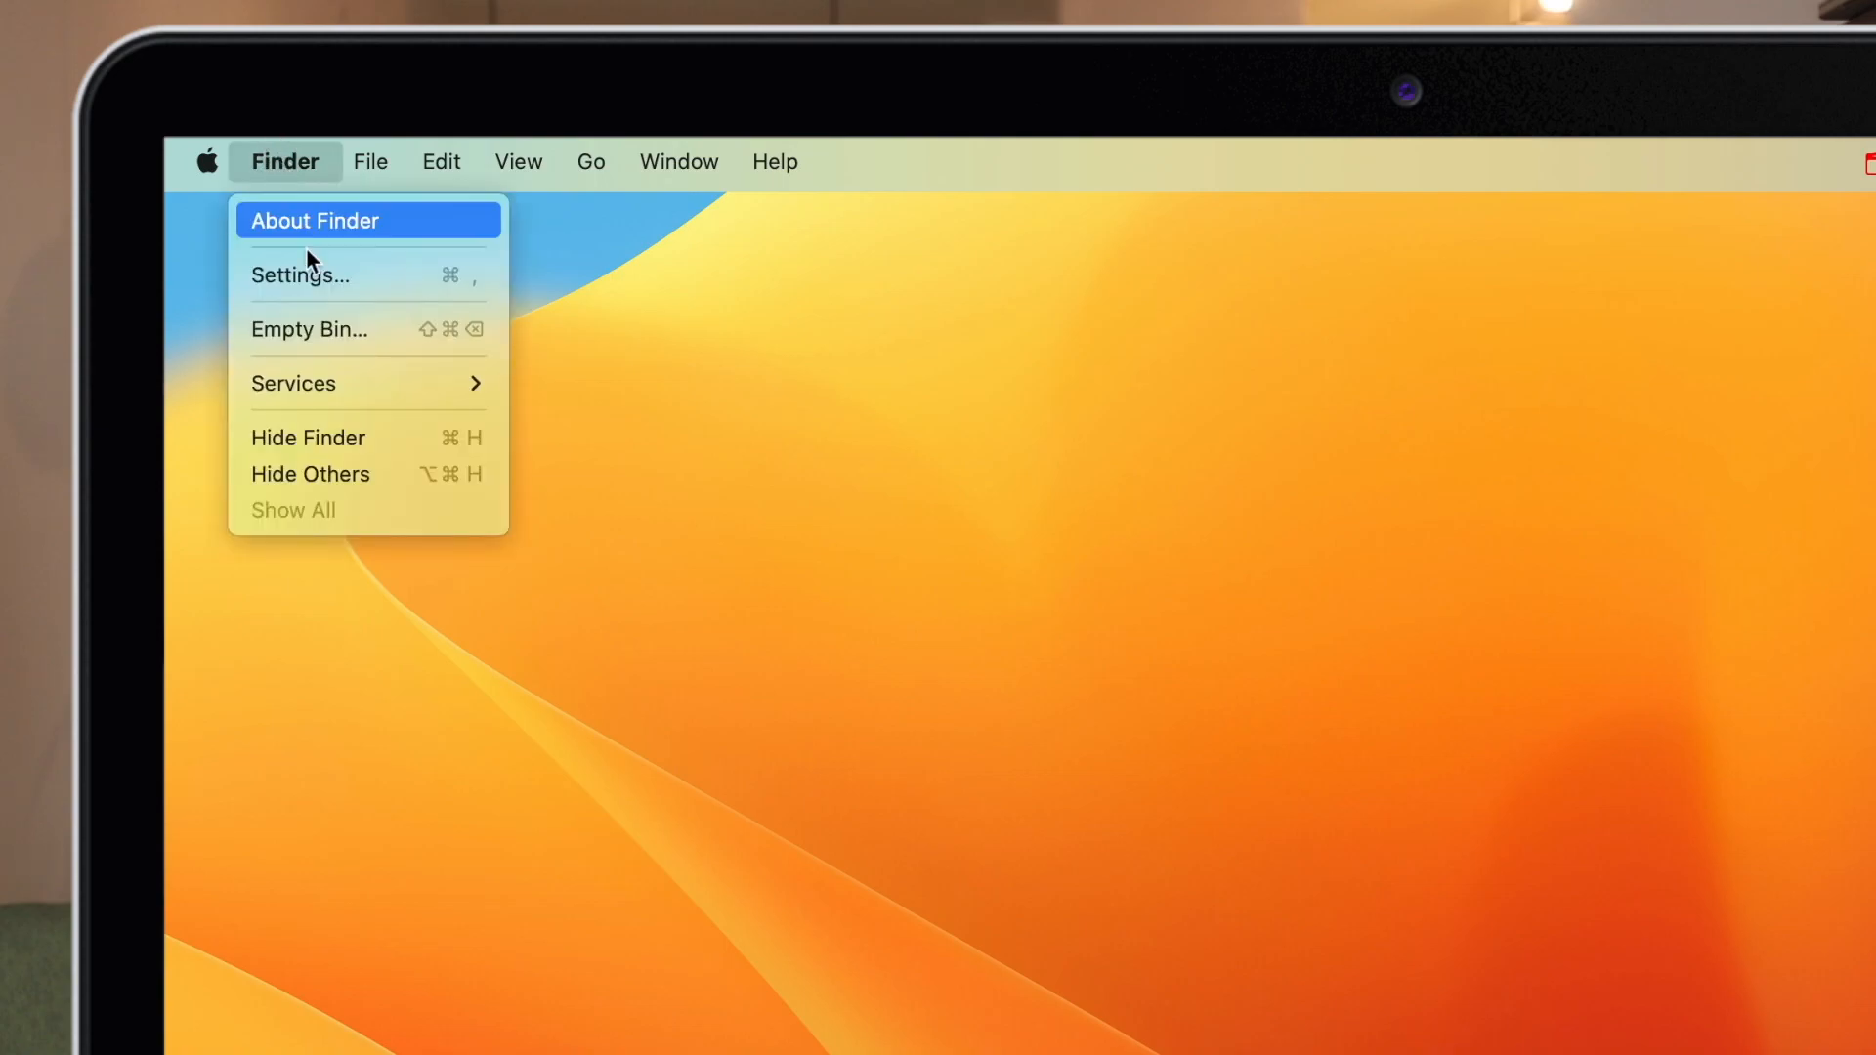
mouse_move(350, 379)
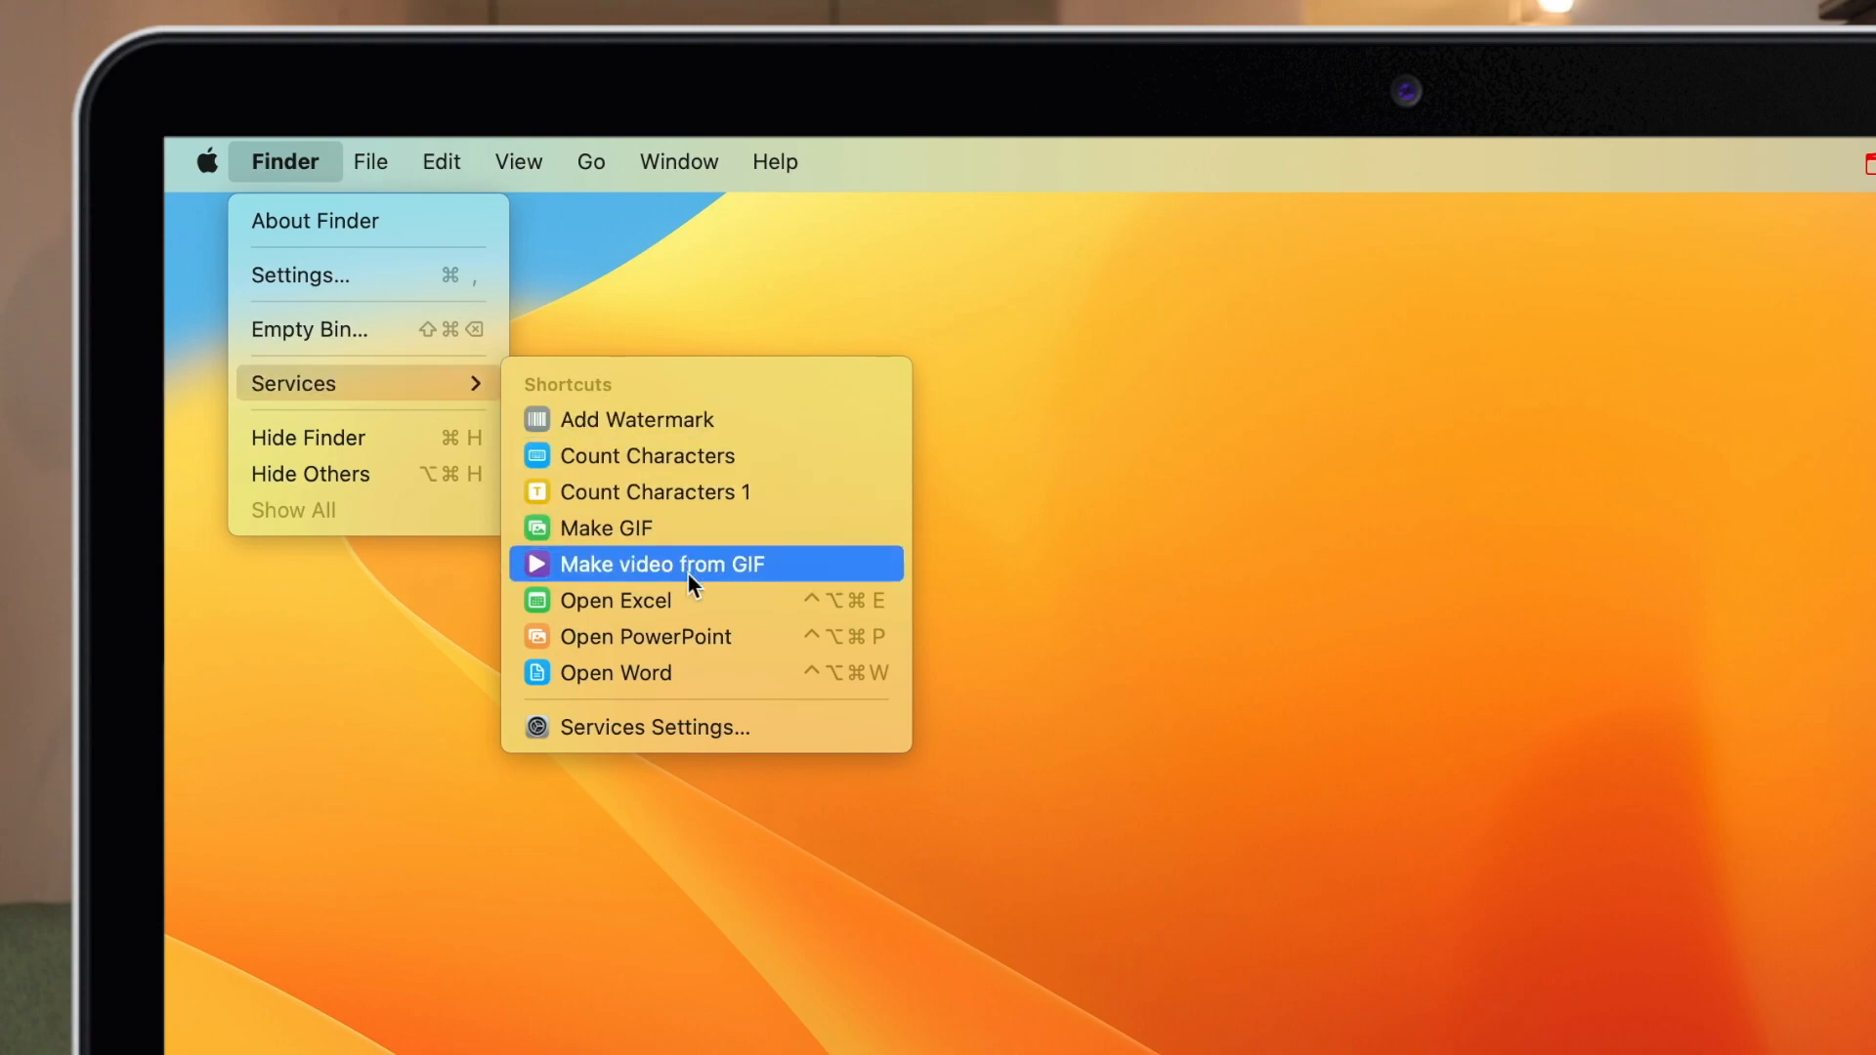
click(1198, 704)
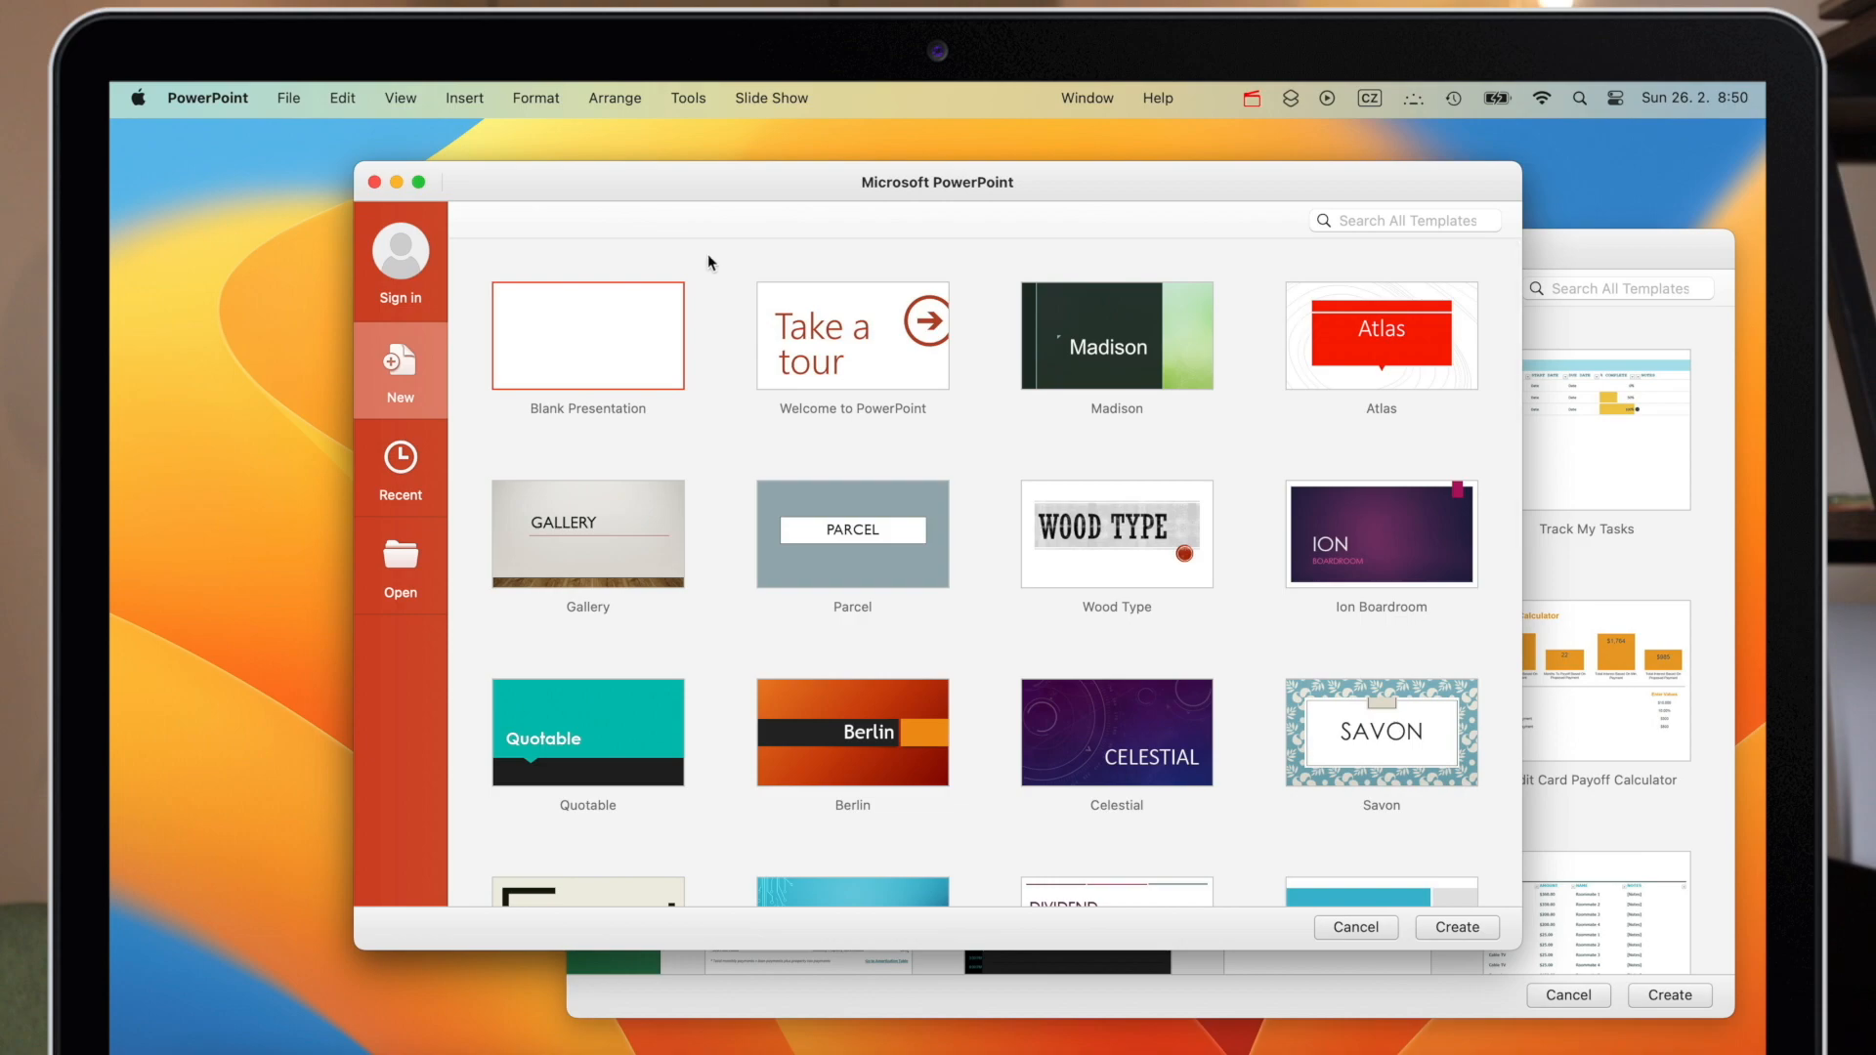
Move the Microsoft PowerPoint window away from the Word and Excel windows behind it
drag(662, 189, 489, 337)
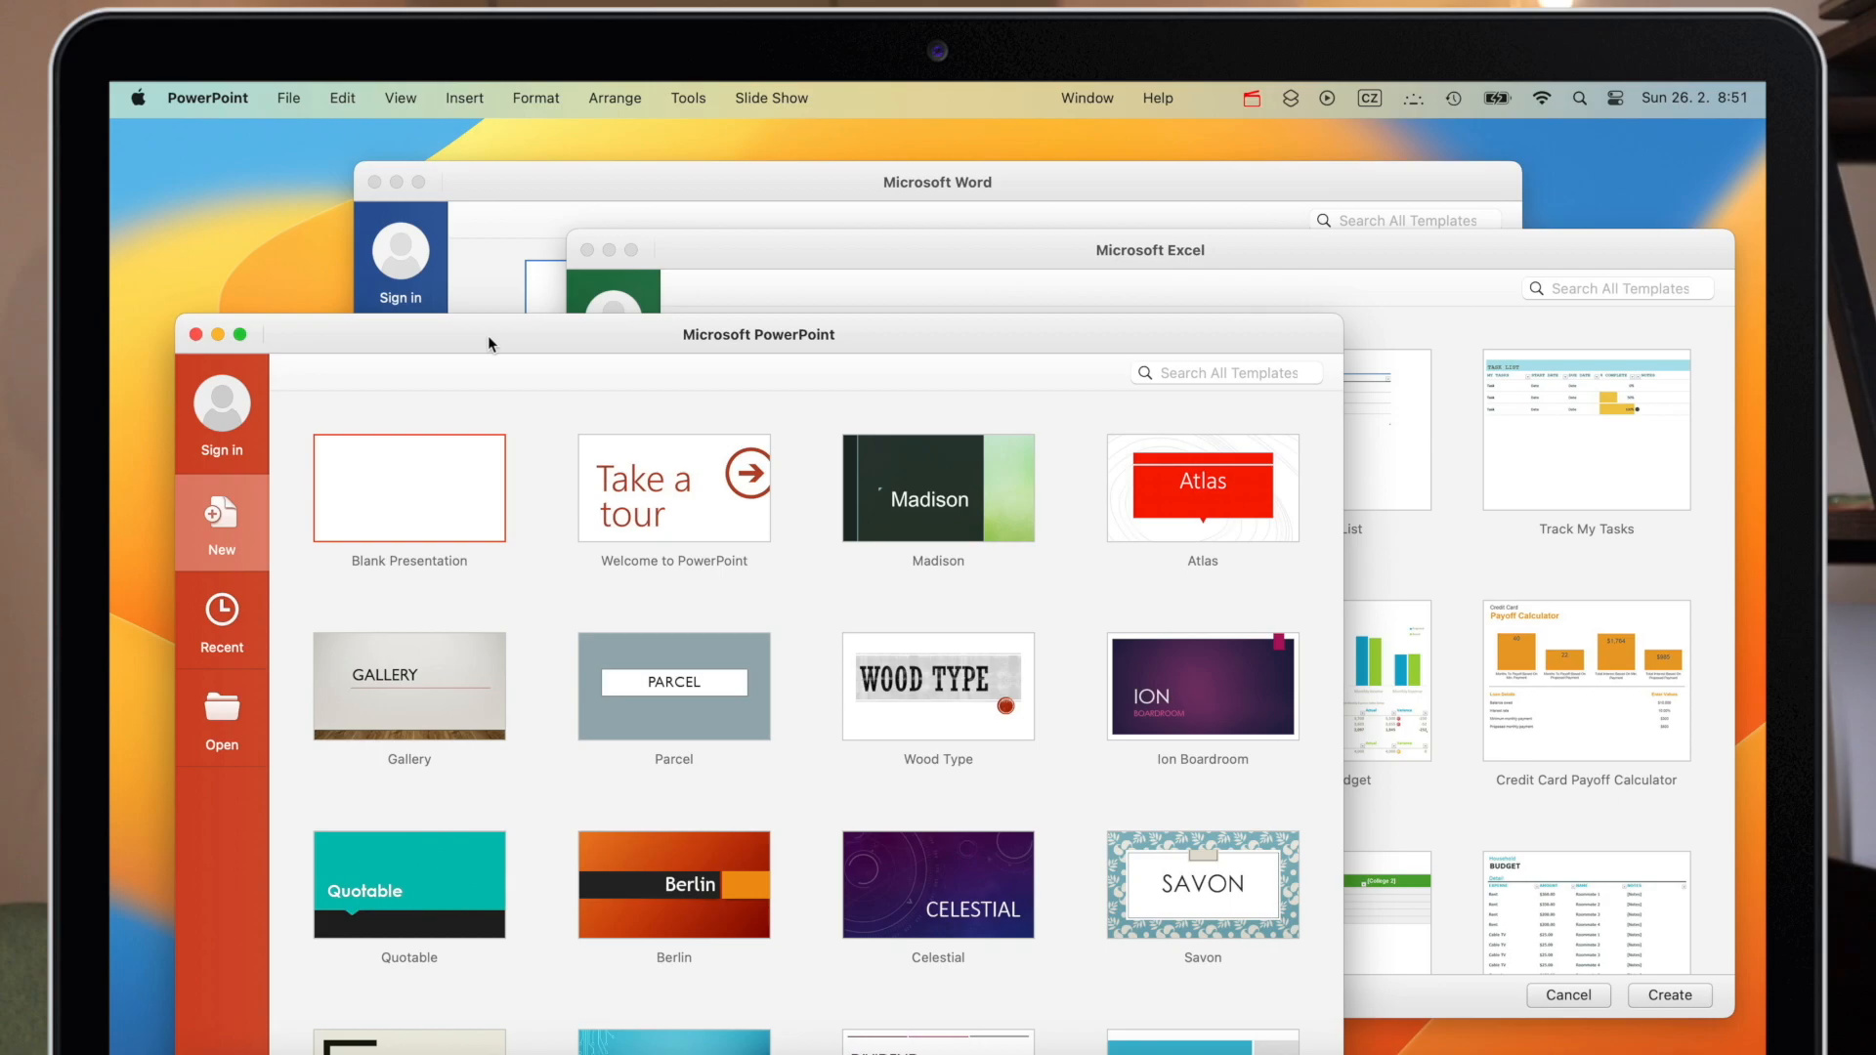
Switch to System Settings and display the Services keyboard shortcuts with the Shortcuts group expanded to the app-opening entries
click(575, 1050)
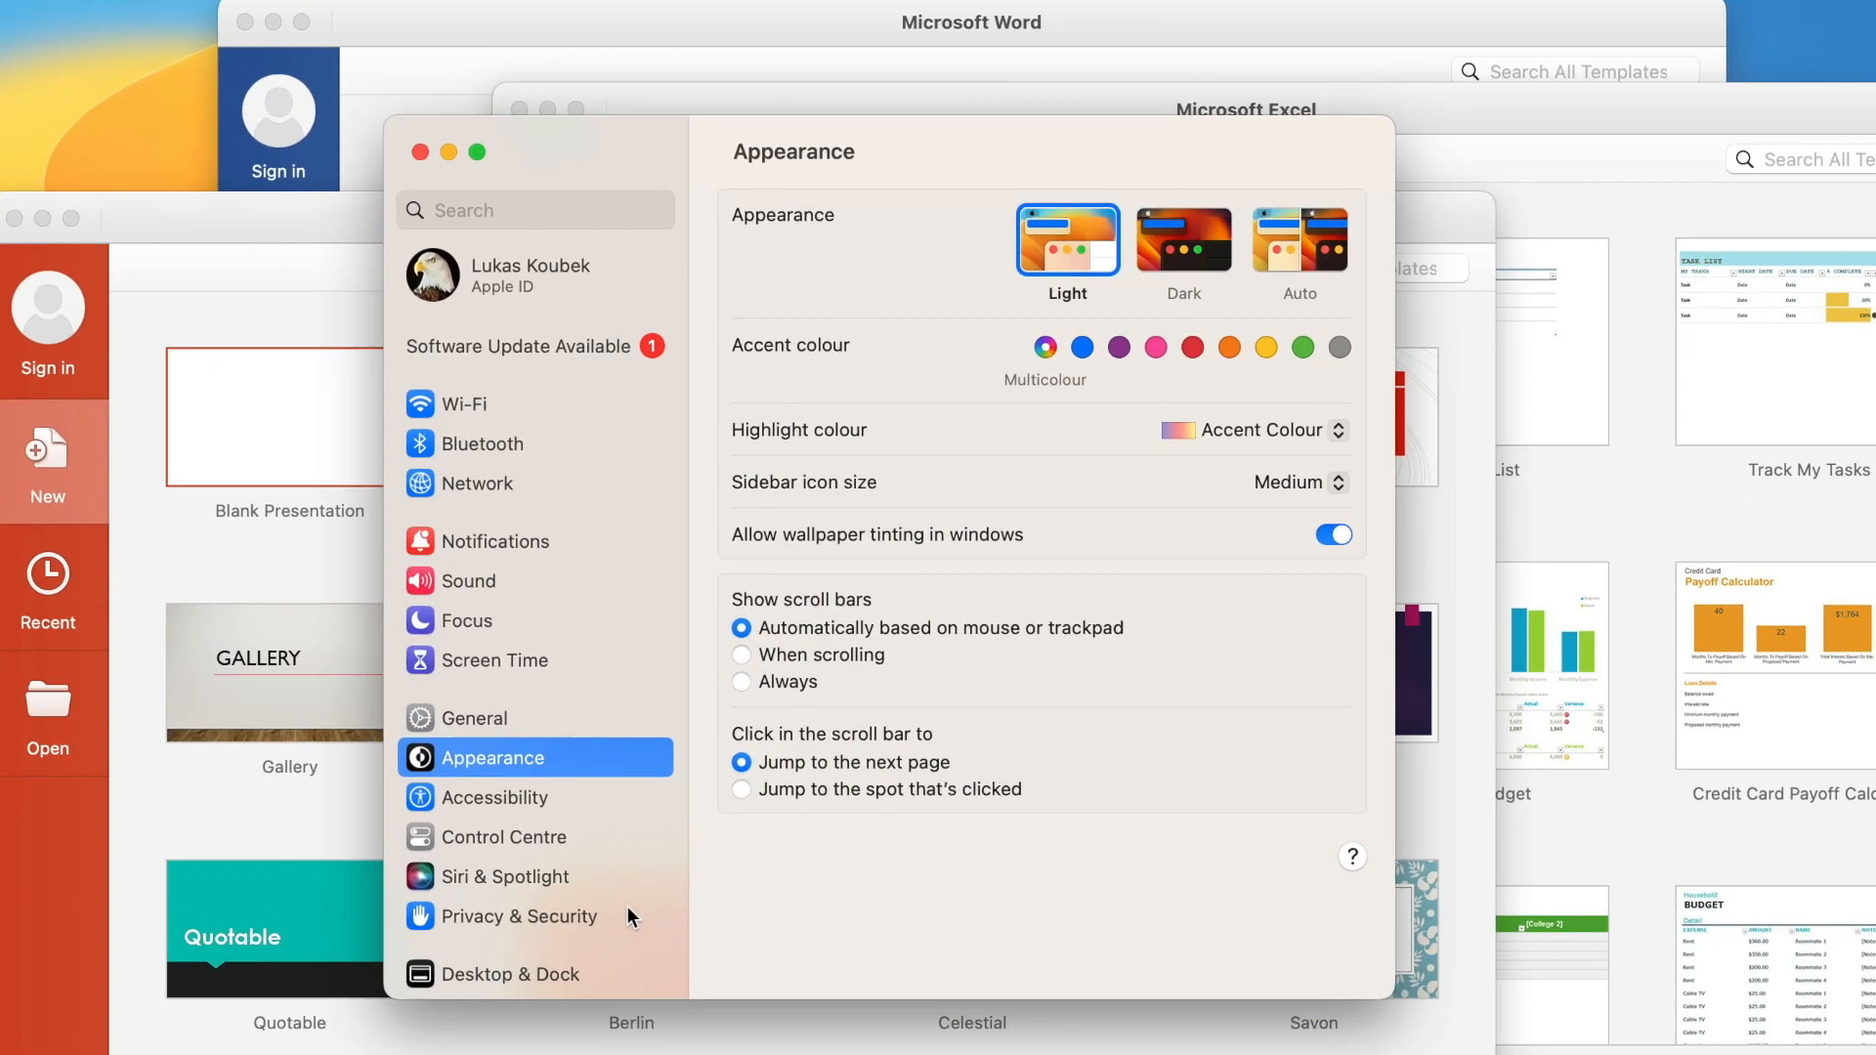
scroll(670, 851, down, 5)
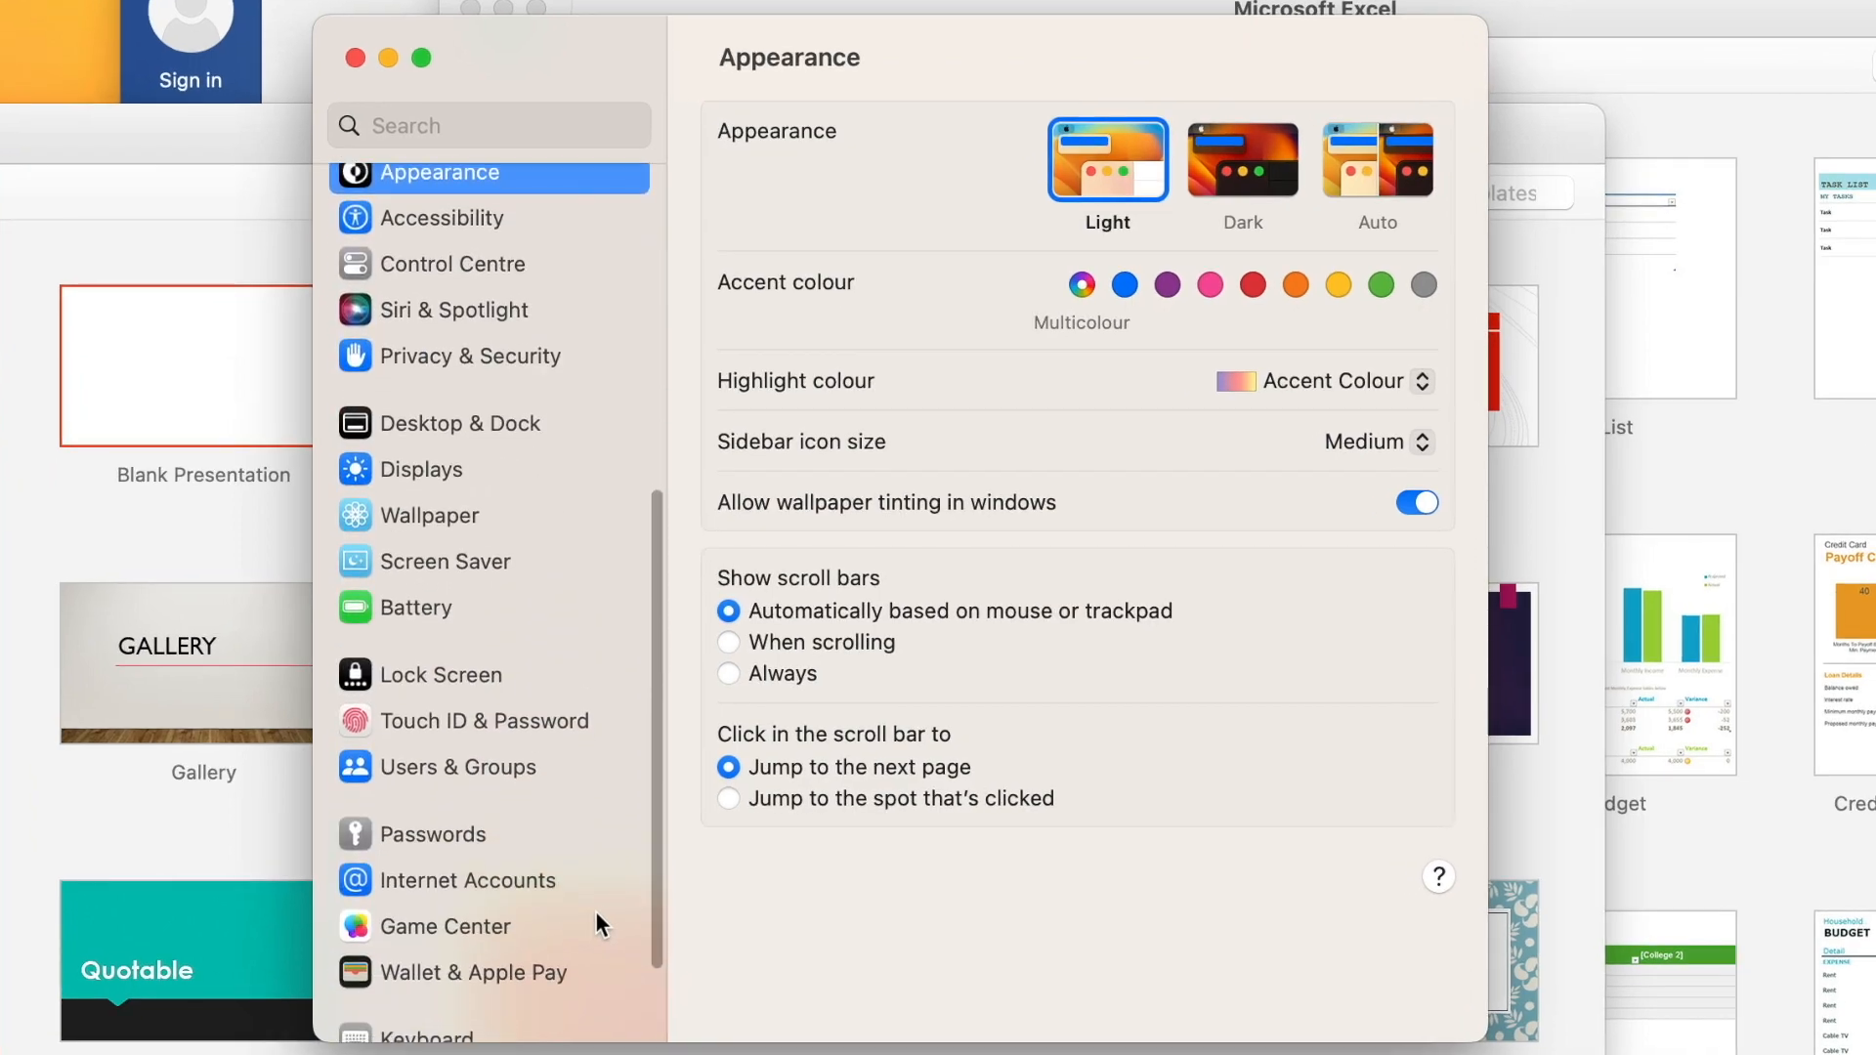
scroll(595, 926, down, 3)
click(447, 912)
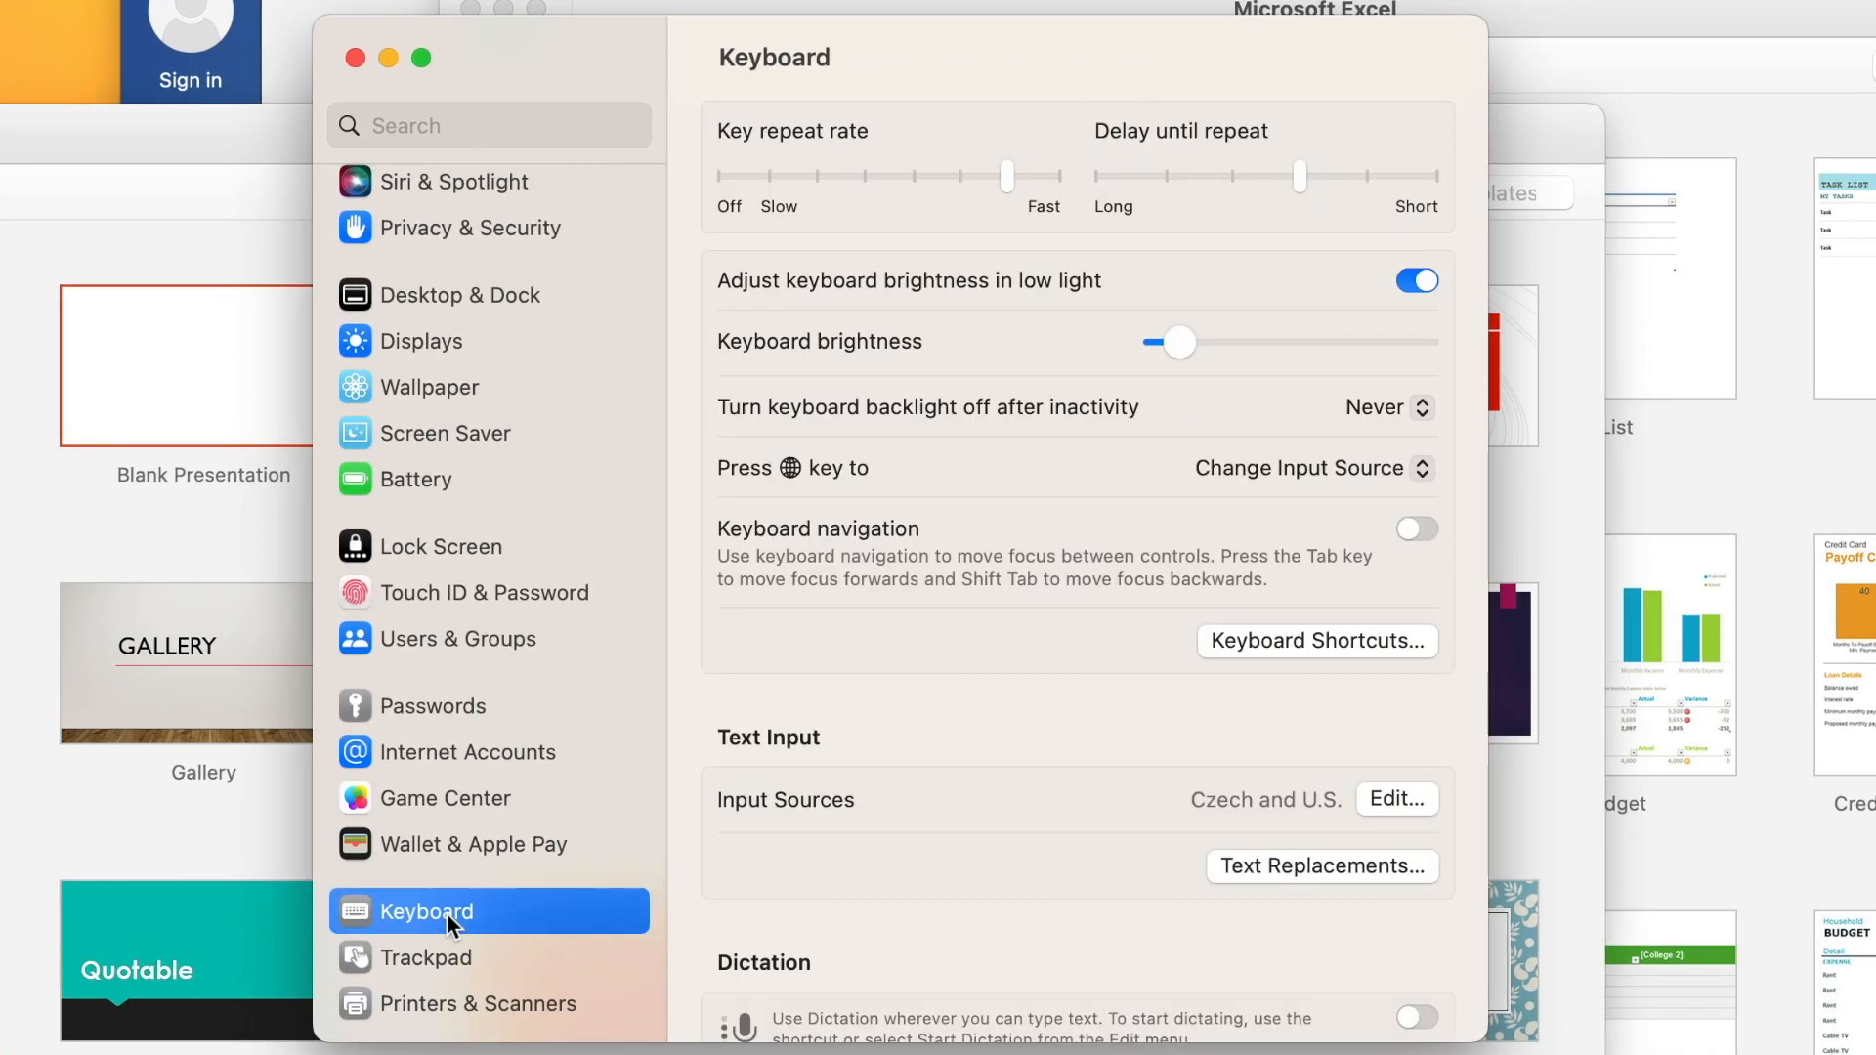
click(1304, 640)
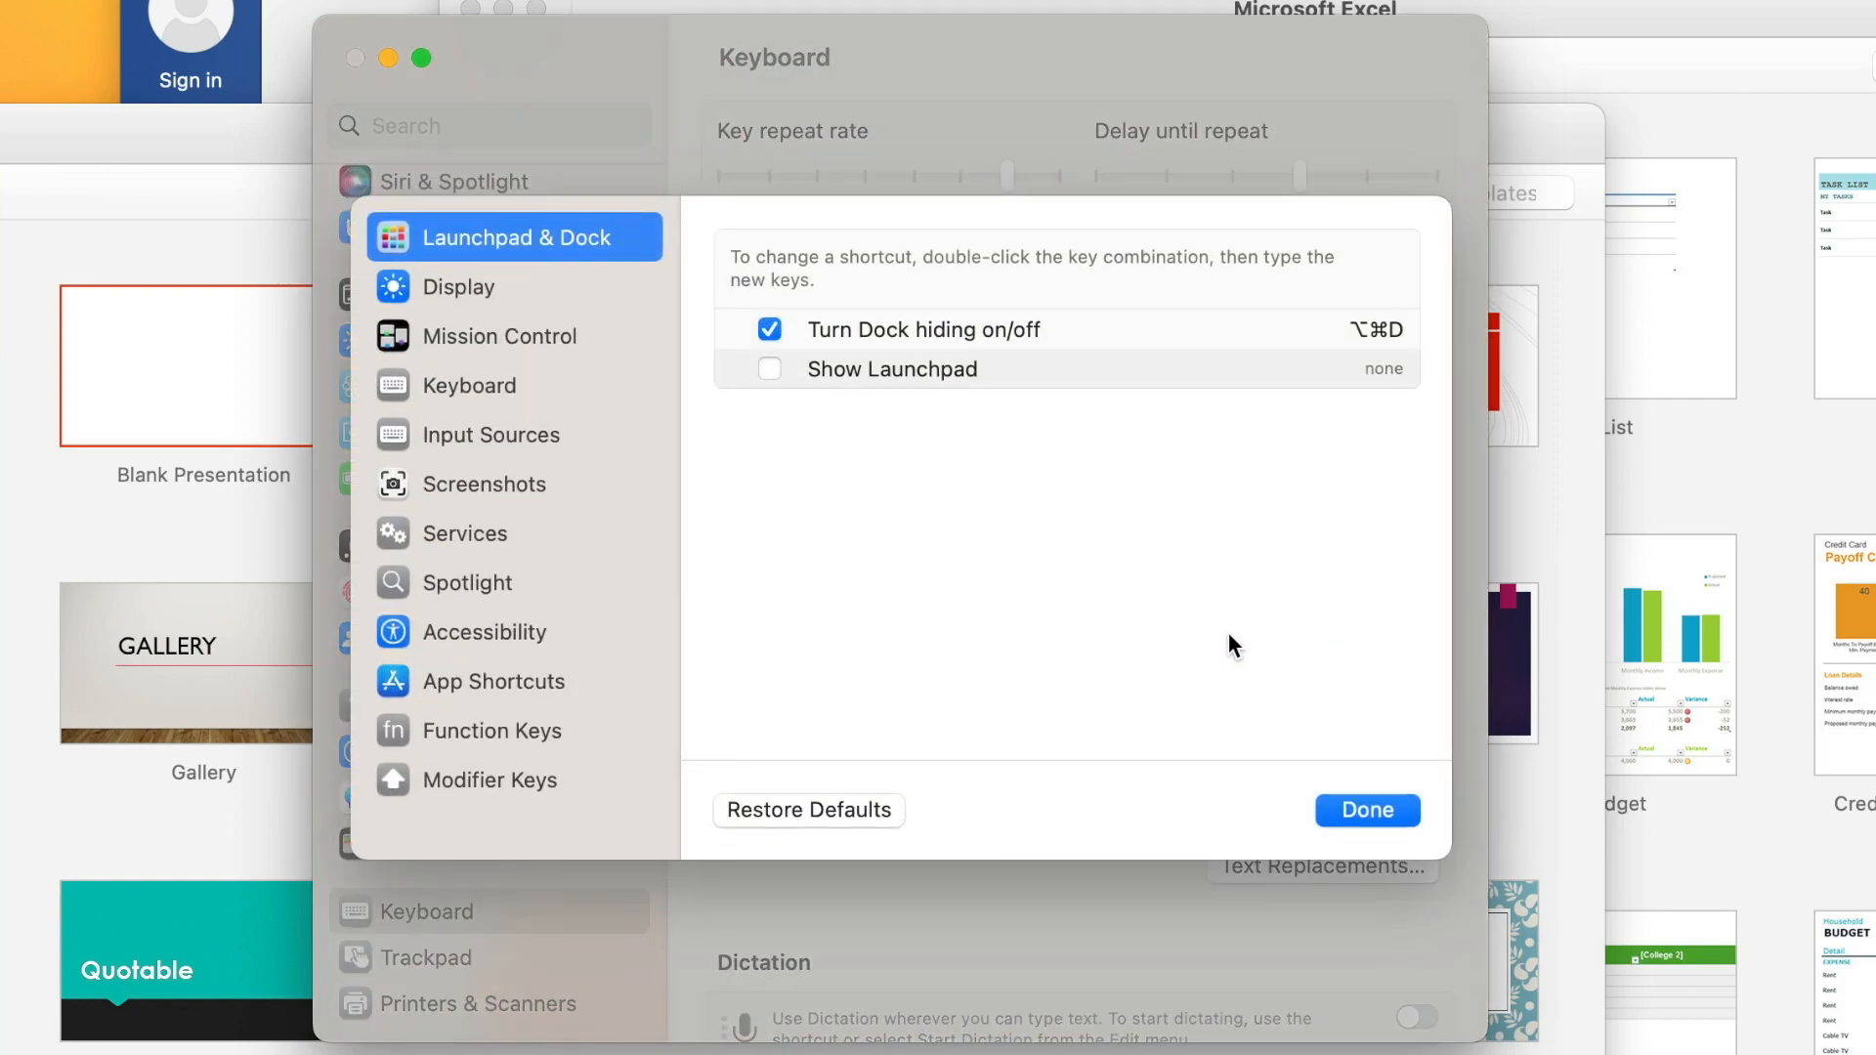
click(480, 527)
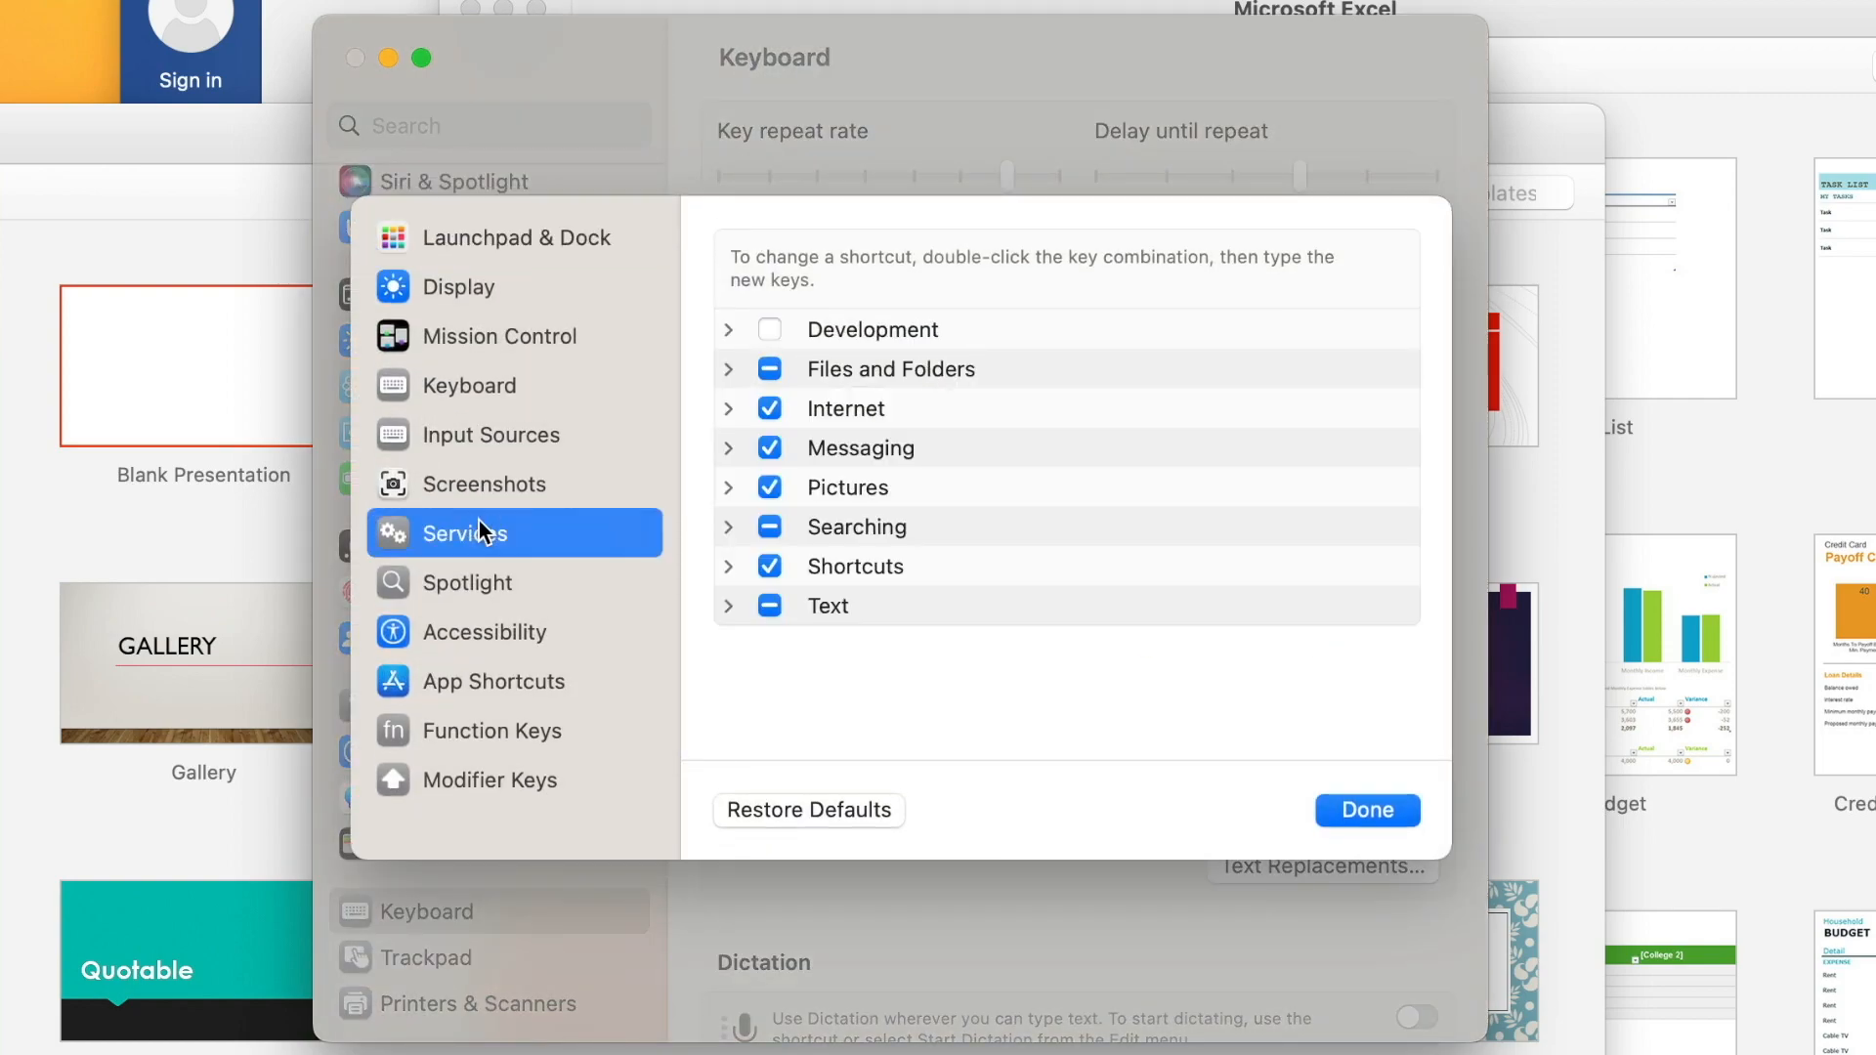
click(728, 567)
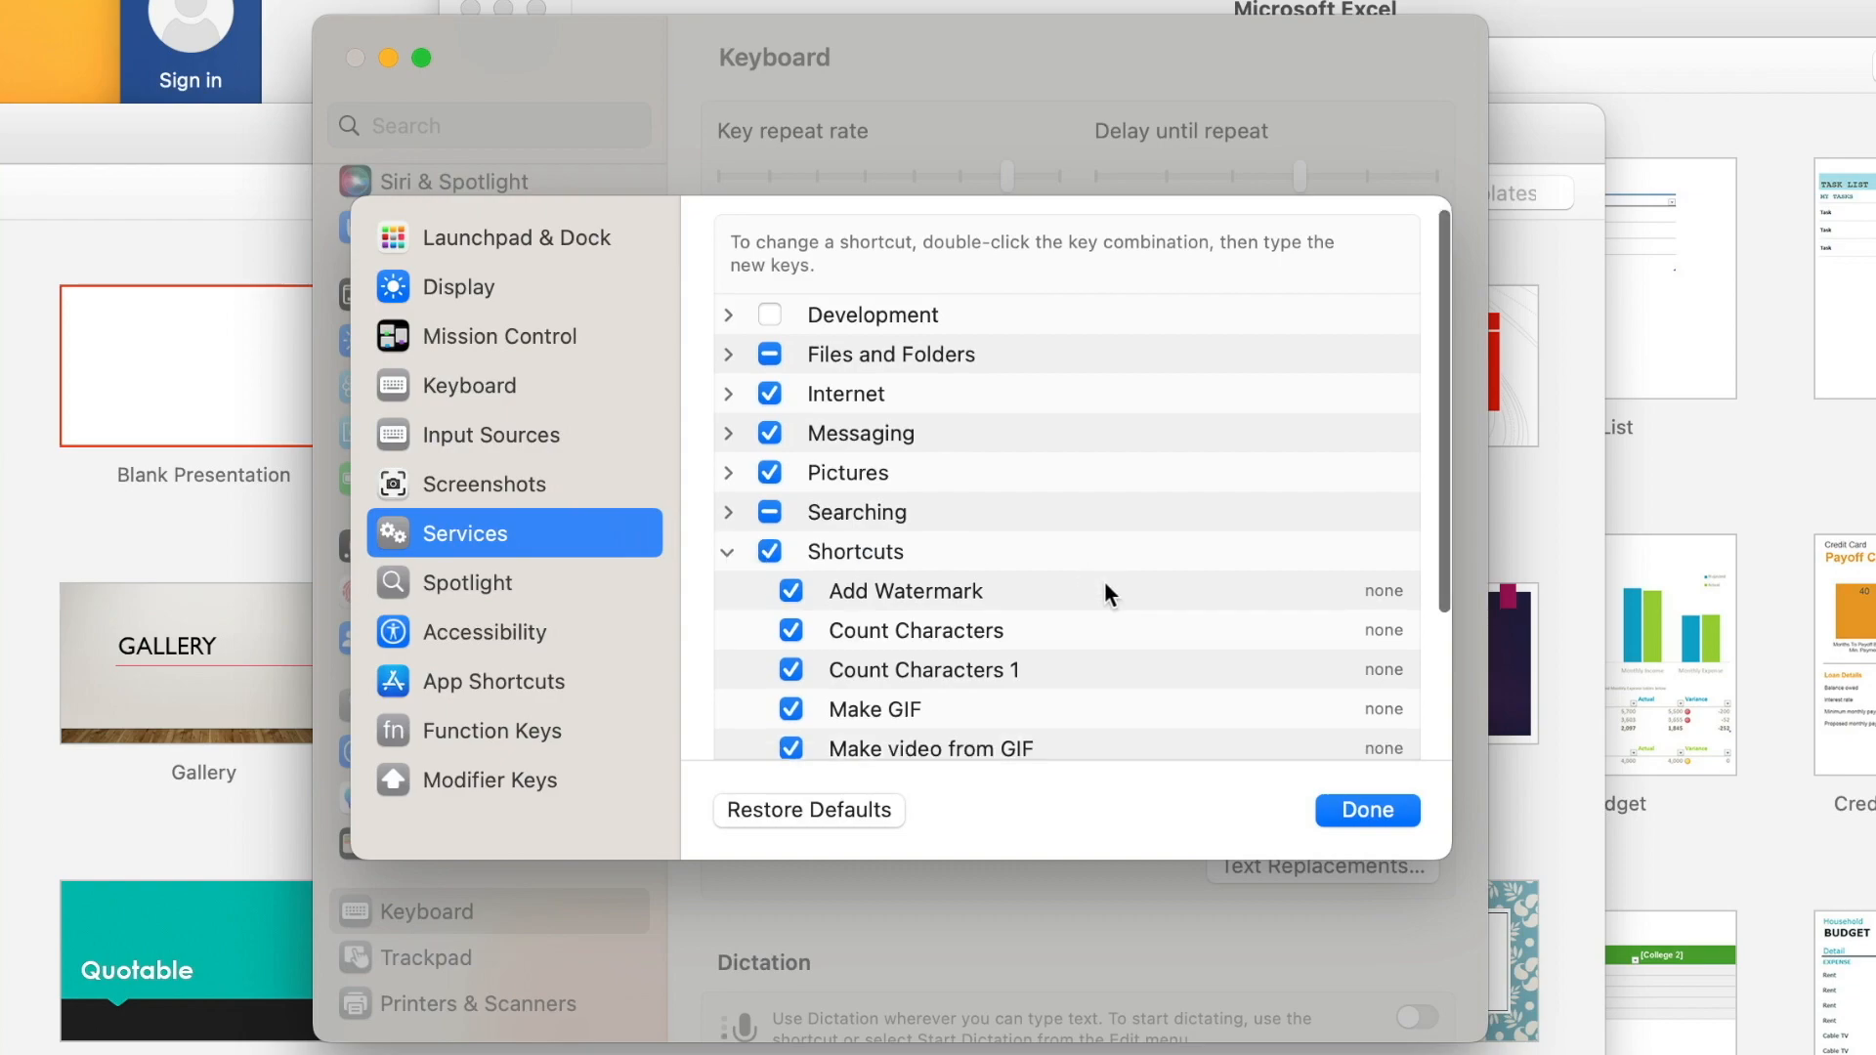
scroll(1104, 586, down, 5)
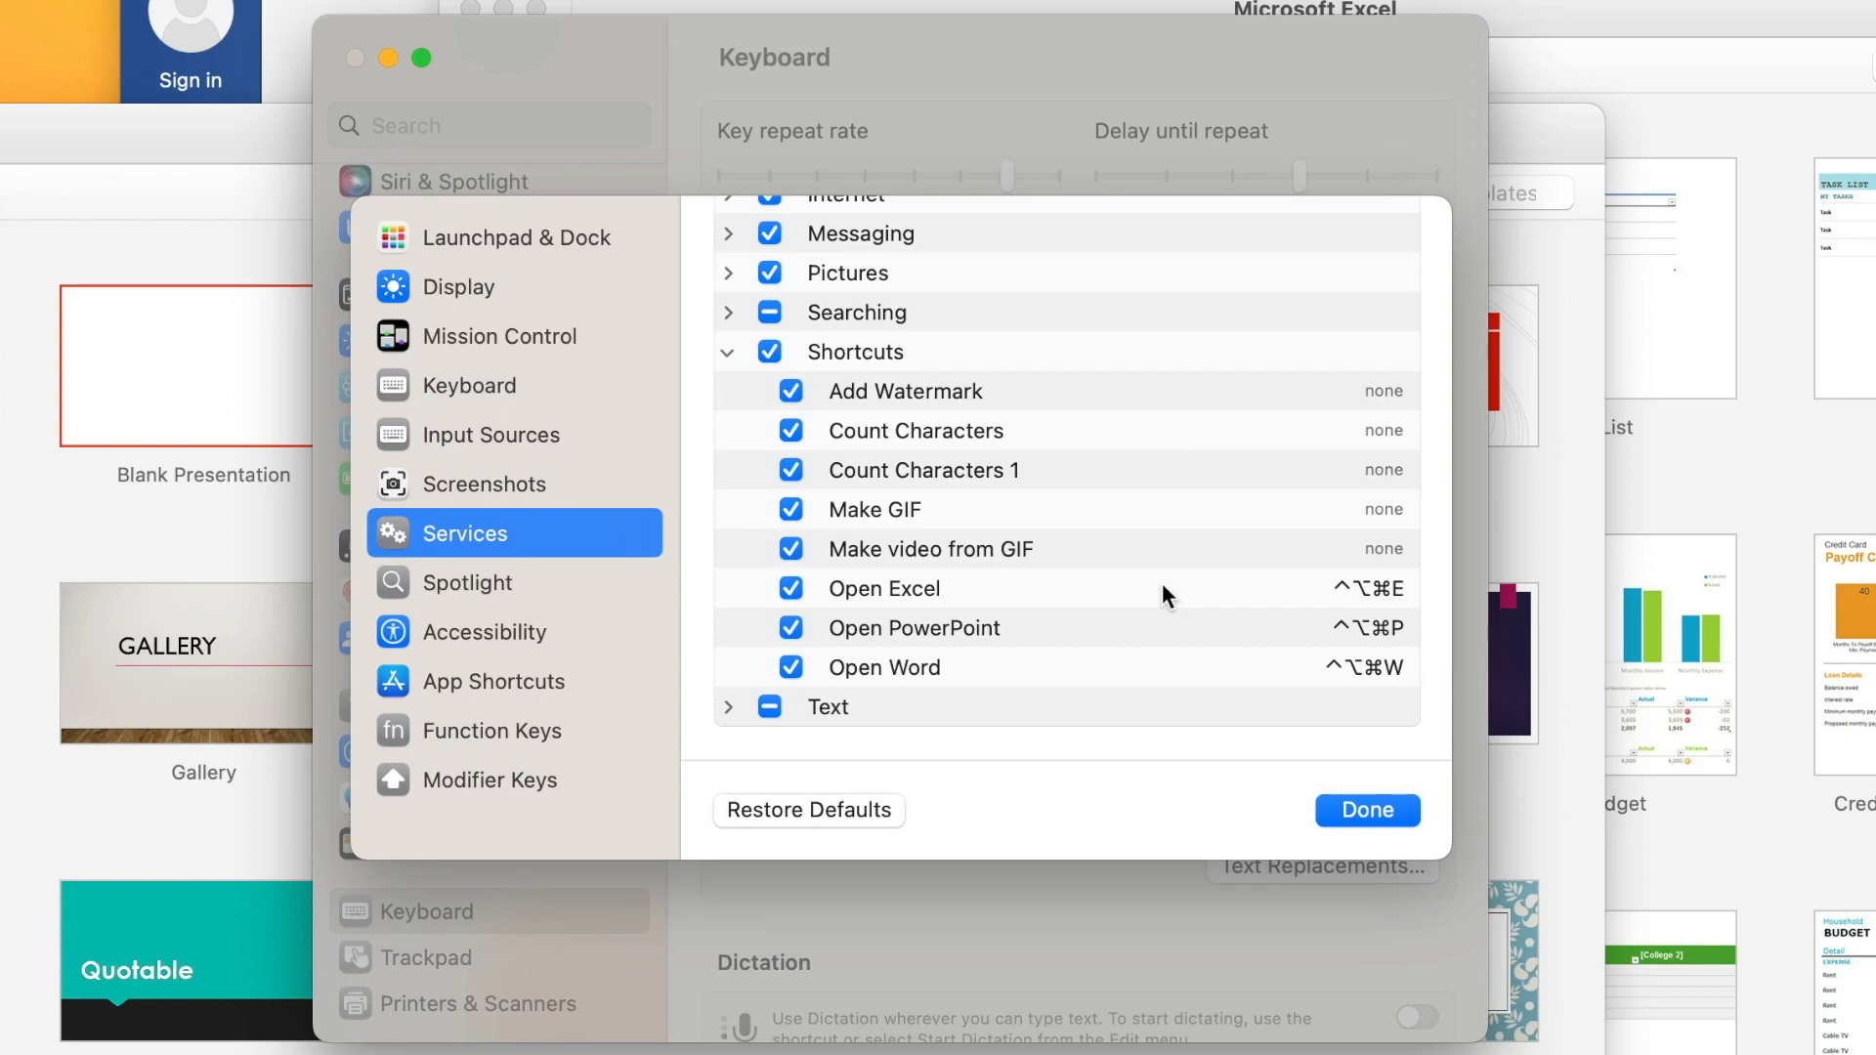
Reassign the service shortcuts to F1 for Open Word, F2 for Open Excel and F3 for Open PowerPoint
click(1357, 588)
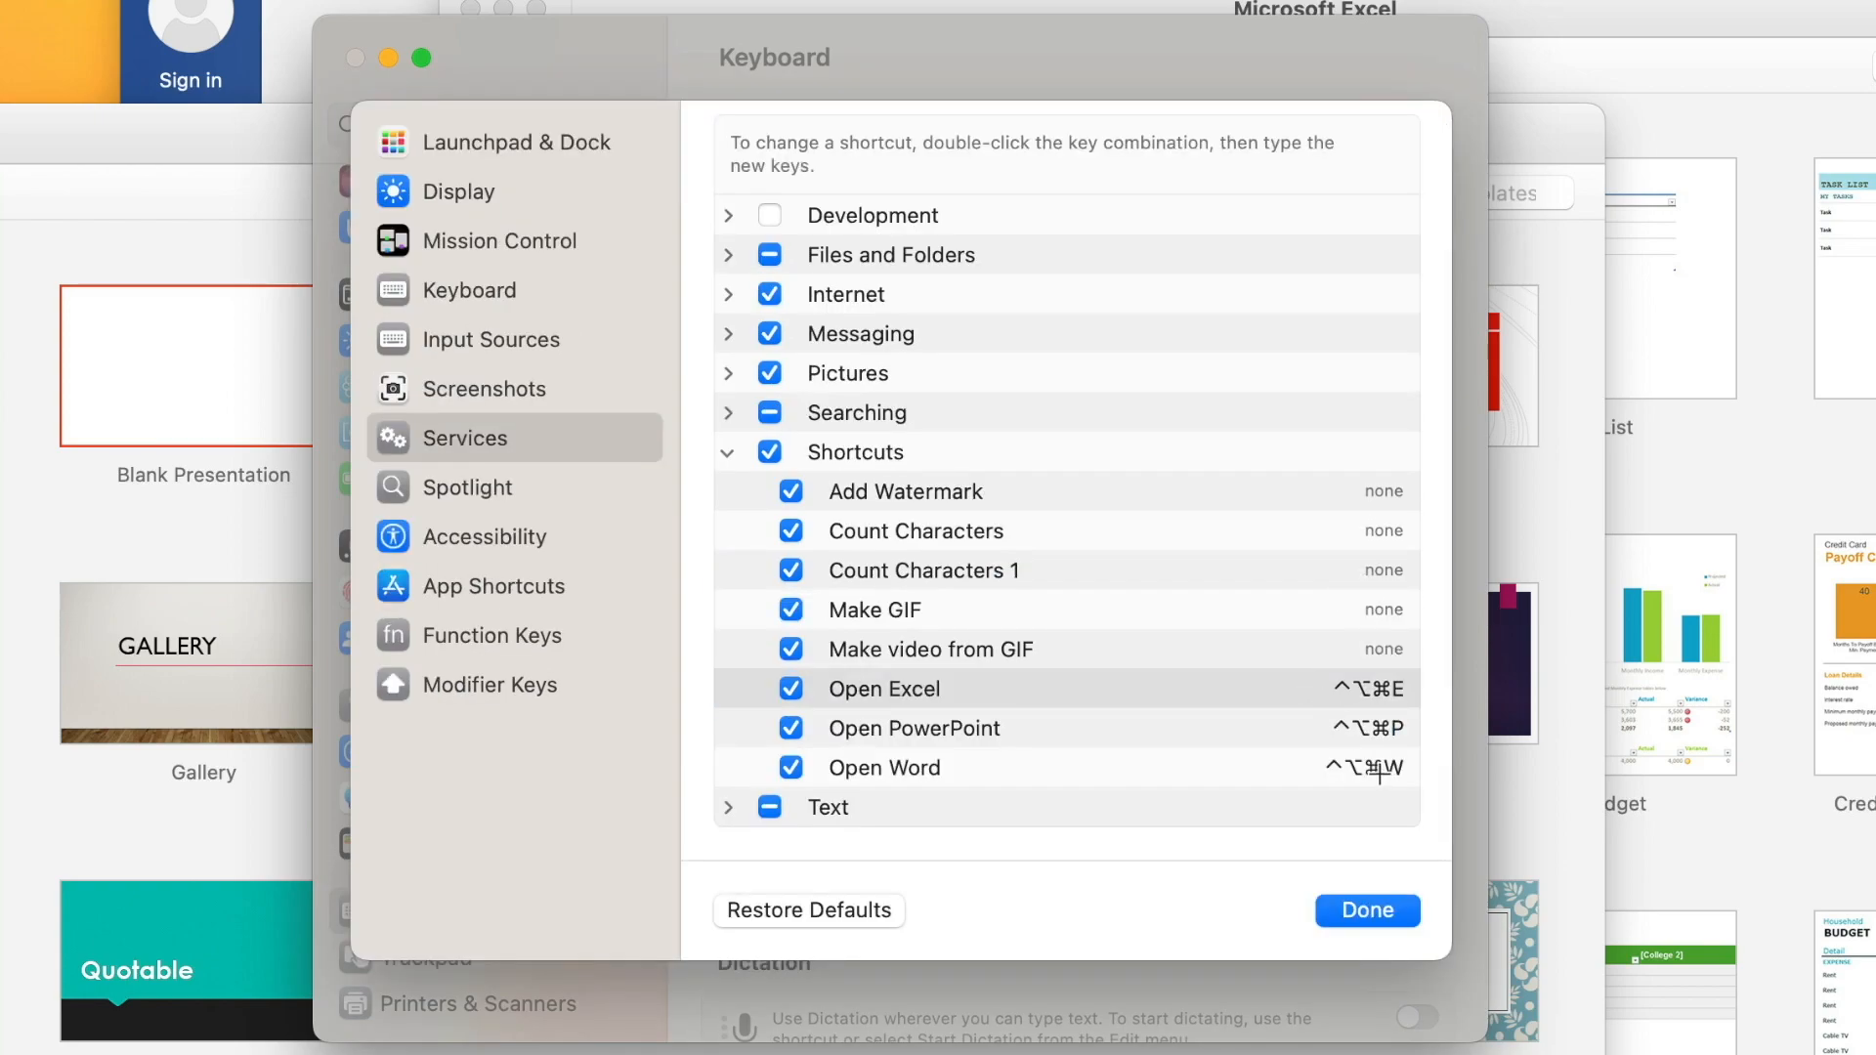
double_click(1377, 769)
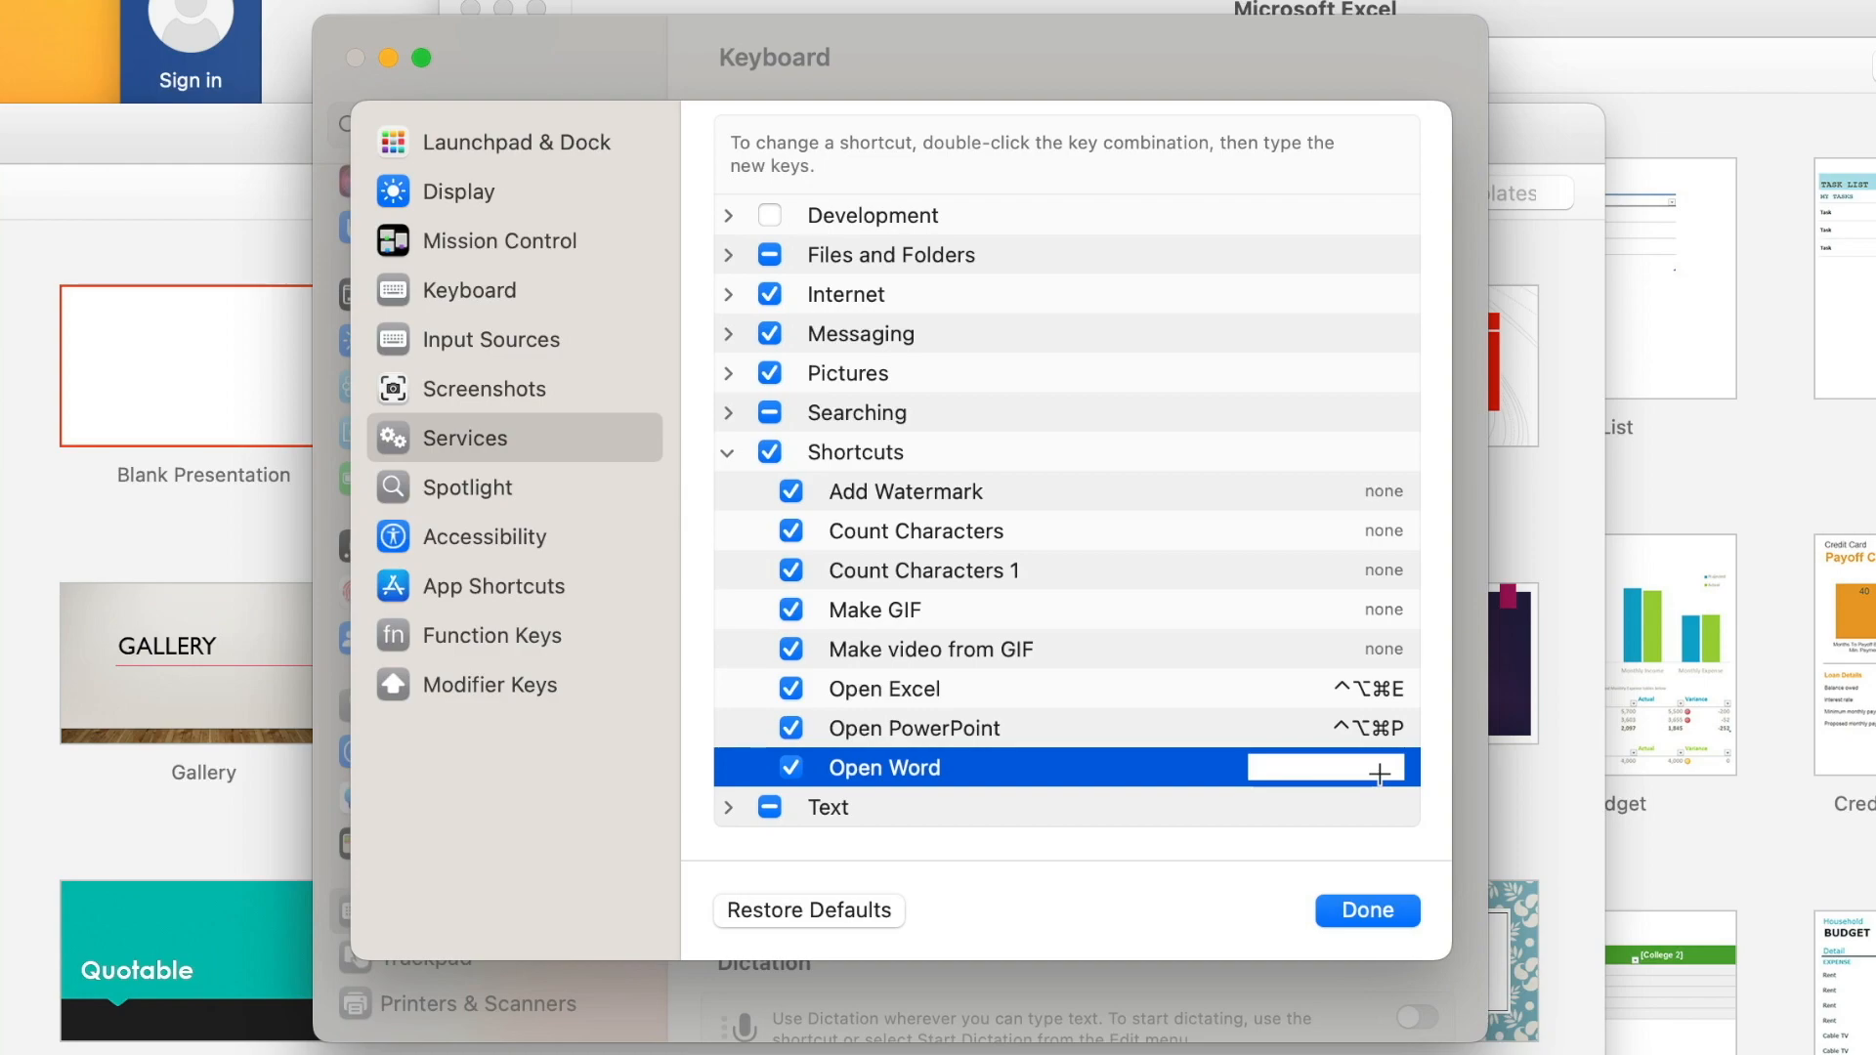
key(F1)
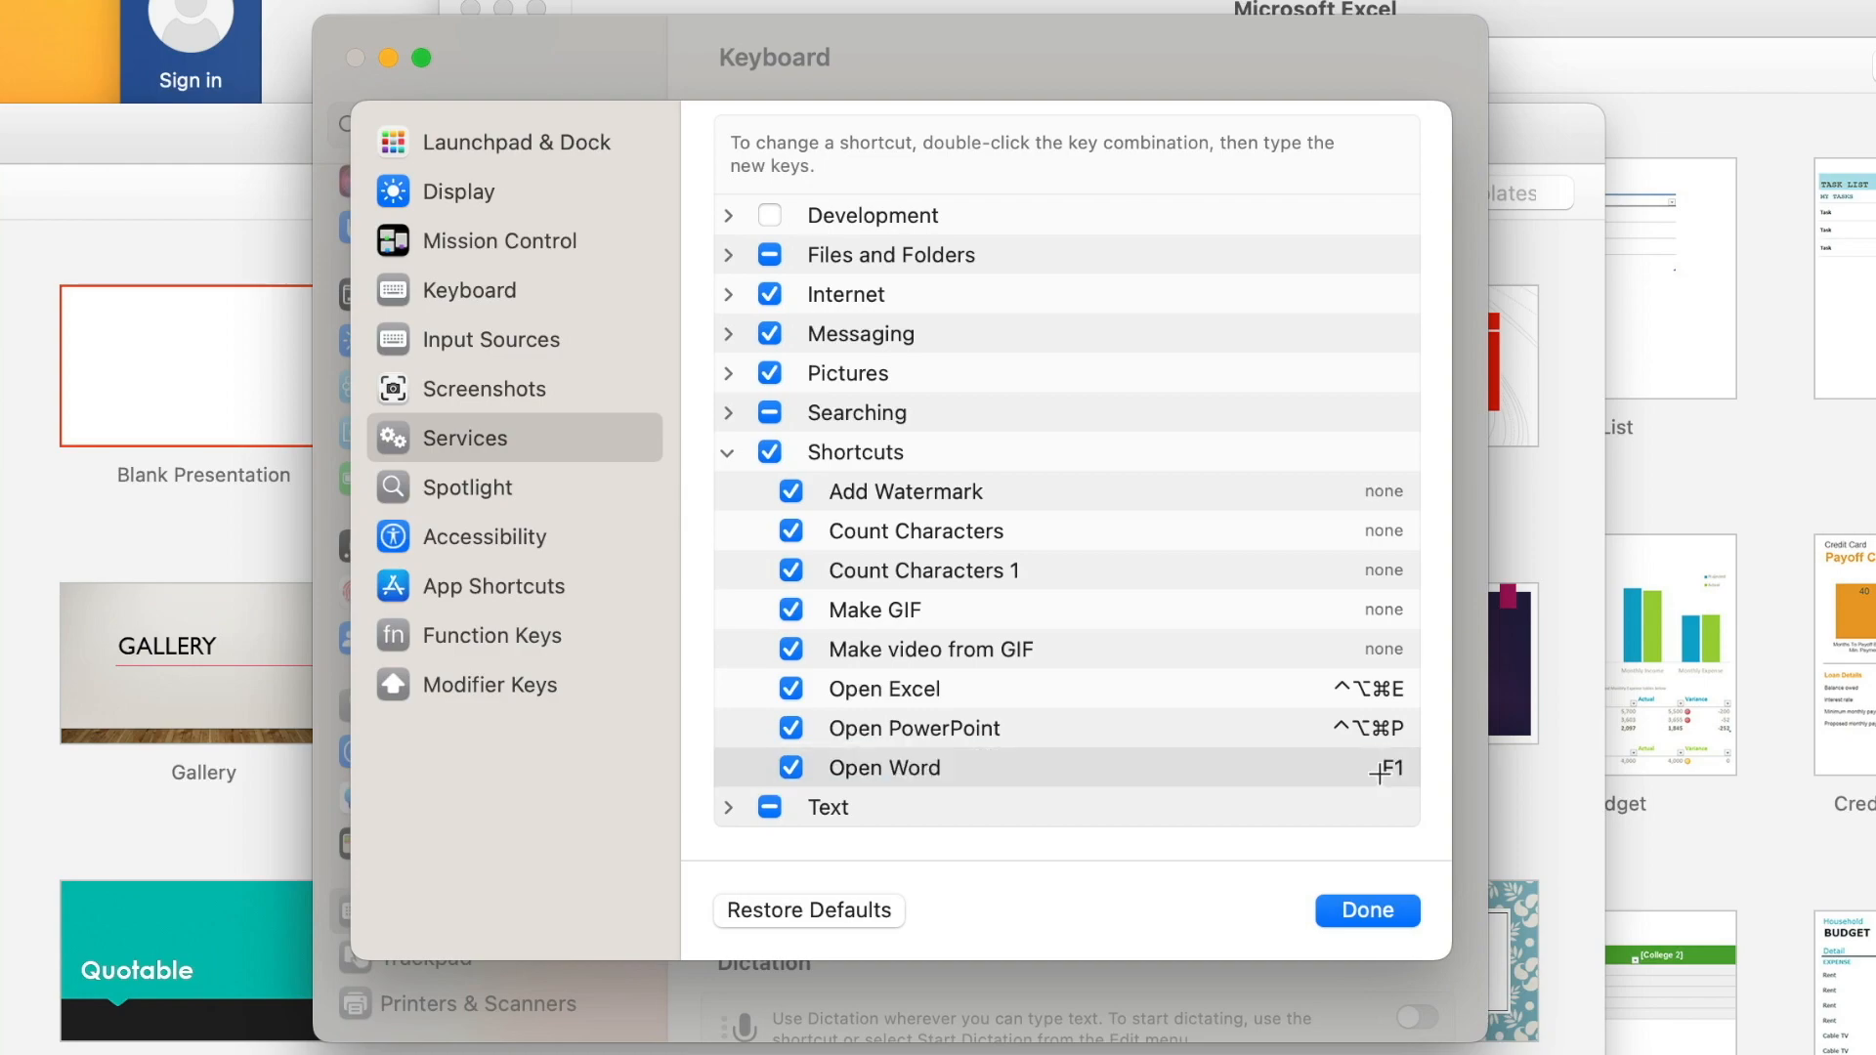
double_click(1366, 685)
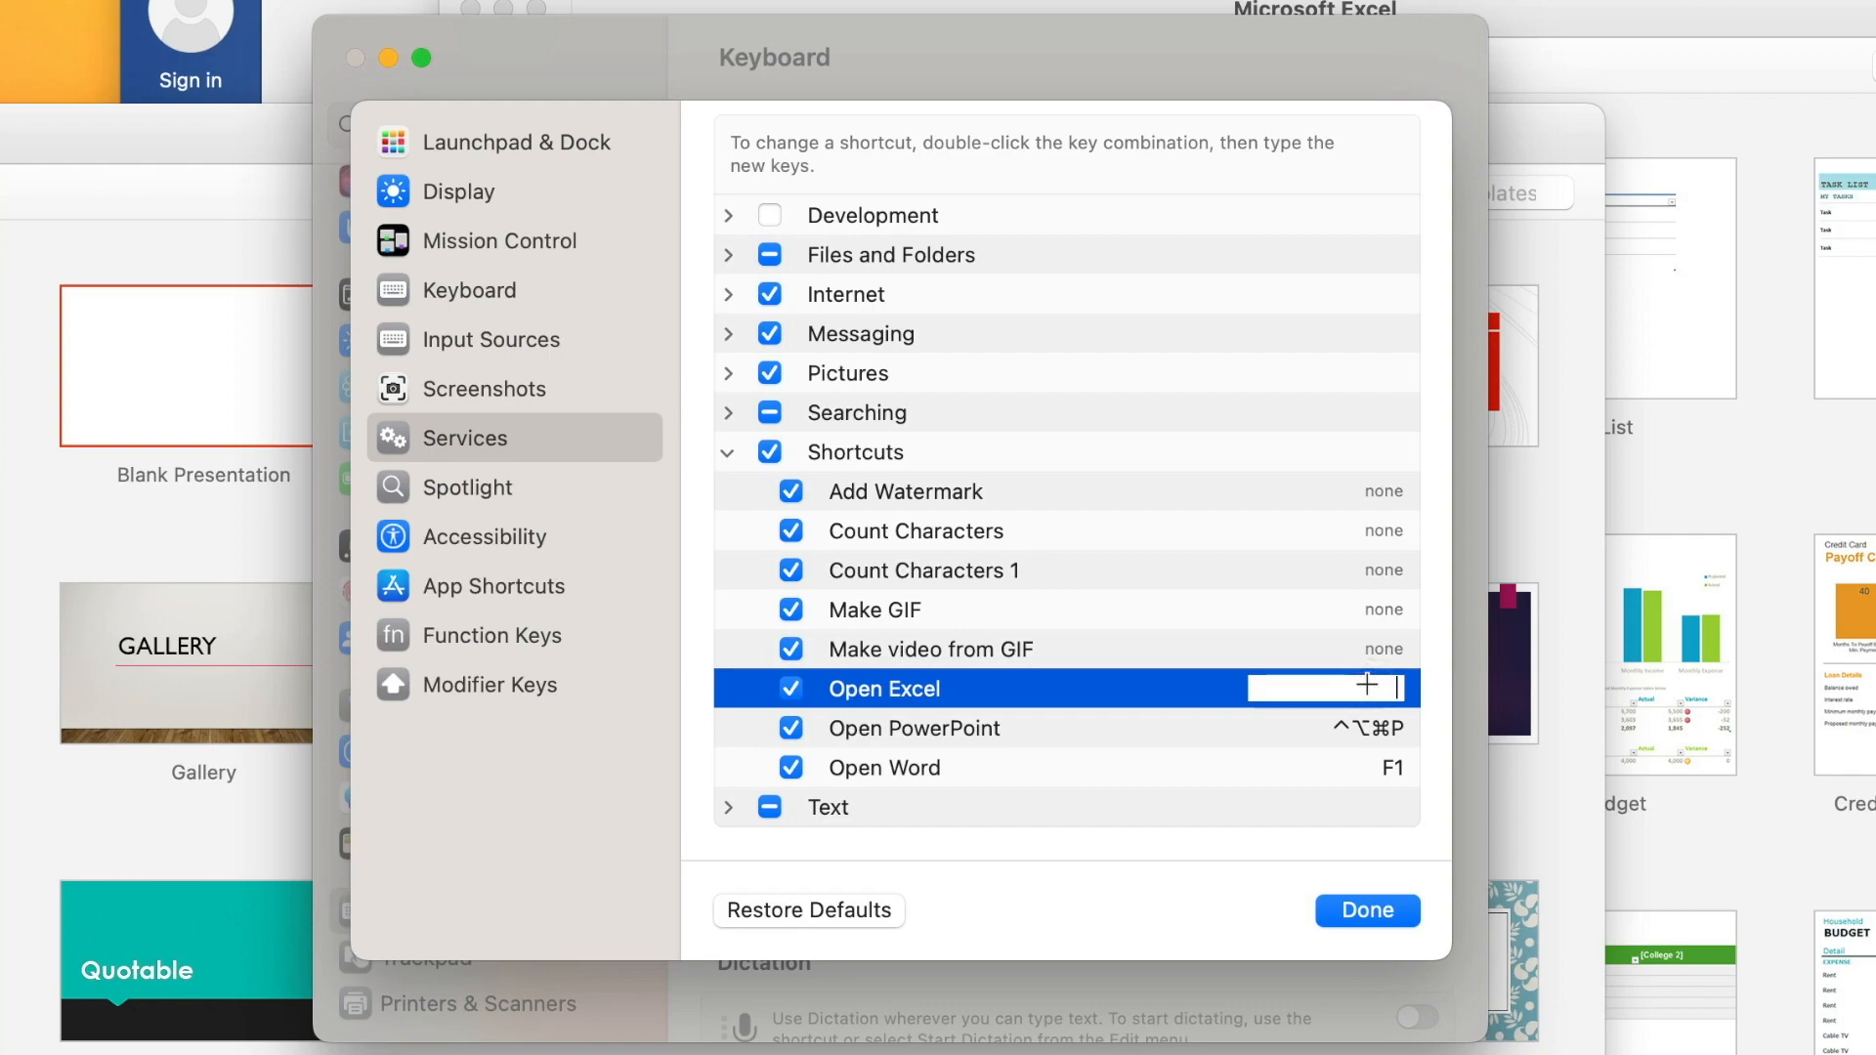
key(F2)
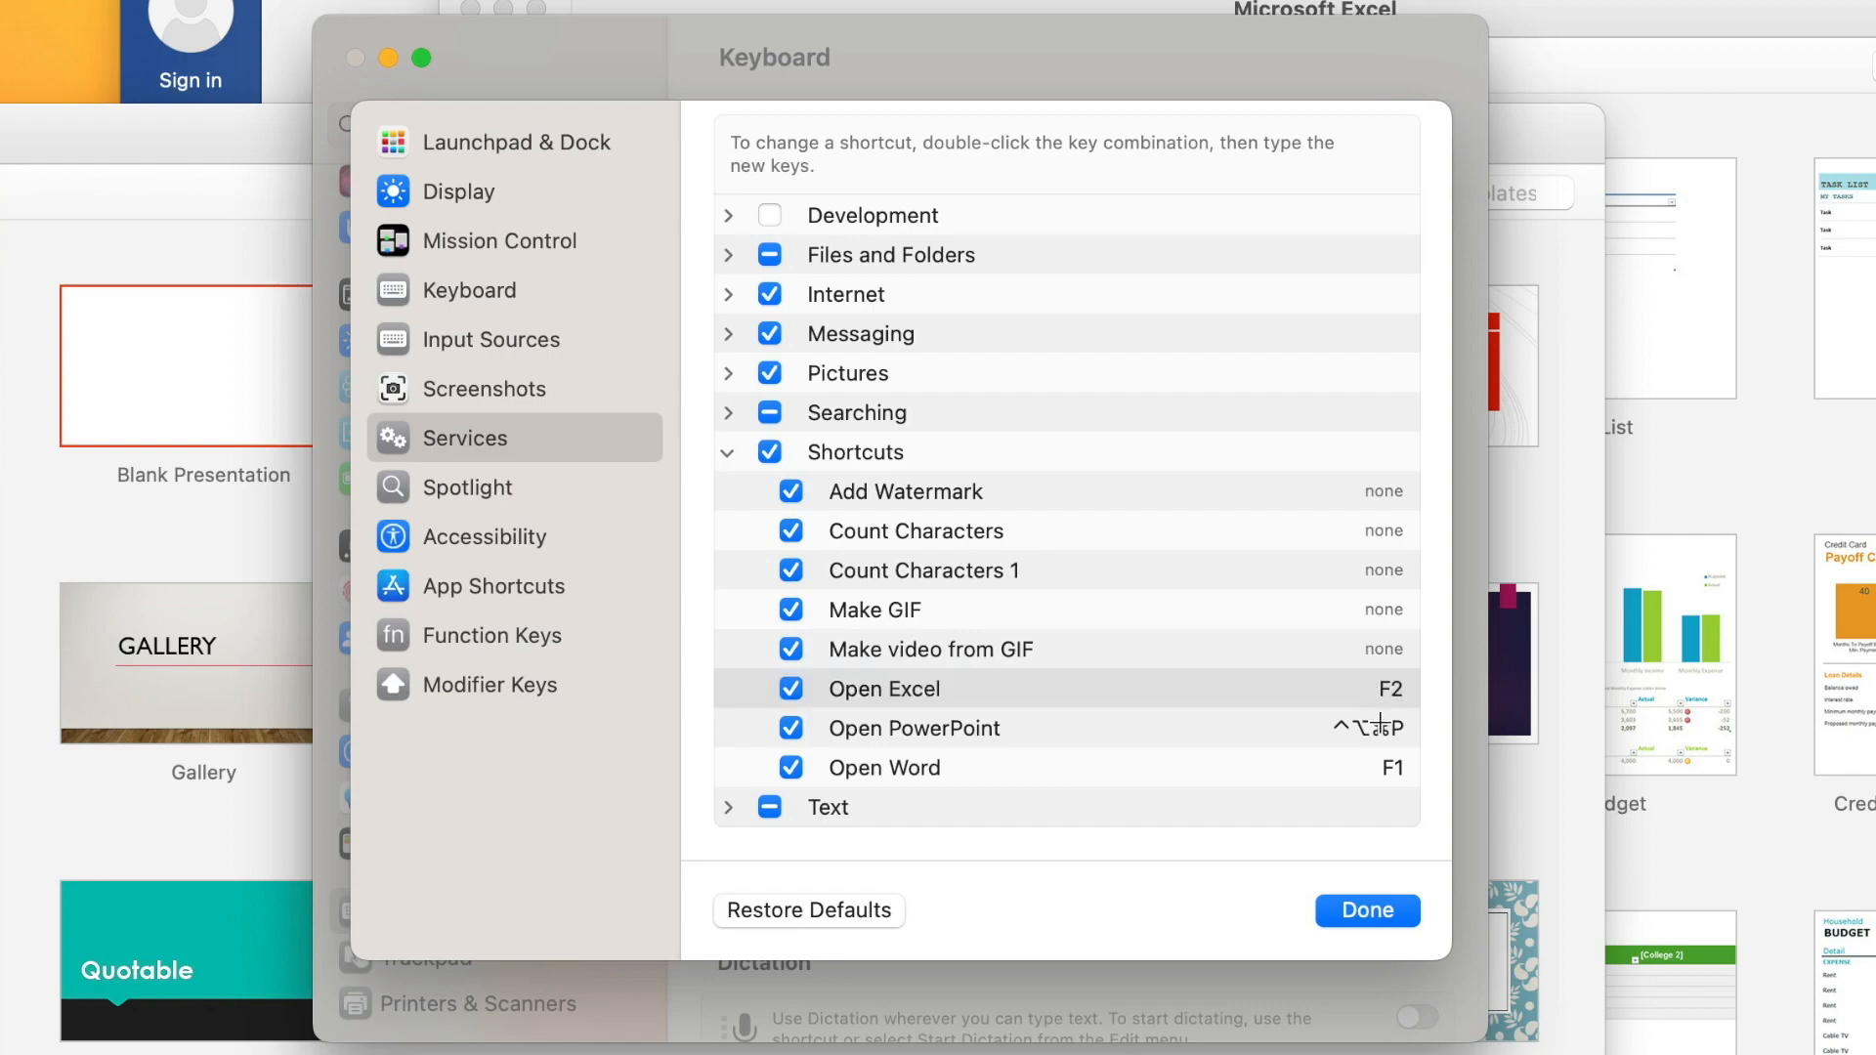
double_click(1379, 727)
key(F3)
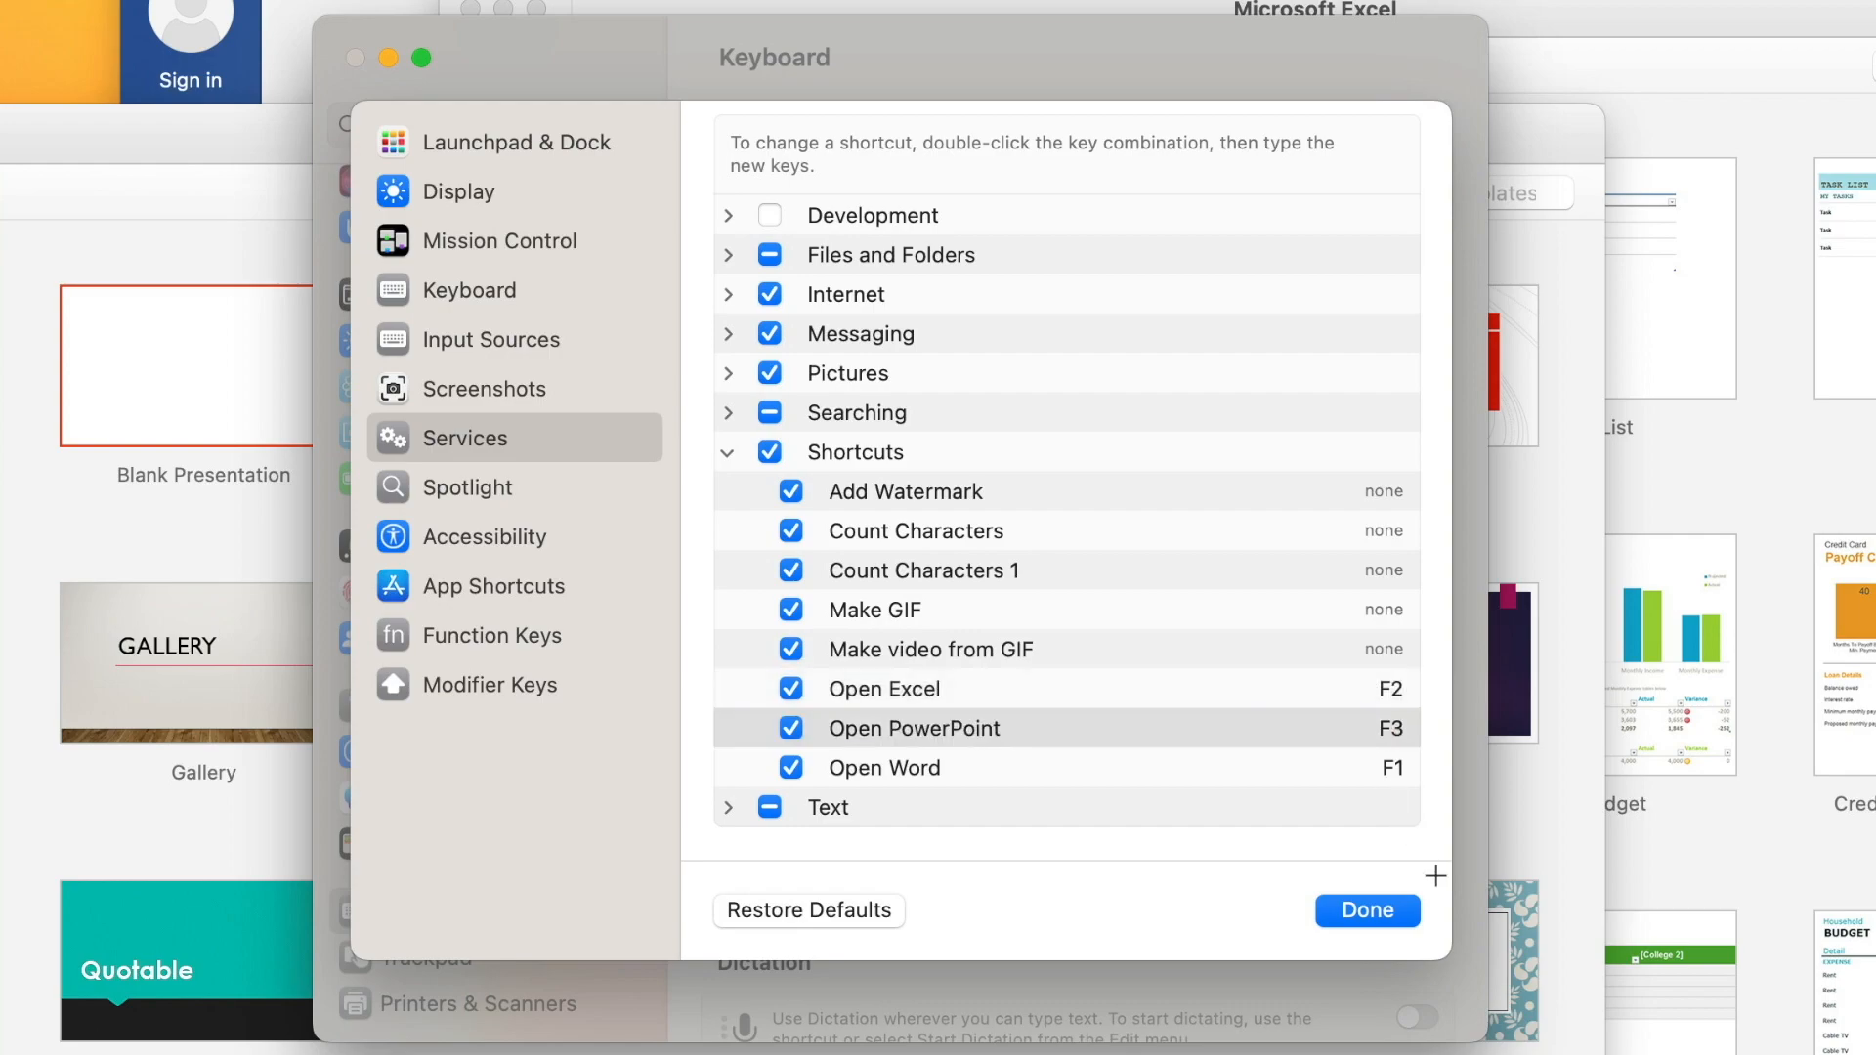
click(1368, 909)
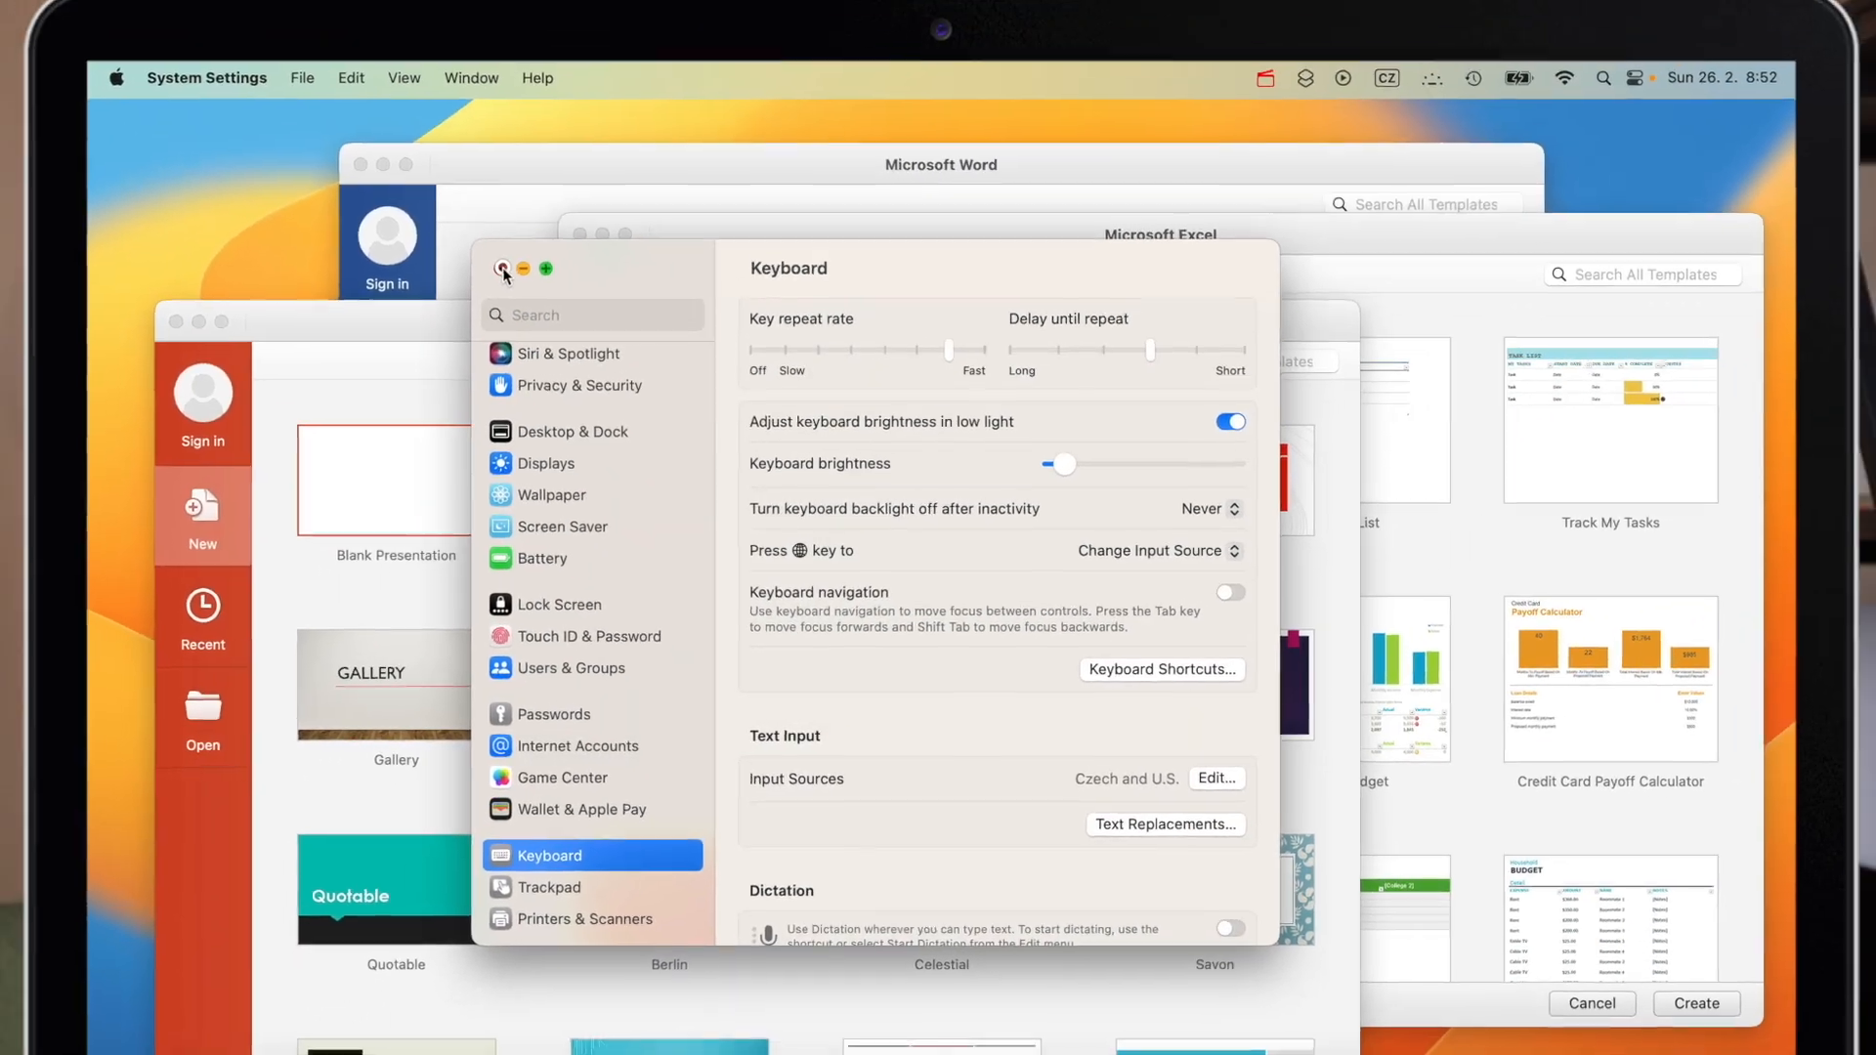
Bring Microsoft Excel to the front and move its window over the Microsoft Word window
key(F3)
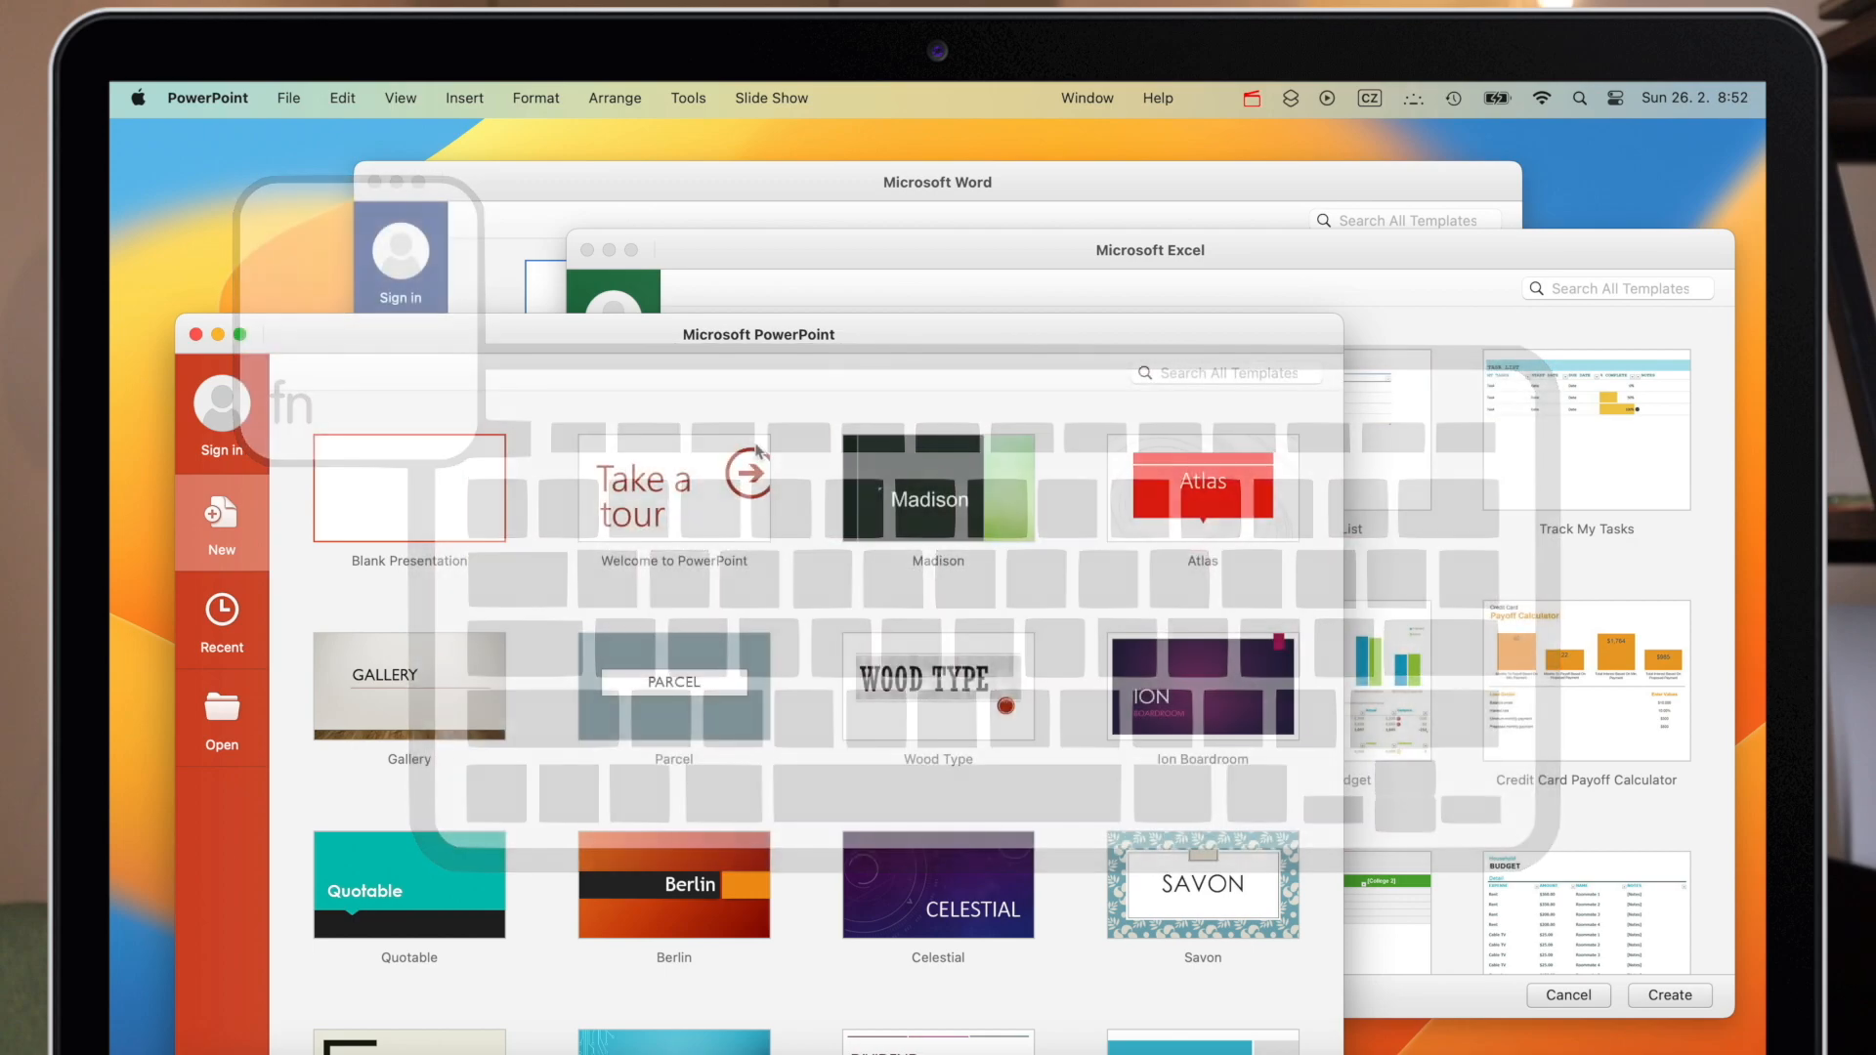
key(super+Tab)
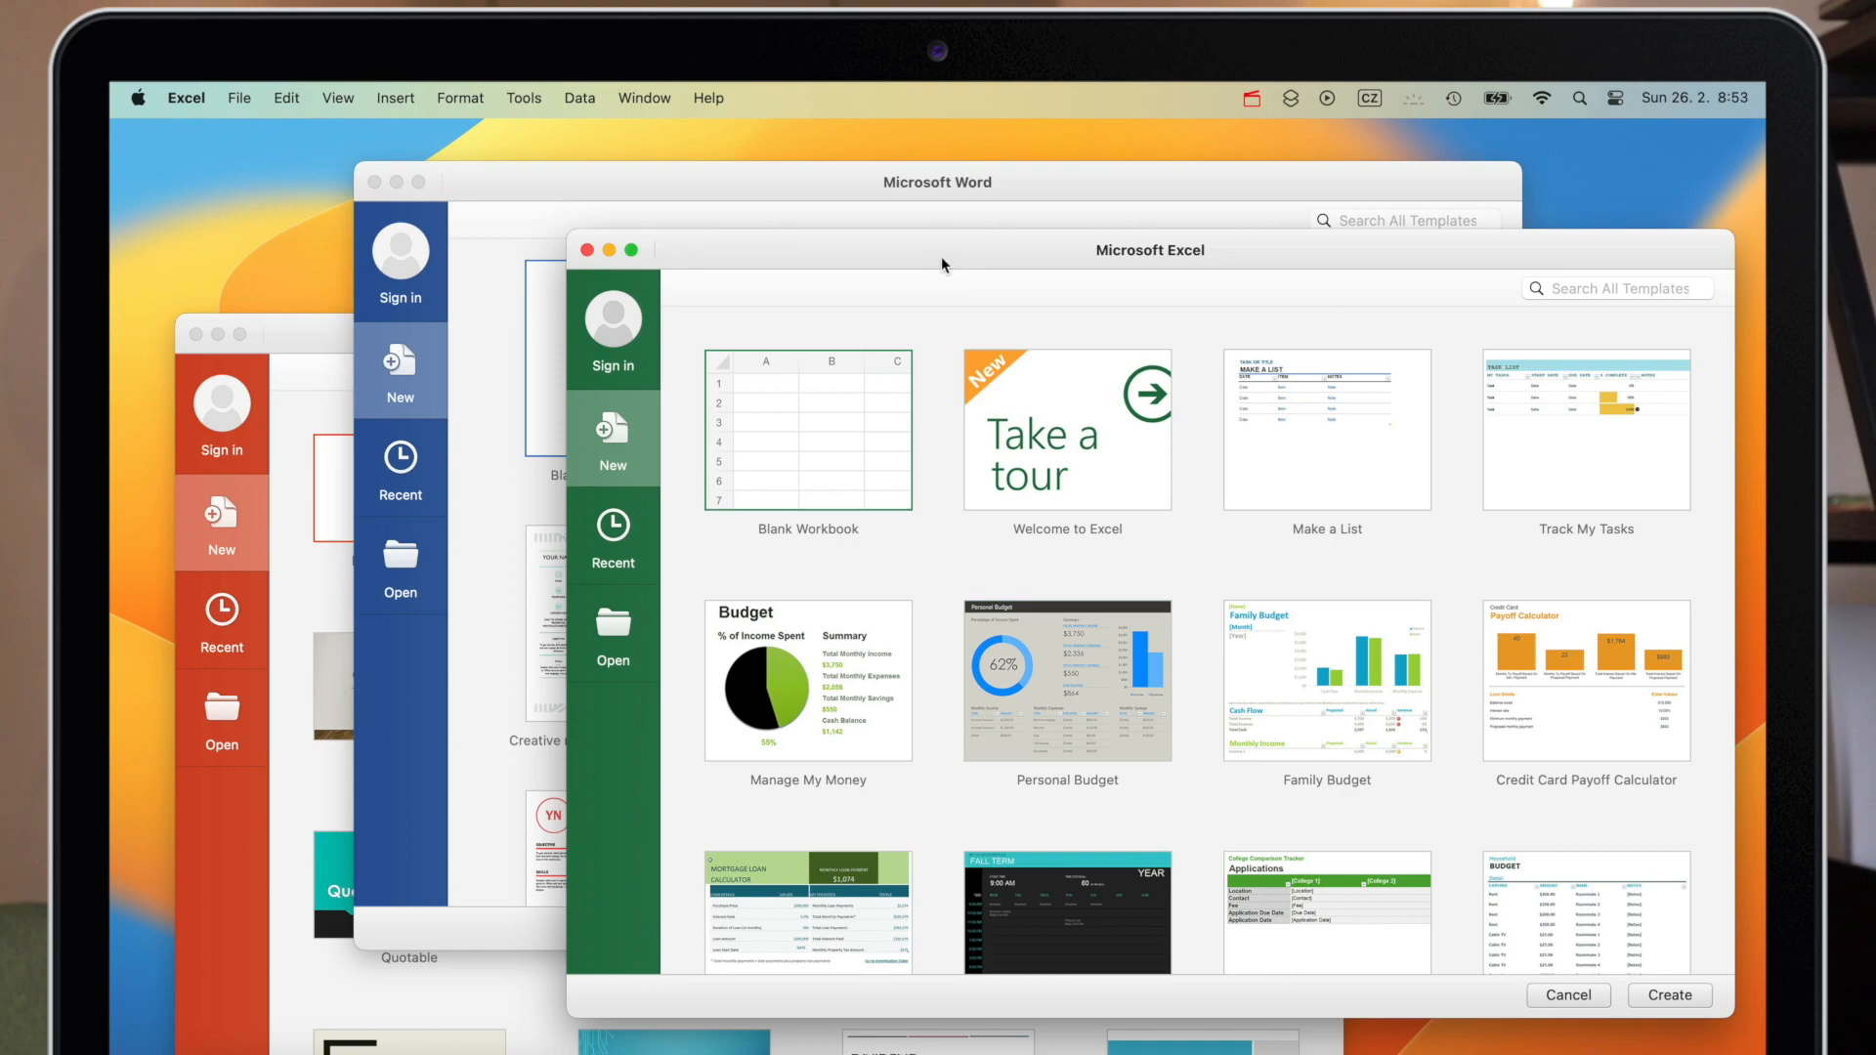
drag(934, 248, 762, 235)
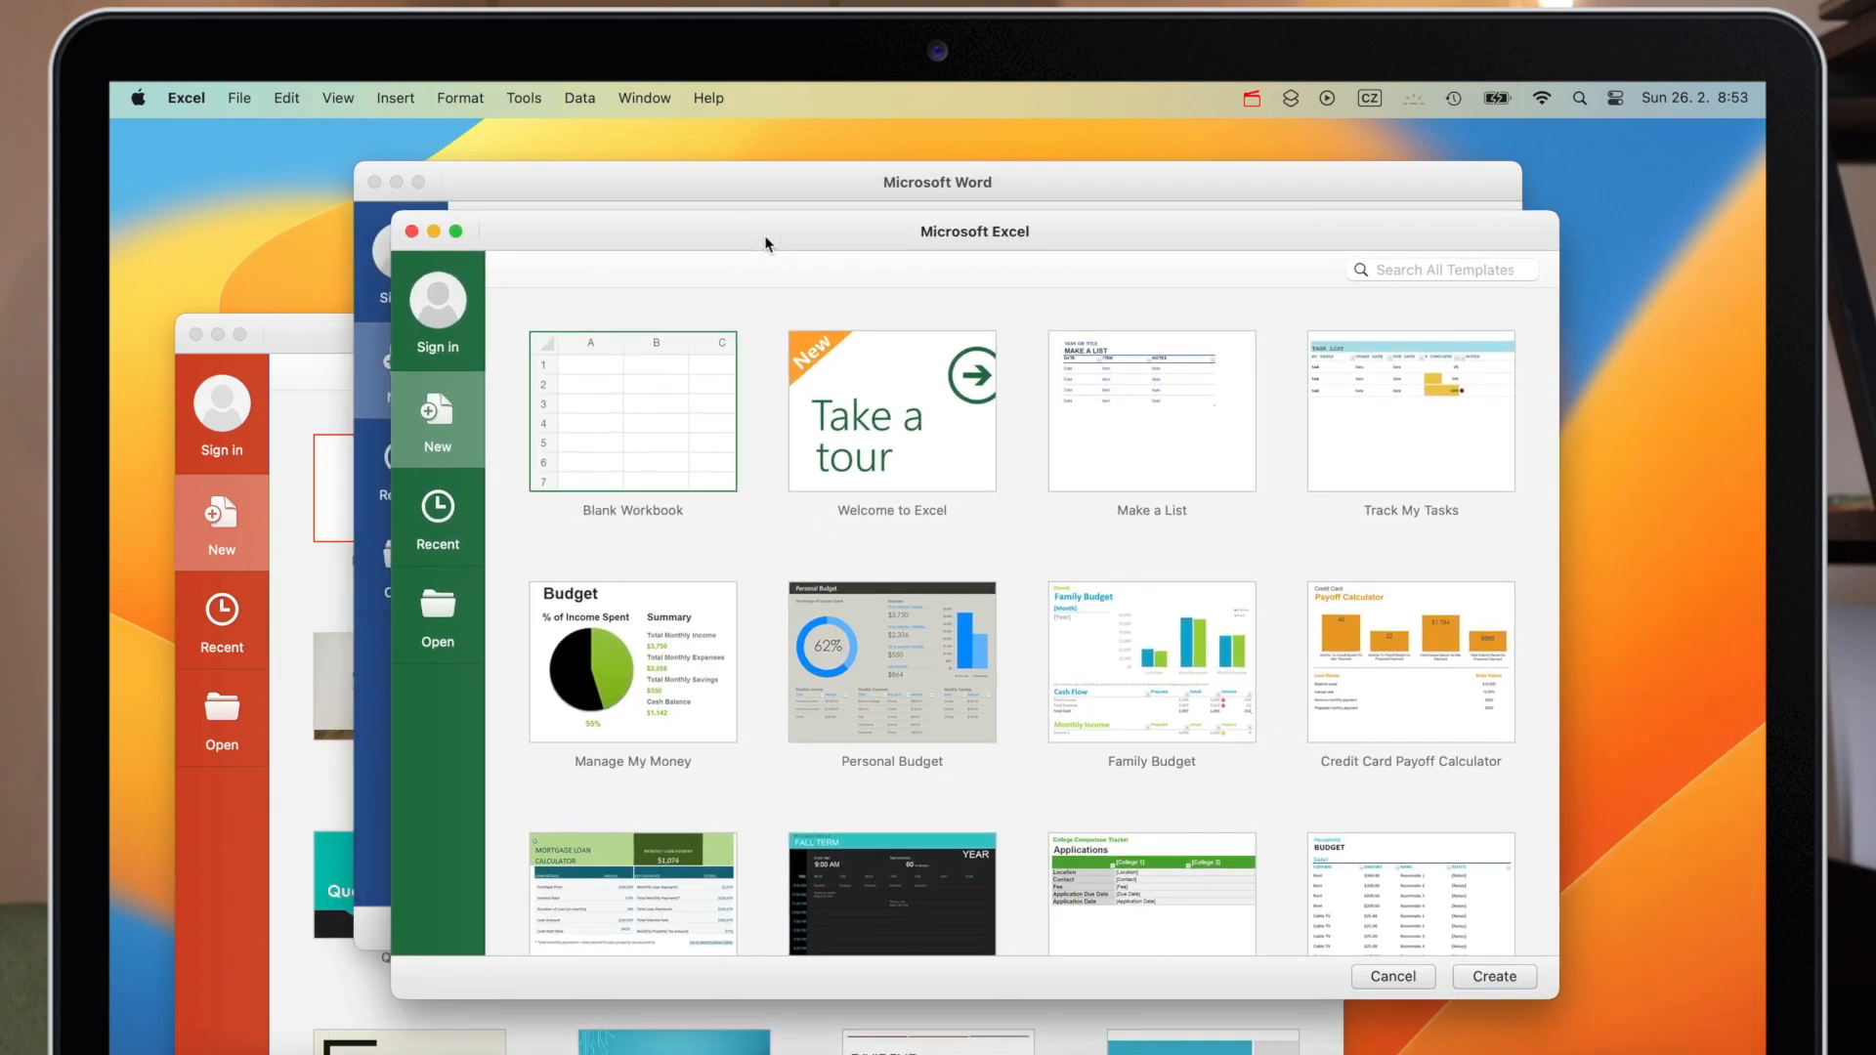